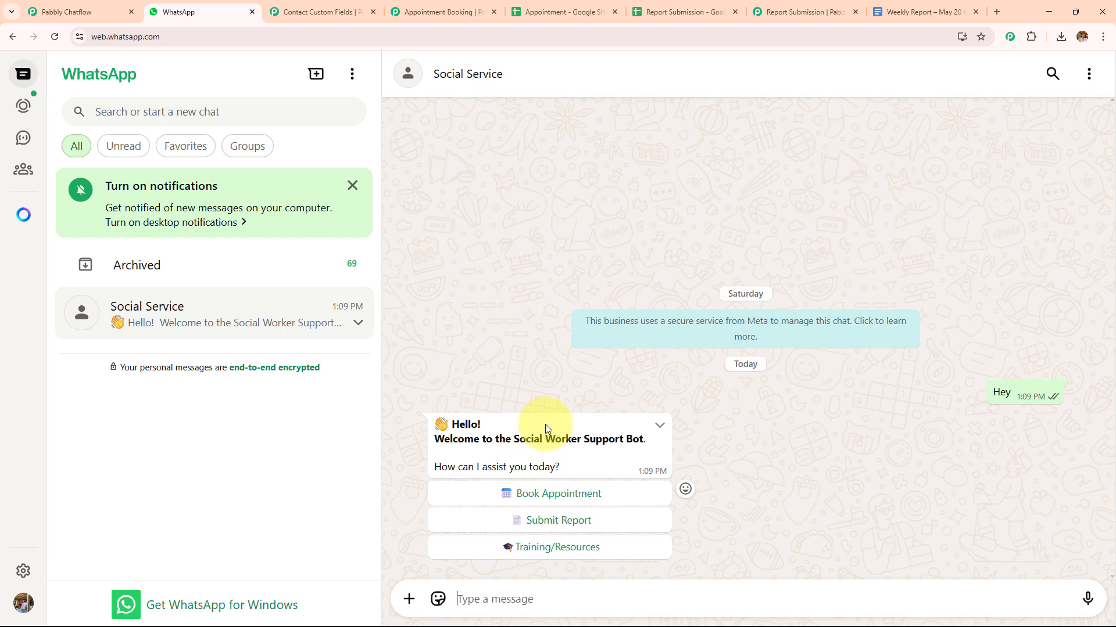
Choose Book Appointment in the Social Service chat and reply with the slot "Wednesday, 3:00 PM"
click(537, 495)
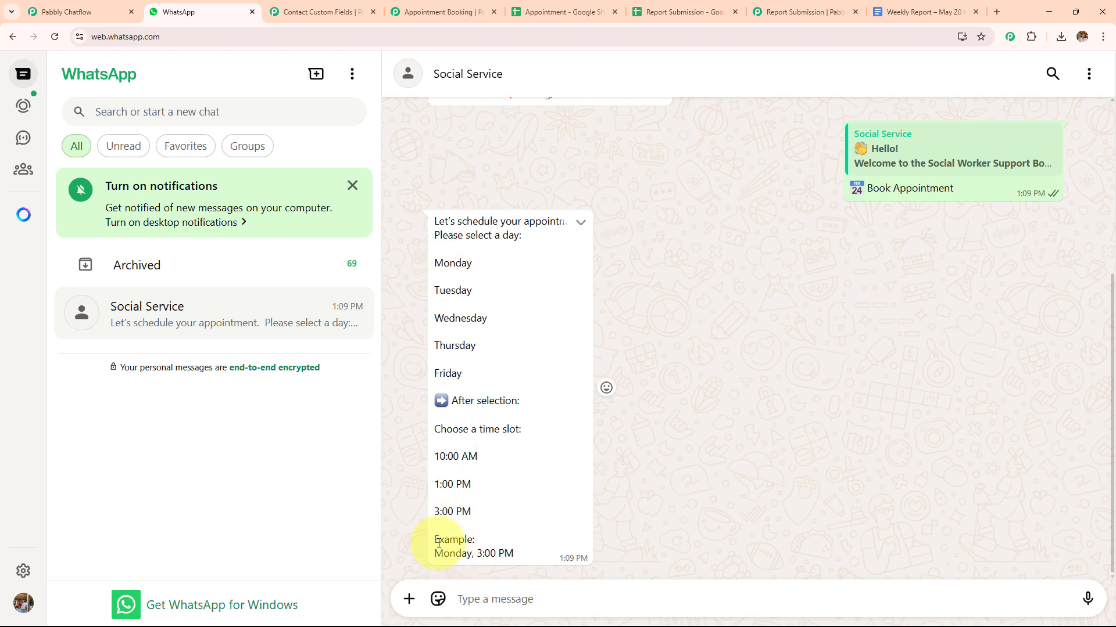
drag(428, 558, 506, 560)
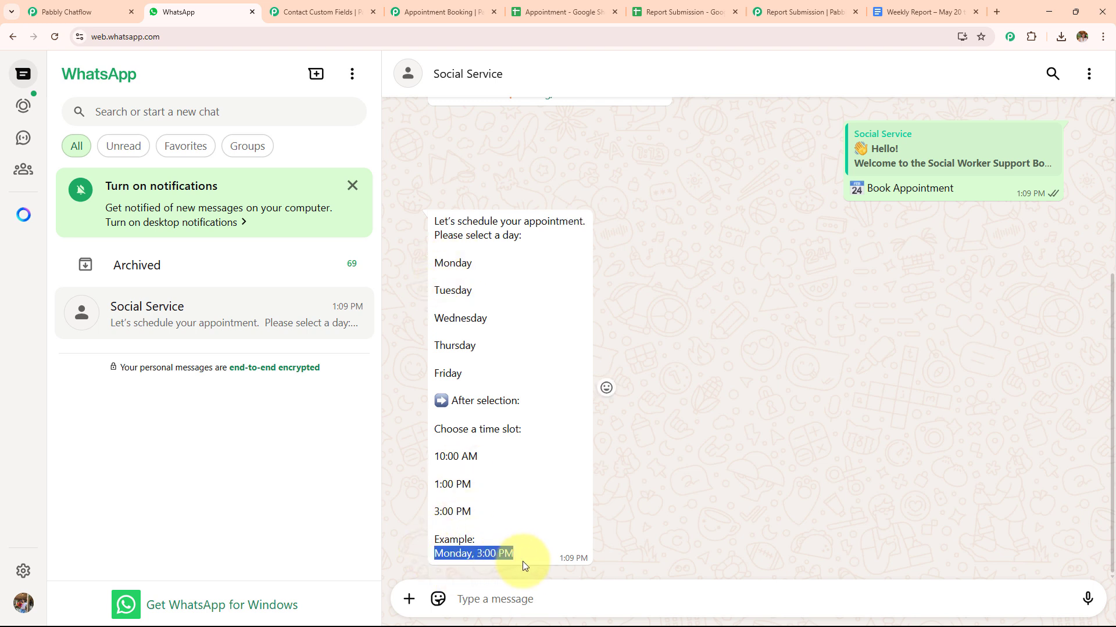
key(ctrl+c)
click(468, 599)
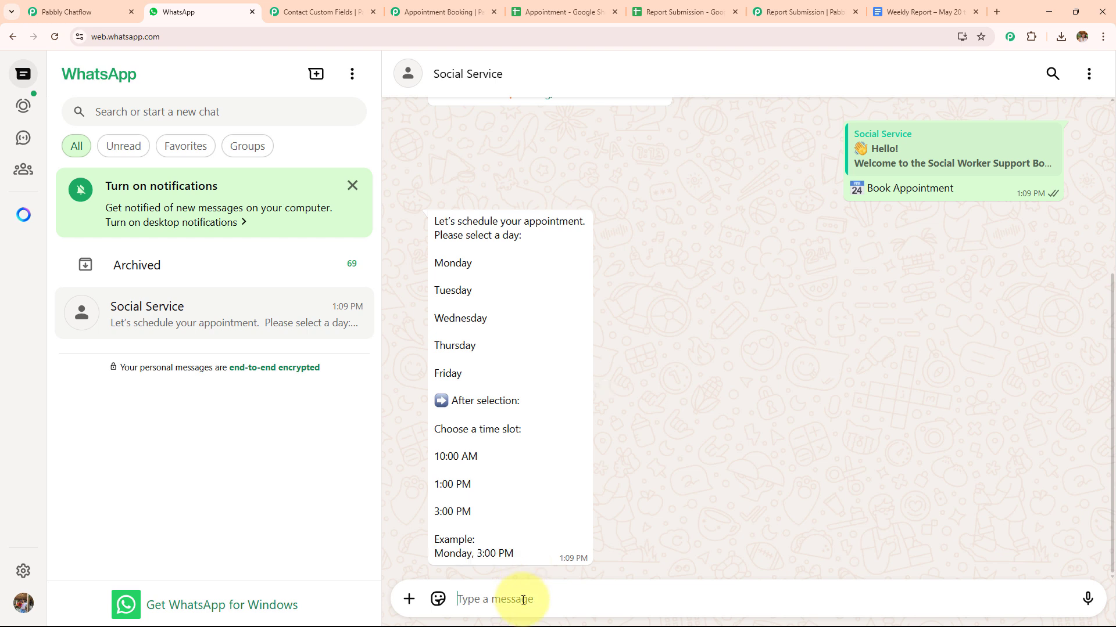
key(ctrl+v)
double_click(478, 599)
text(Wednesday)
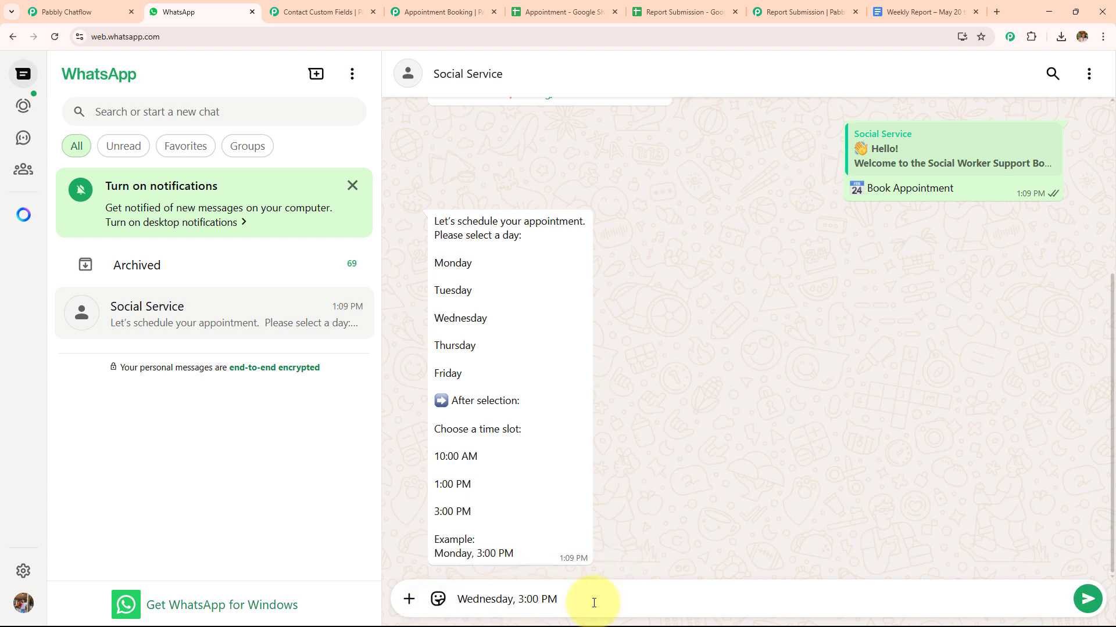
key(Return)
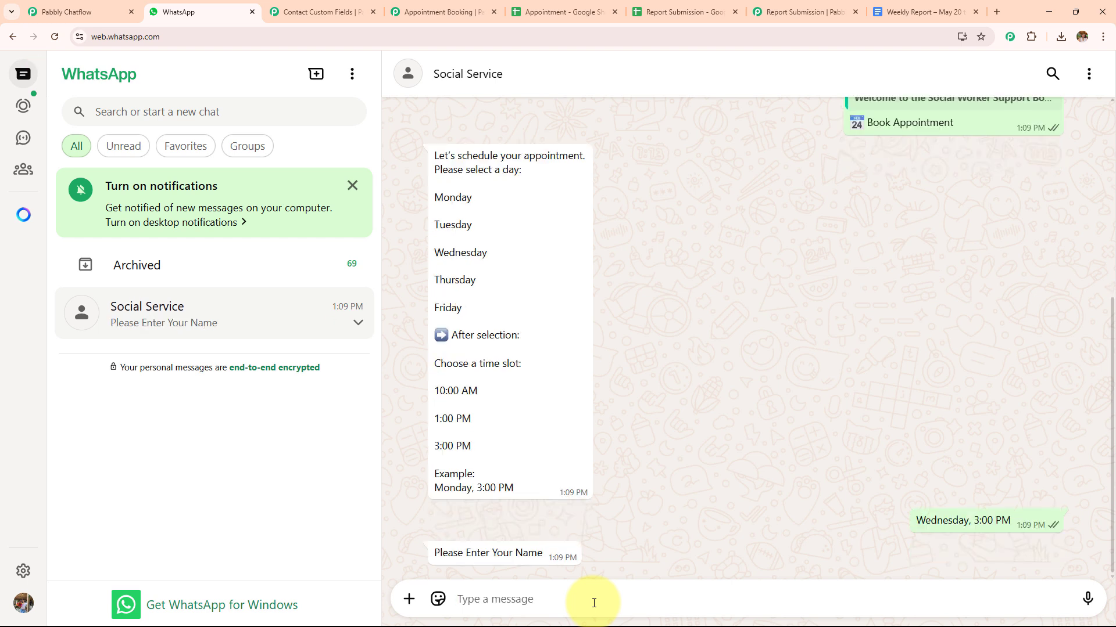
Answer the bot's booking questions by sending the client's name and the e-mail address
text(Shubhmurti)
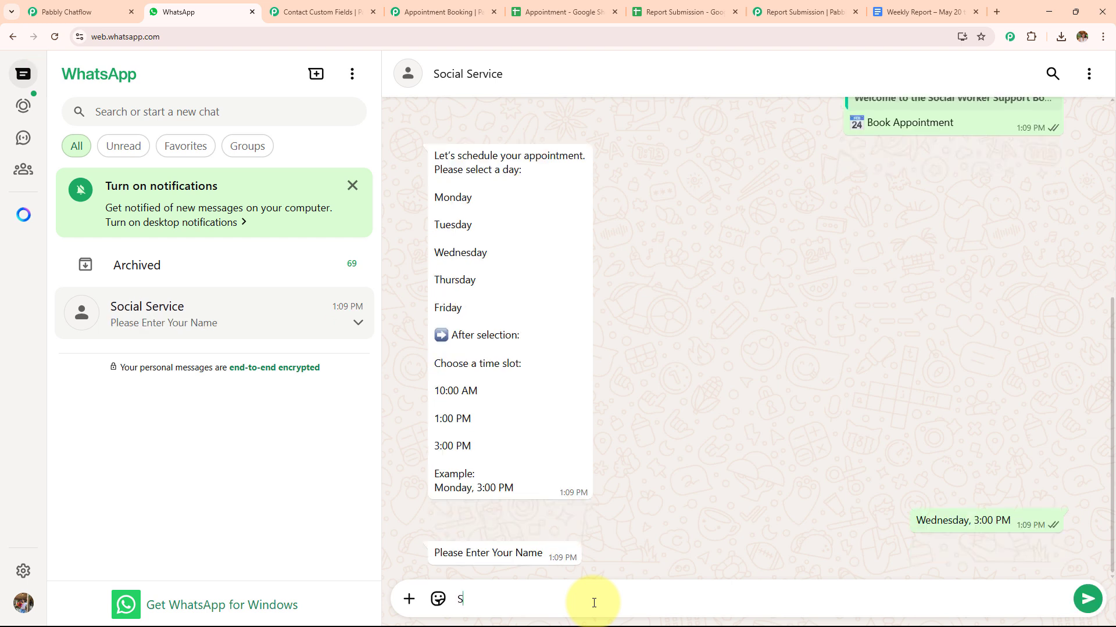
key(Return)
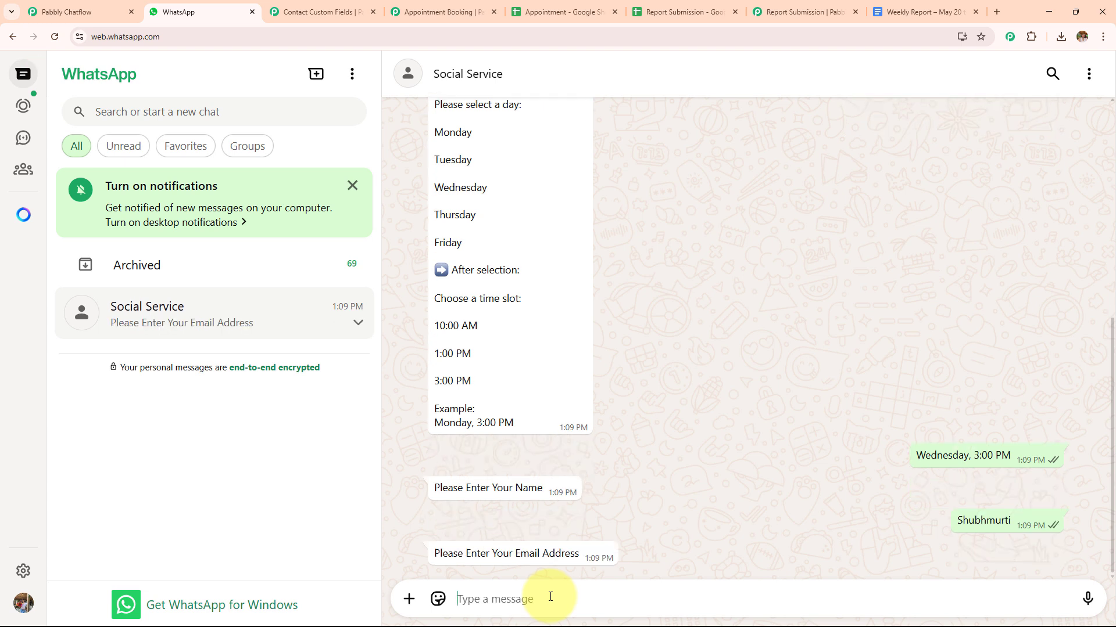
text(s)
key(ctrl+a)
key(ctrl+v)
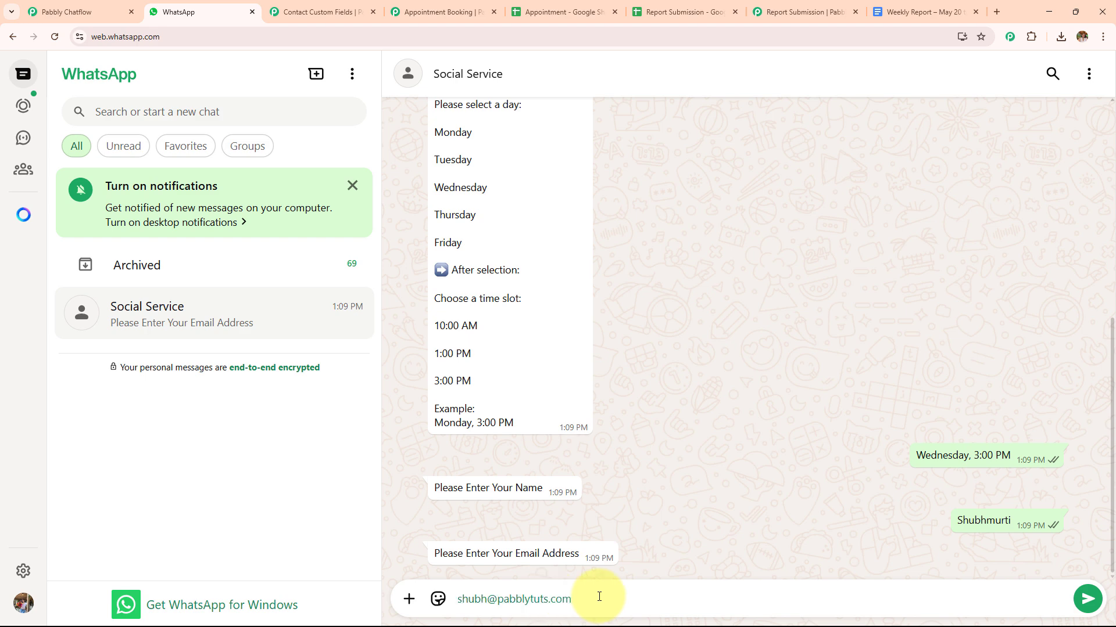
key(Return)
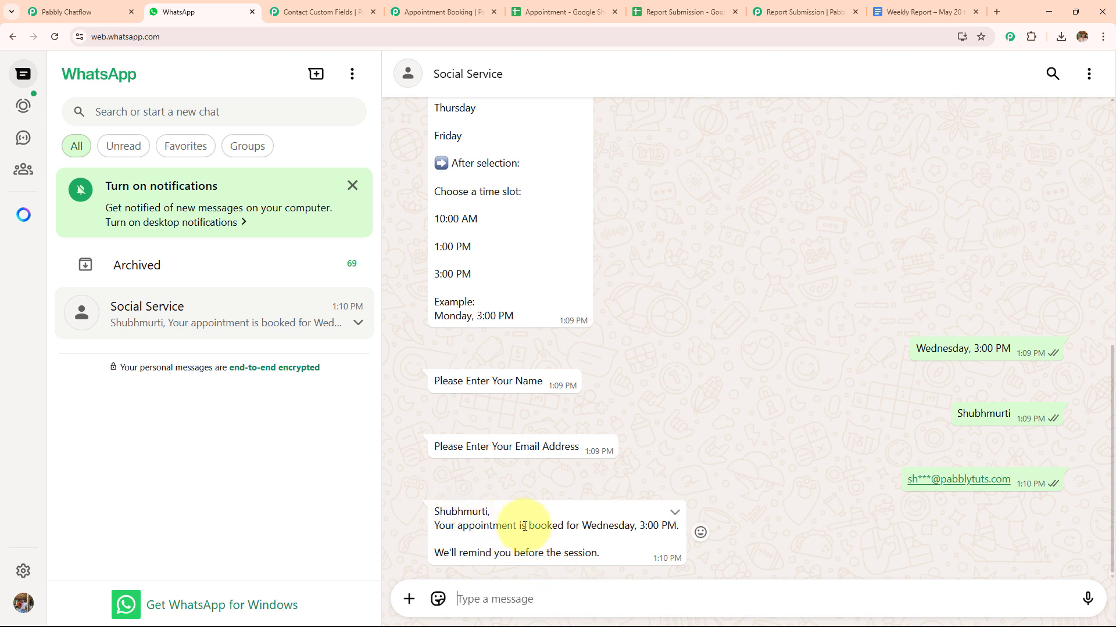
Check the bot's booking reply against the new row in the Appointment spreadsheet, and return to the WhatsApp chat
drag(581, 527, 723, 521)
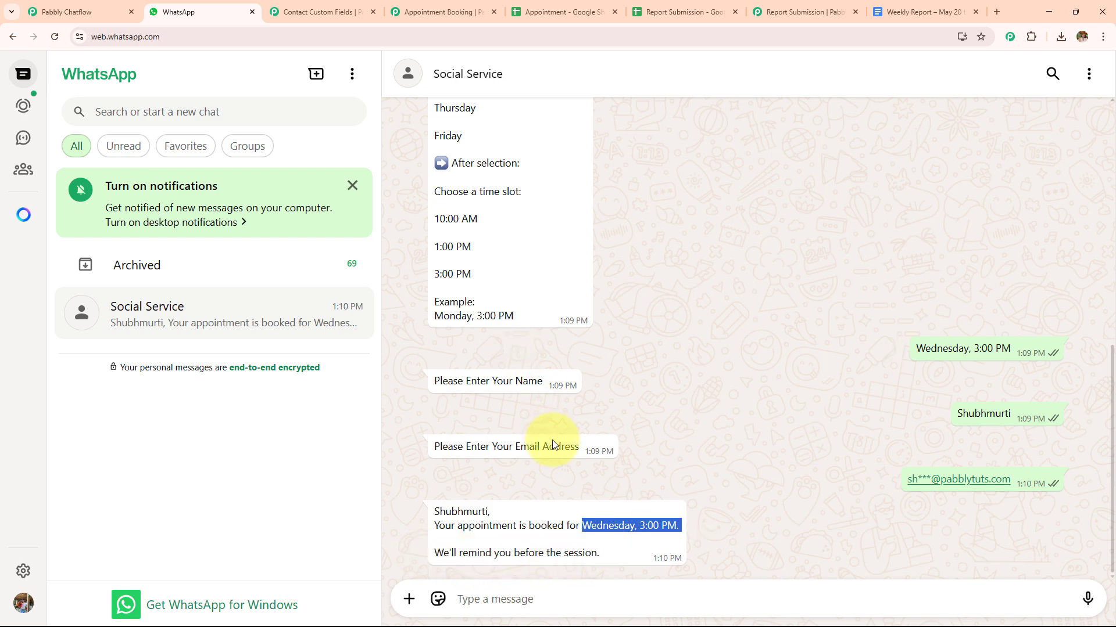
click(526, 12)
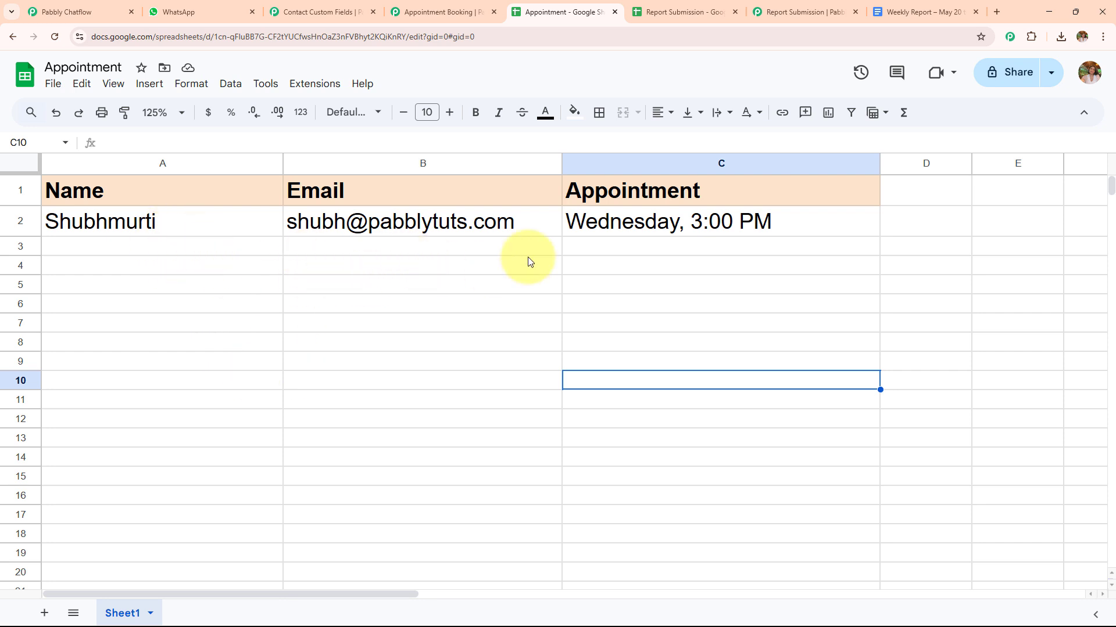
click(200, 10)
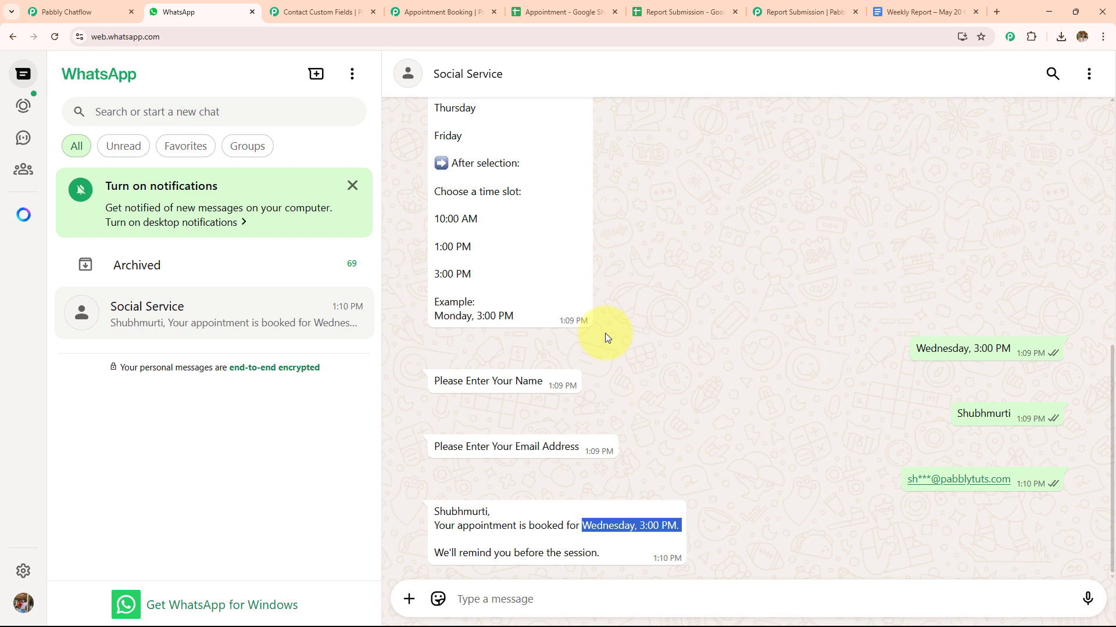
Look up the report option in the bot's welcome message and inspect the Report Submission spreadsheet in Google Sheets
scroll(599, 326, up, 8)
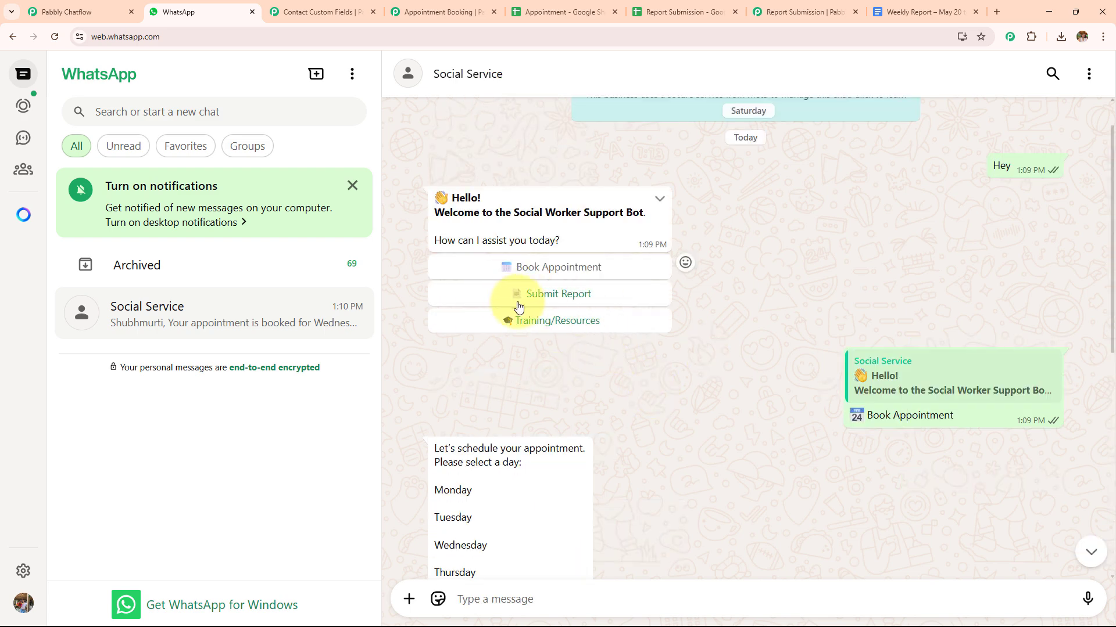
click(661, 10)
click(653, 321)
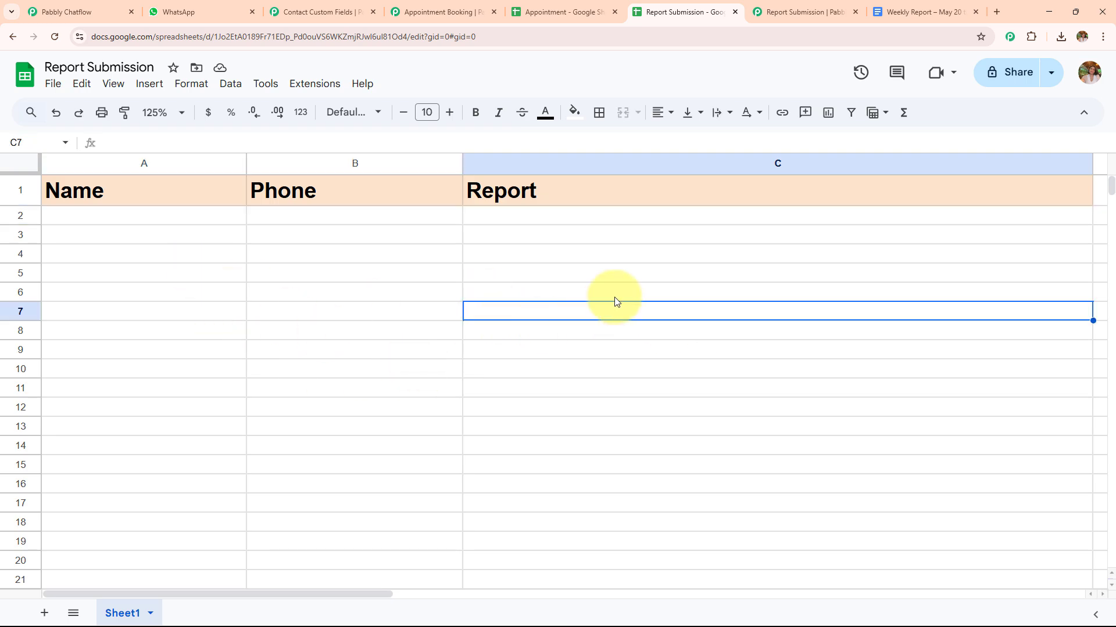
Choose Submit Report in the WhatsApp chat and send the document "Weekly Report – May 20 to May 26 (2).pdf"
click(227, 7)
click(546, 298)
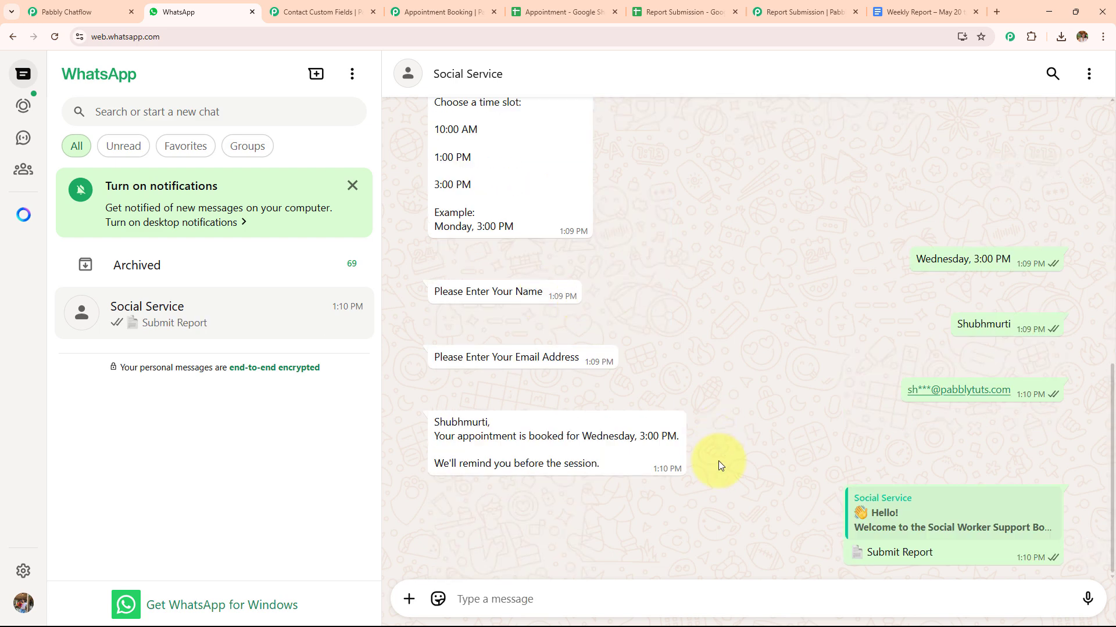
click(408, 598)
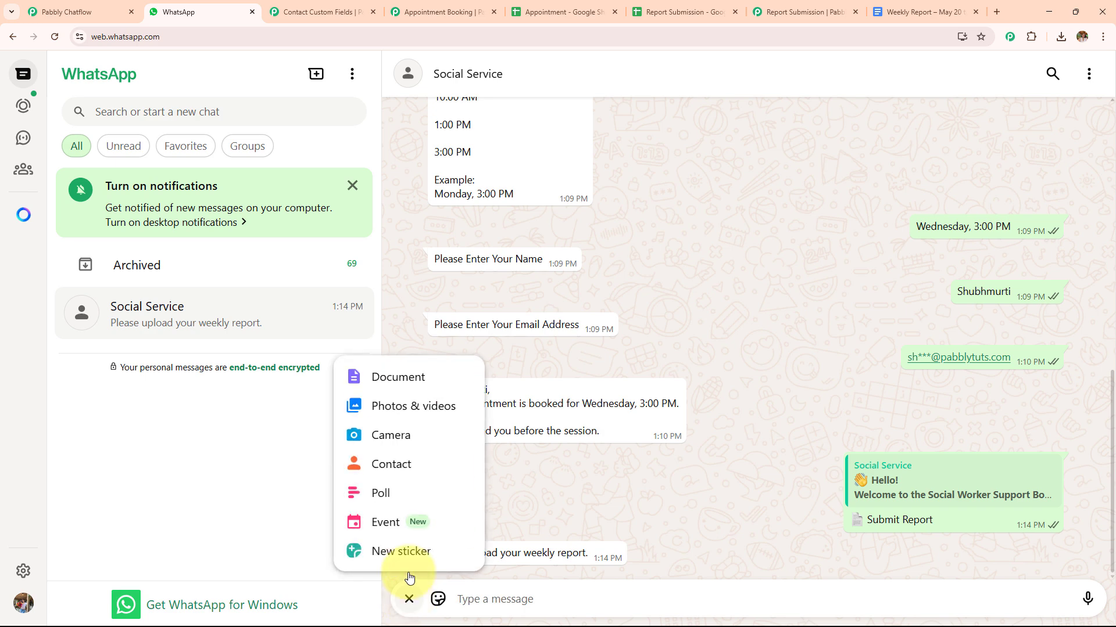
click(399, 379)
click(263, 336)
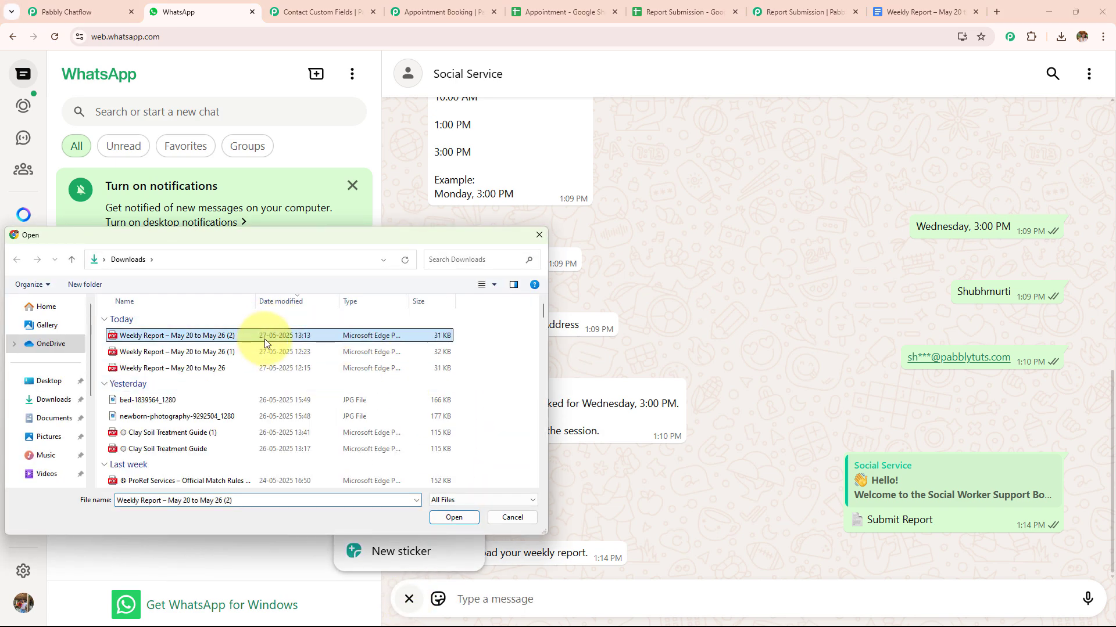
click(455, 517)
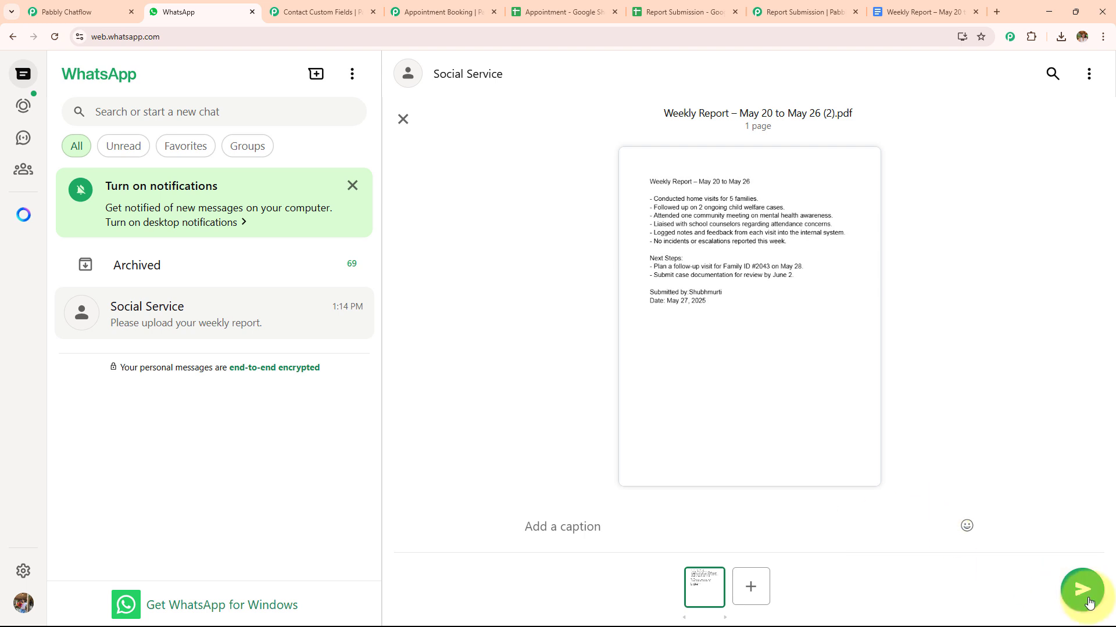
click(1084, 597)
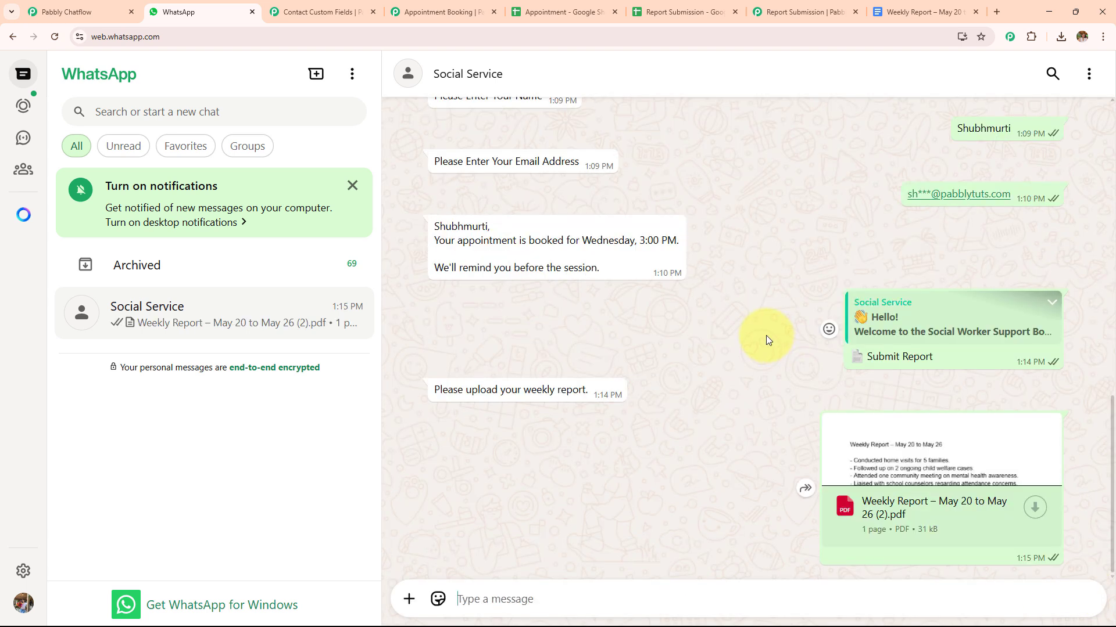
In the Report Submission spreadsheet, remove bold and the fill colour from A2:C2 and wrap its text
click(664, 21)
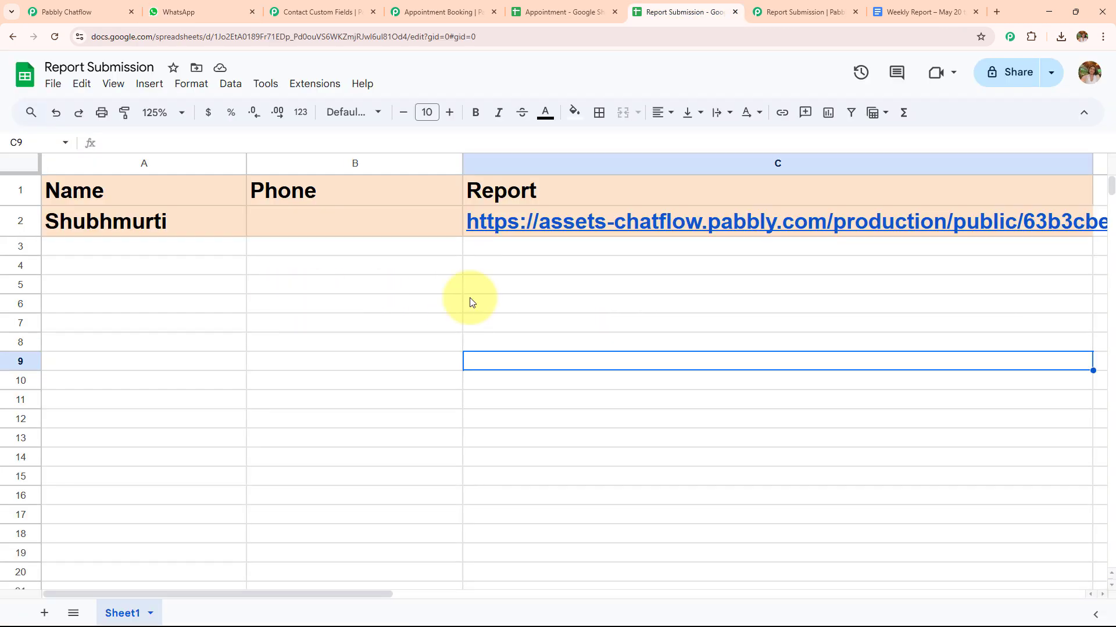
drag(493, 232, 169, 237)
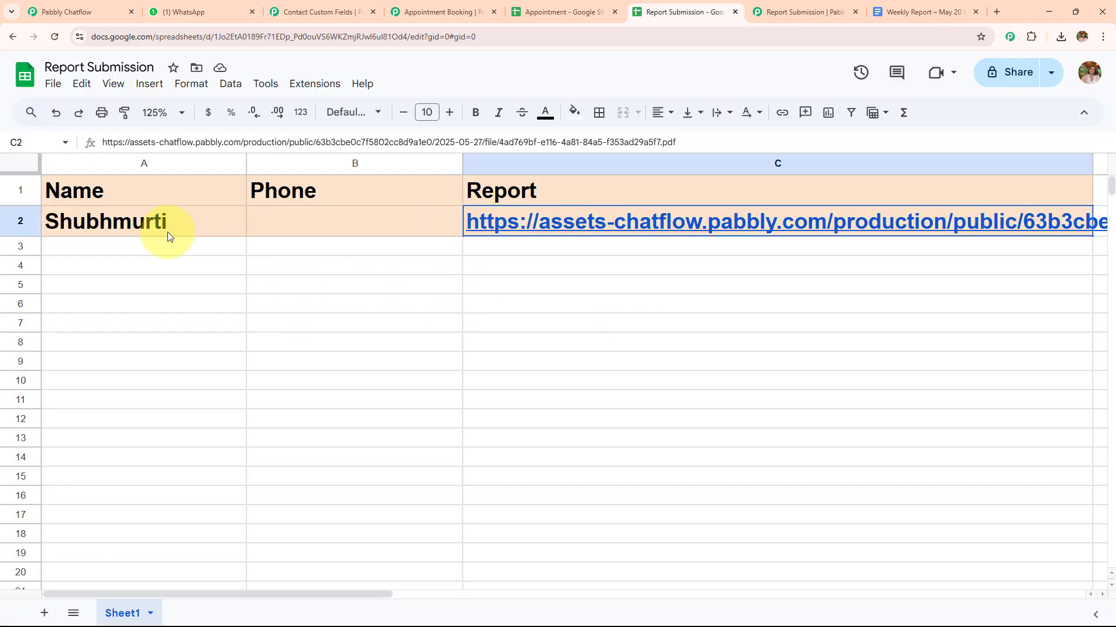
click(478, 114)
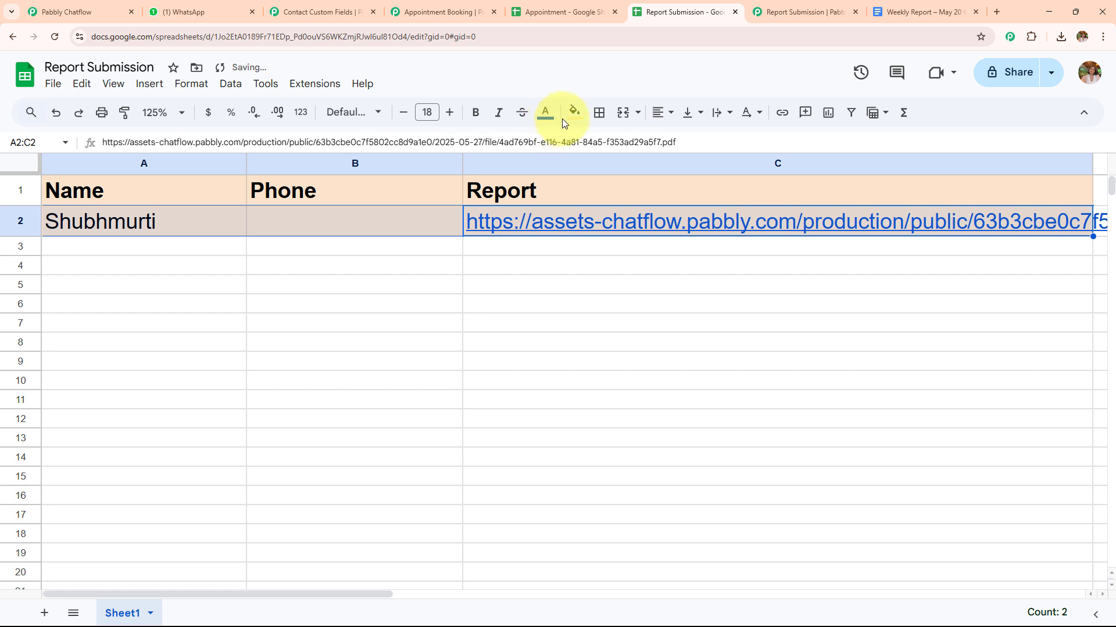
click(574, 111)
click(581, 141)
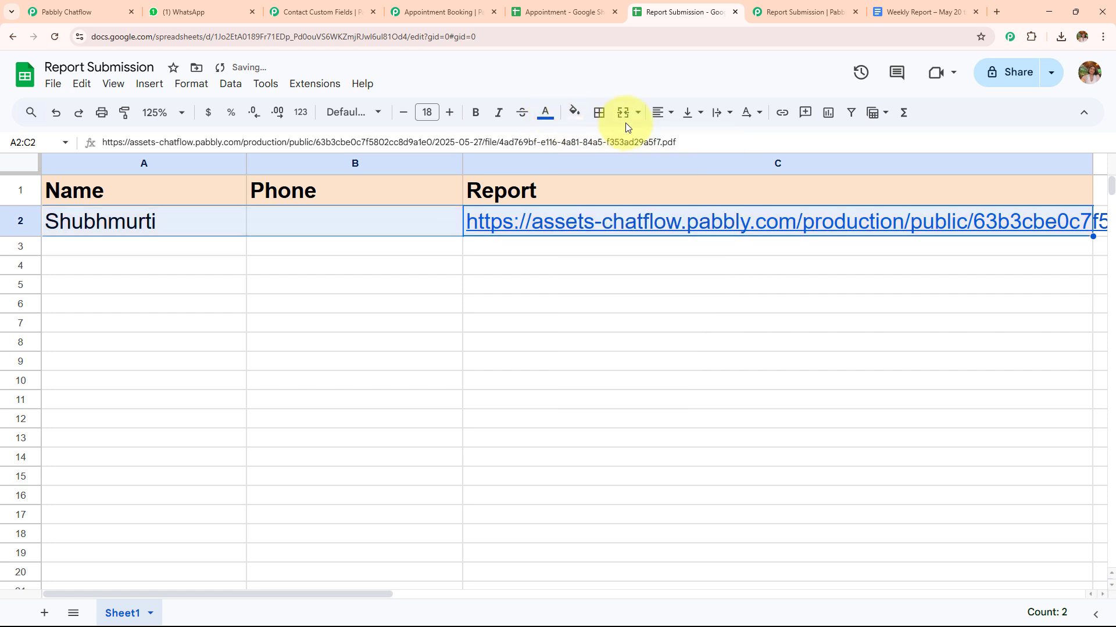
click(719, 116)
click(739, 142)
click(626, 422)
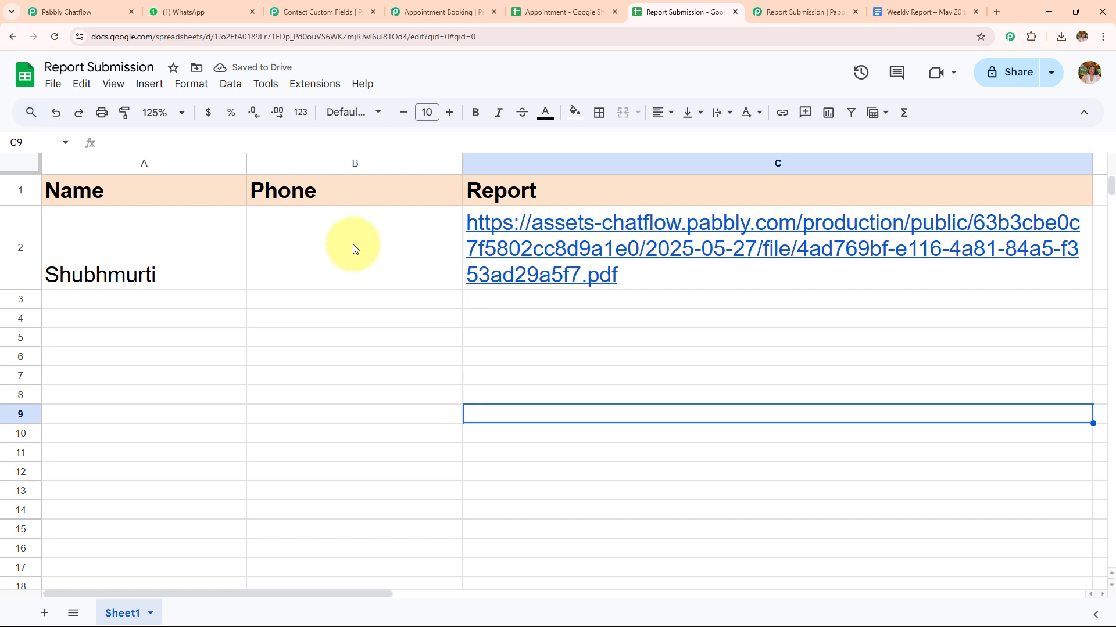
Open the PDF link in the Report column and read through the submitted weekly report
click(550, 252)
click(563, 298)
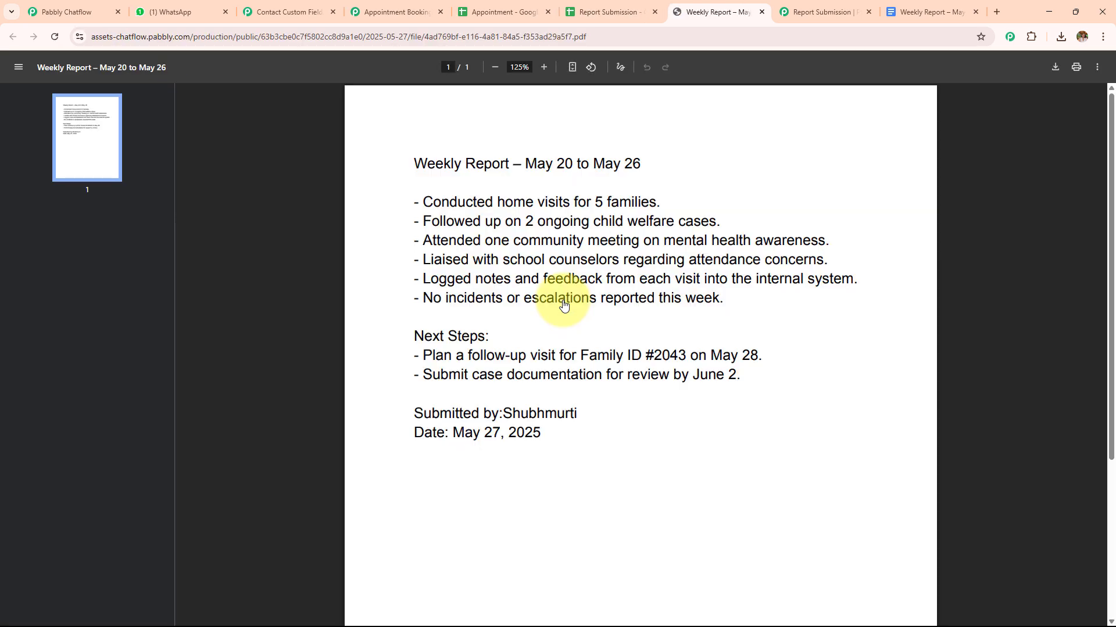
drag(413, 164, 516, 300)
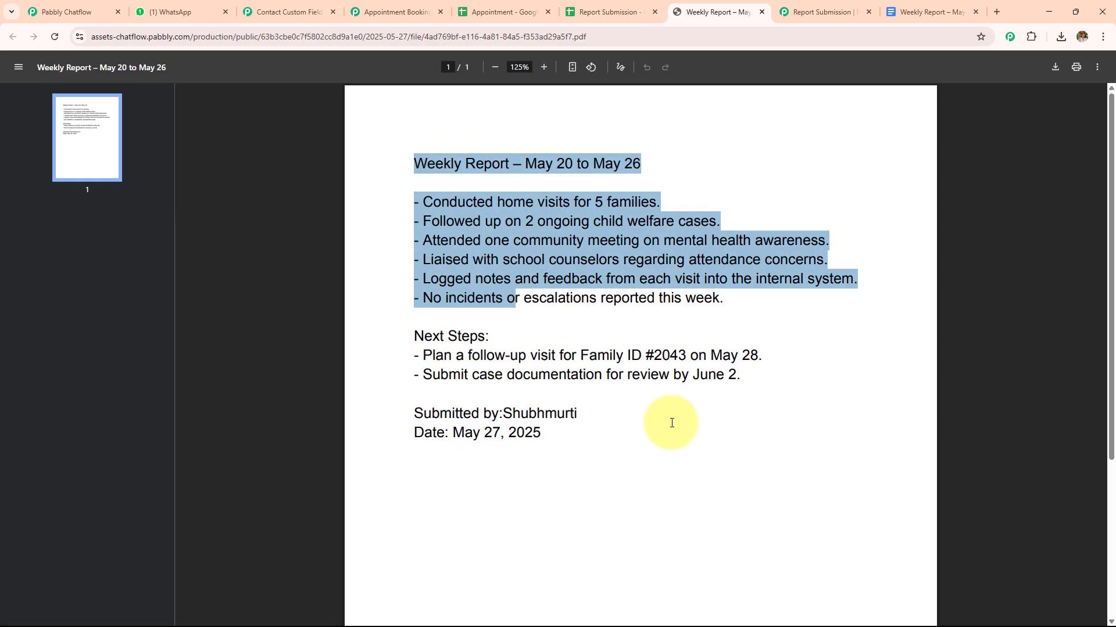
click(581, 401)
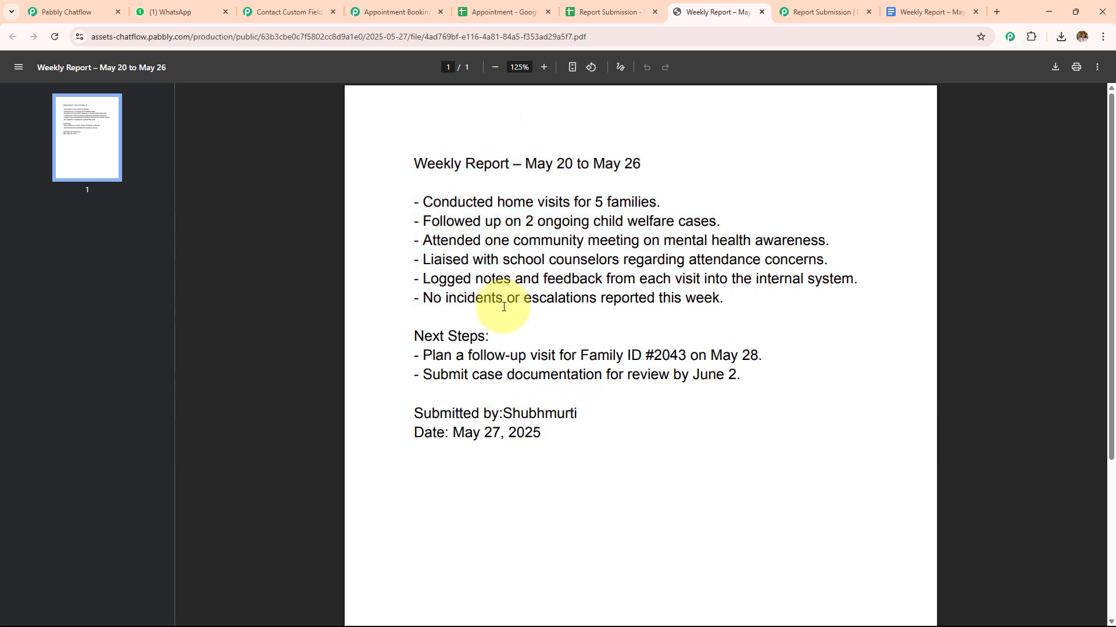
Switch back to WhatsApp and check the bot's reply to the report submission
click(174, 12)
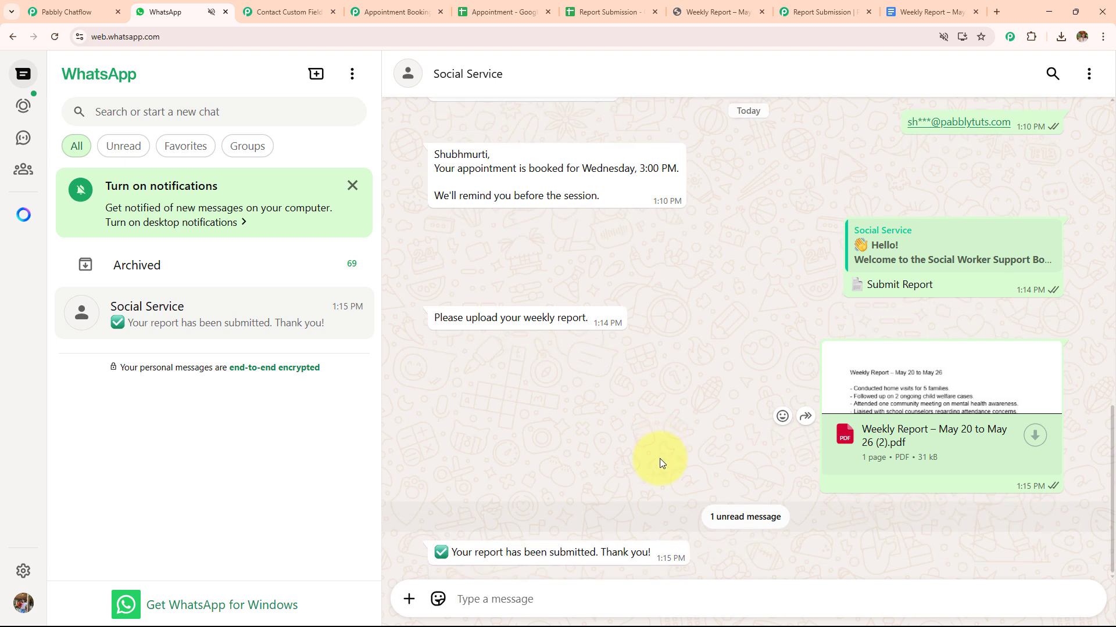
drag(650, 552, 440, 564)
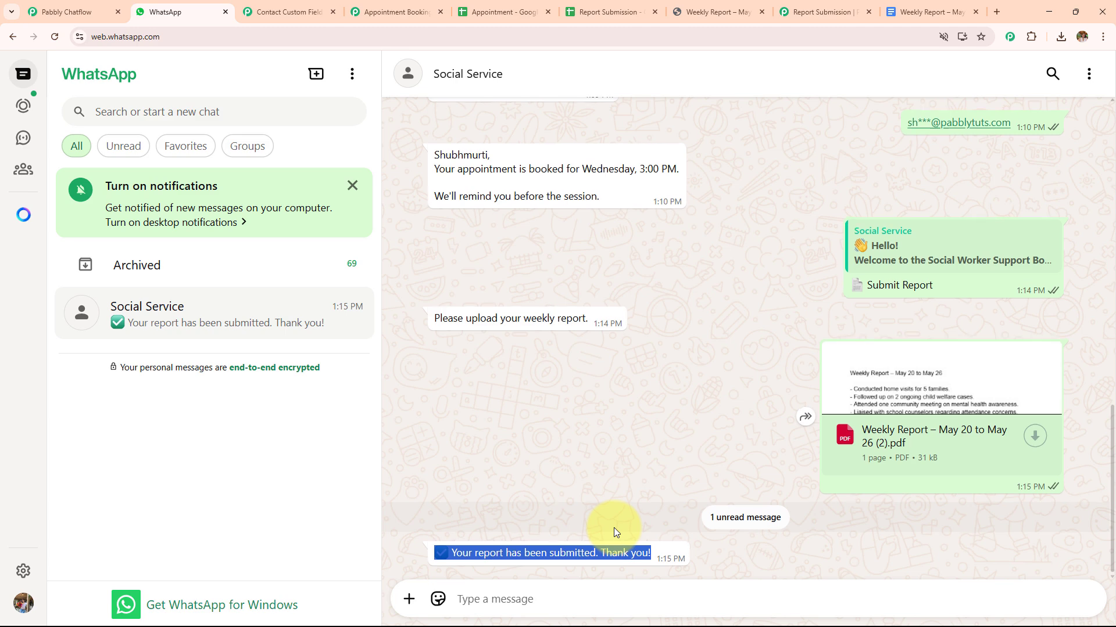
Choose Training/Resources from the welcome message, and request View Schedule, Watch Tutorials and Download Material
scroll(615, 532, up, 20)
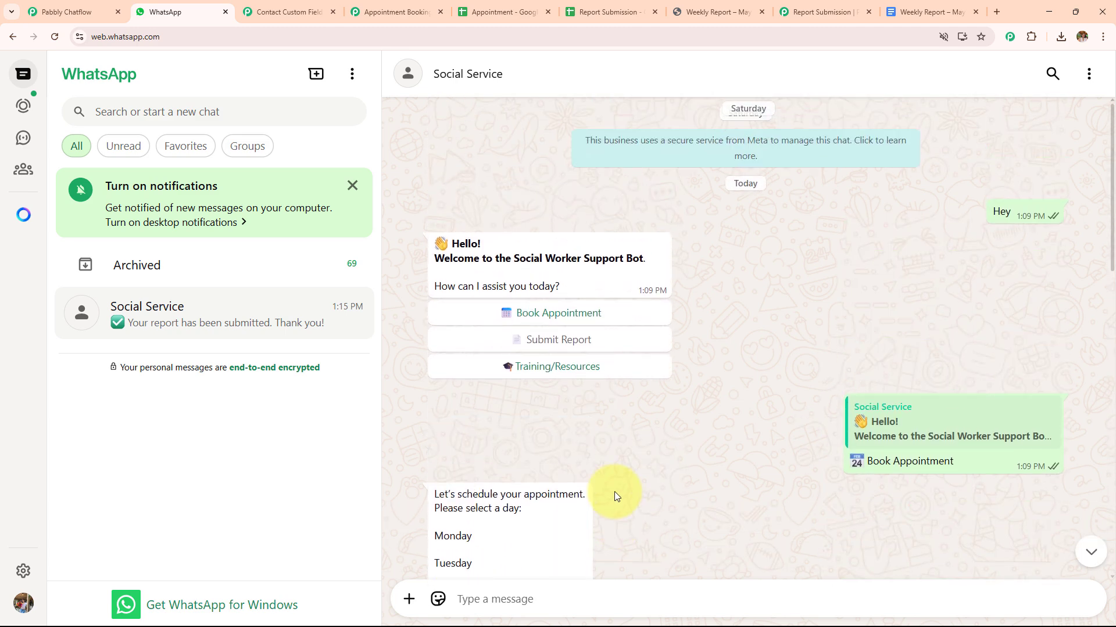
click(558, 367)
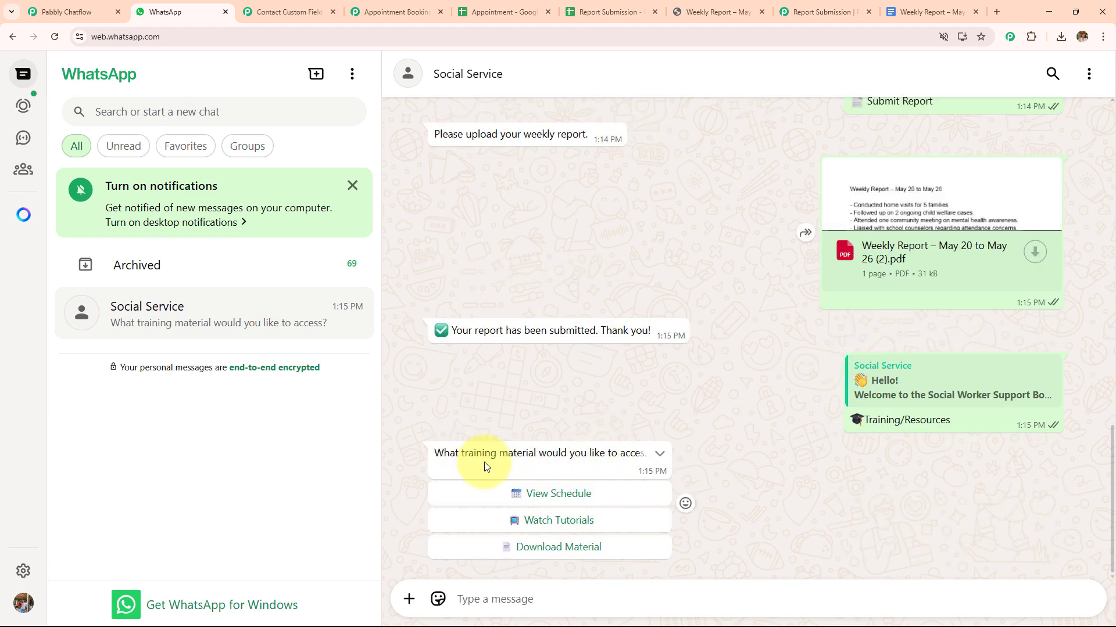
click(553, 494)
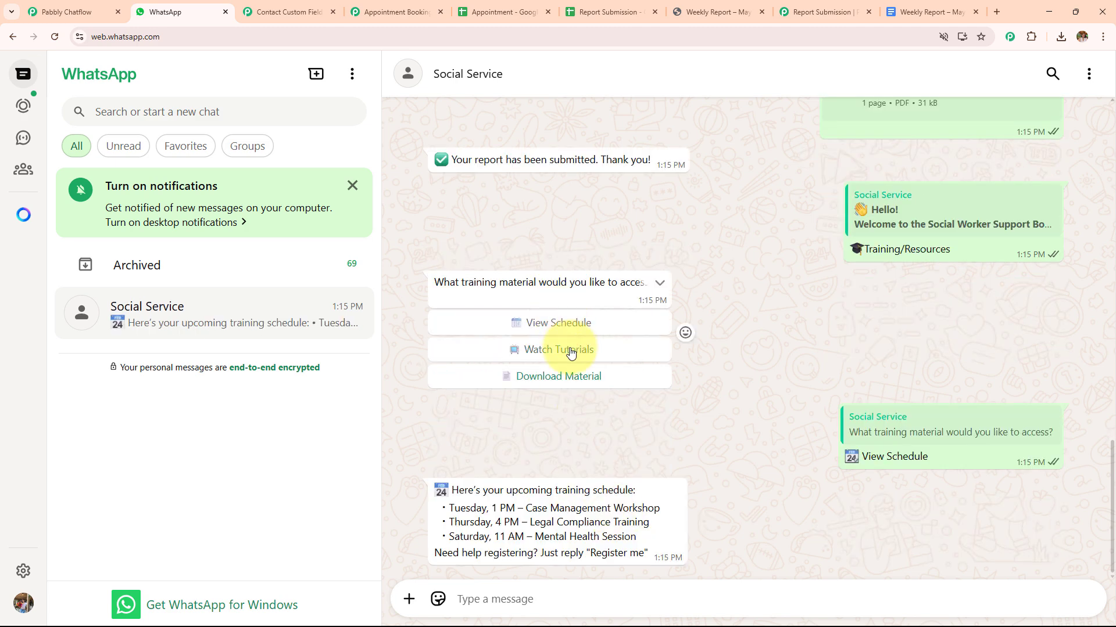
click(570, 350)
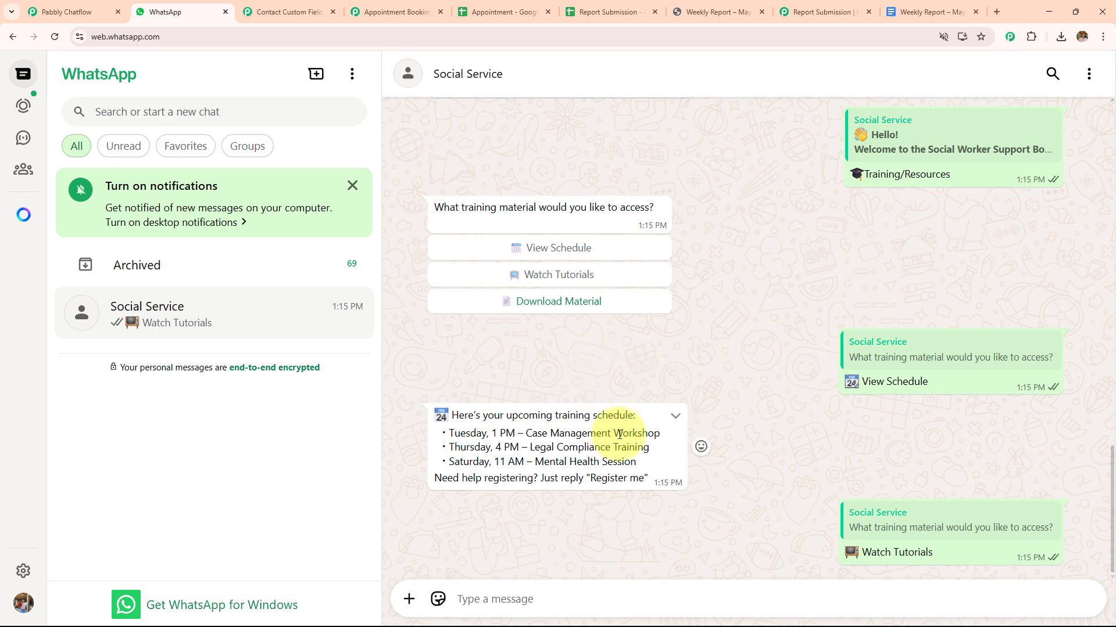
click(544, 218)
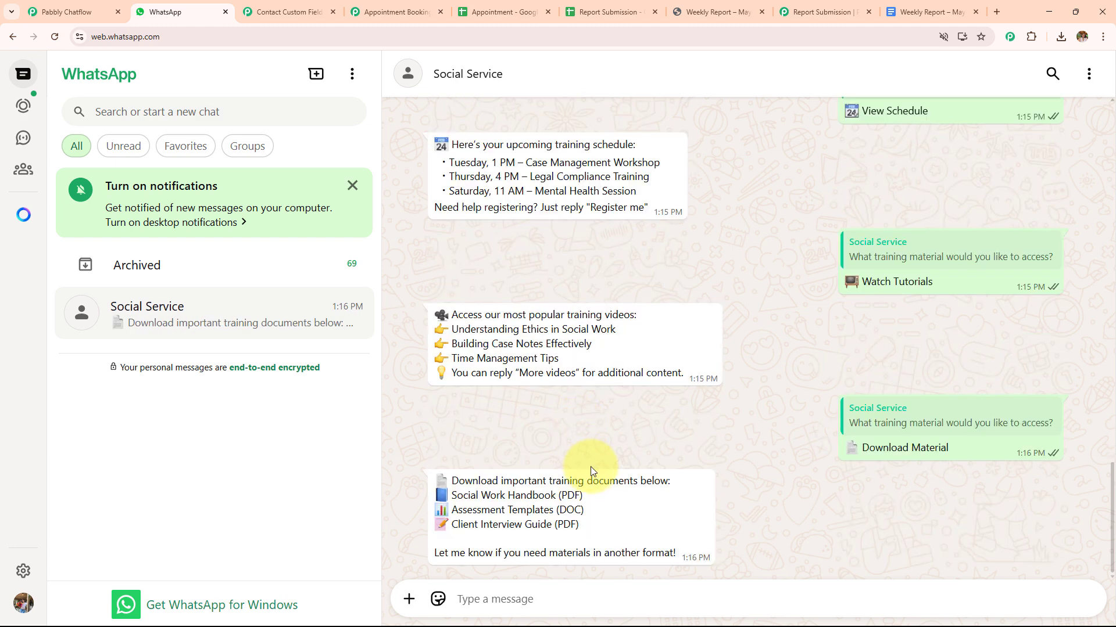
scroll(668, 517, up, 10)
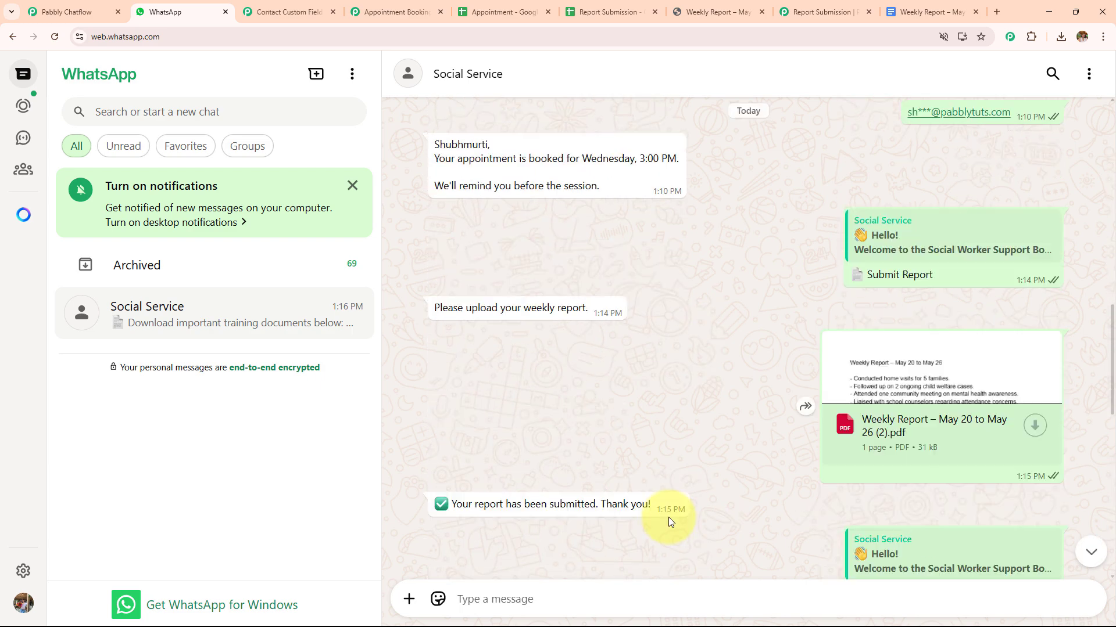
Switch to Pabbly Chatflow and examine the social worker chatbot's flow, from the welcome message to the report and training branches
scroll(668, 517, down, 10)
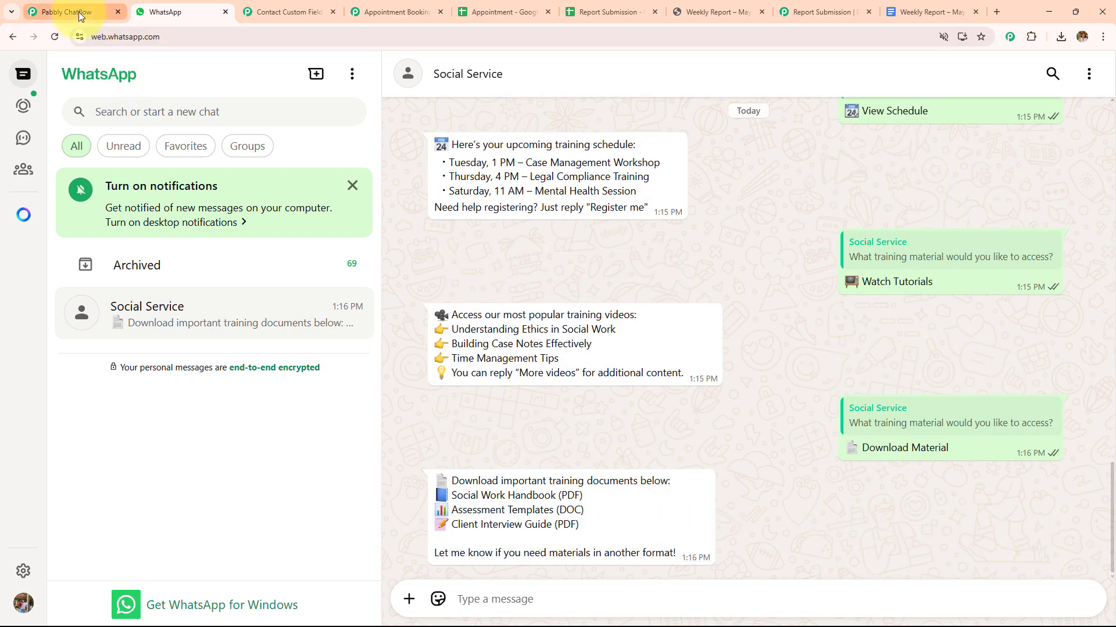
click(79, 12)
scroll(568, 426, down, 3)
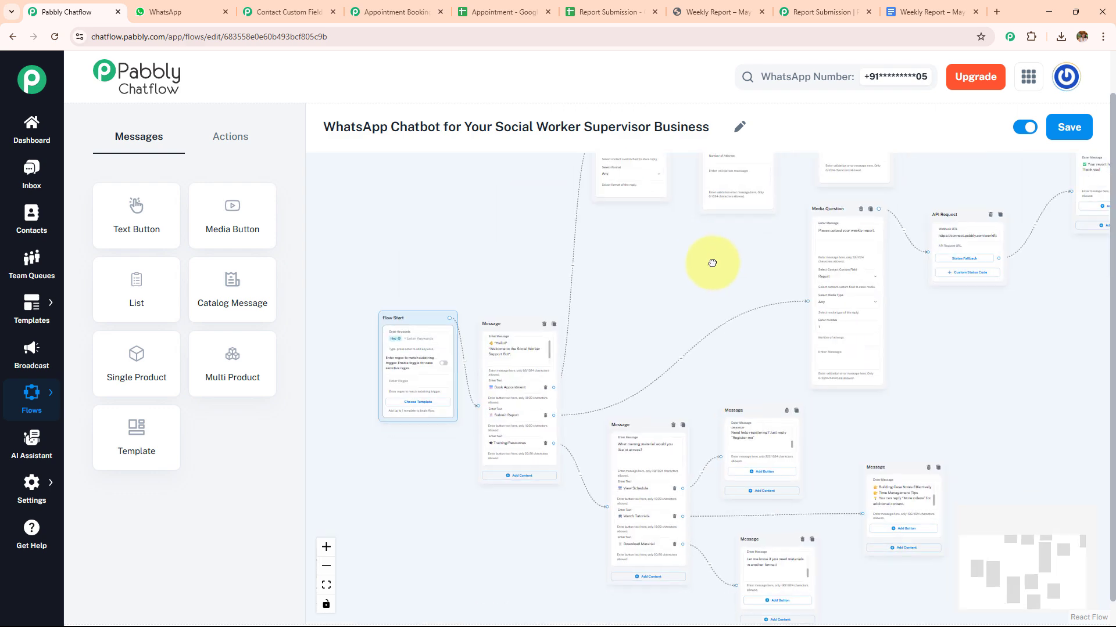
scroll(713, 263, up, 5)
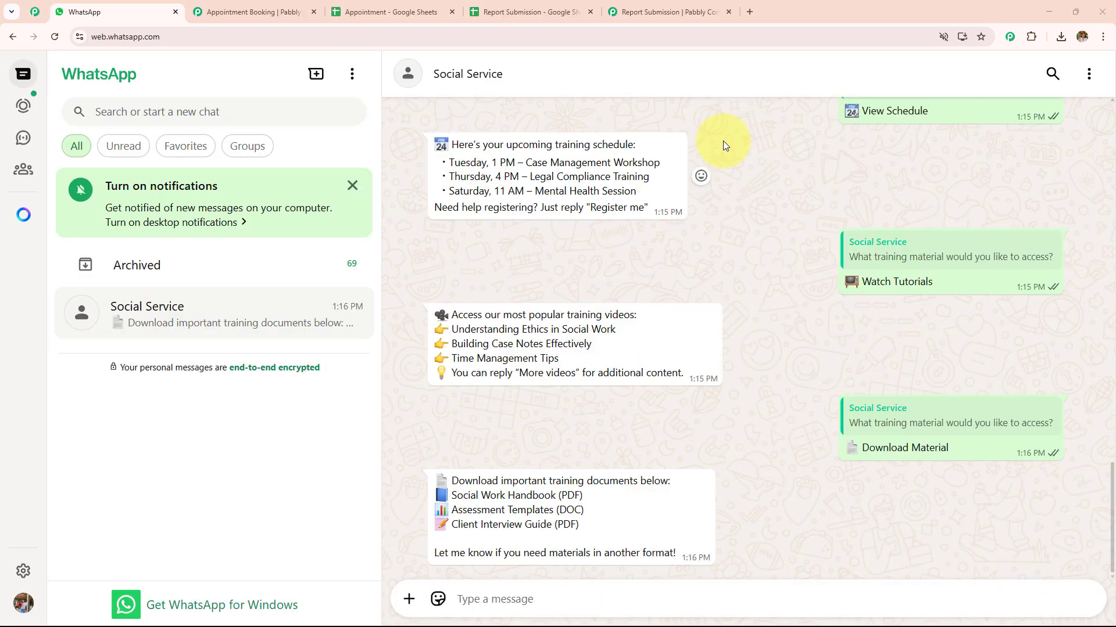
scroll(723, 146, up, 4)
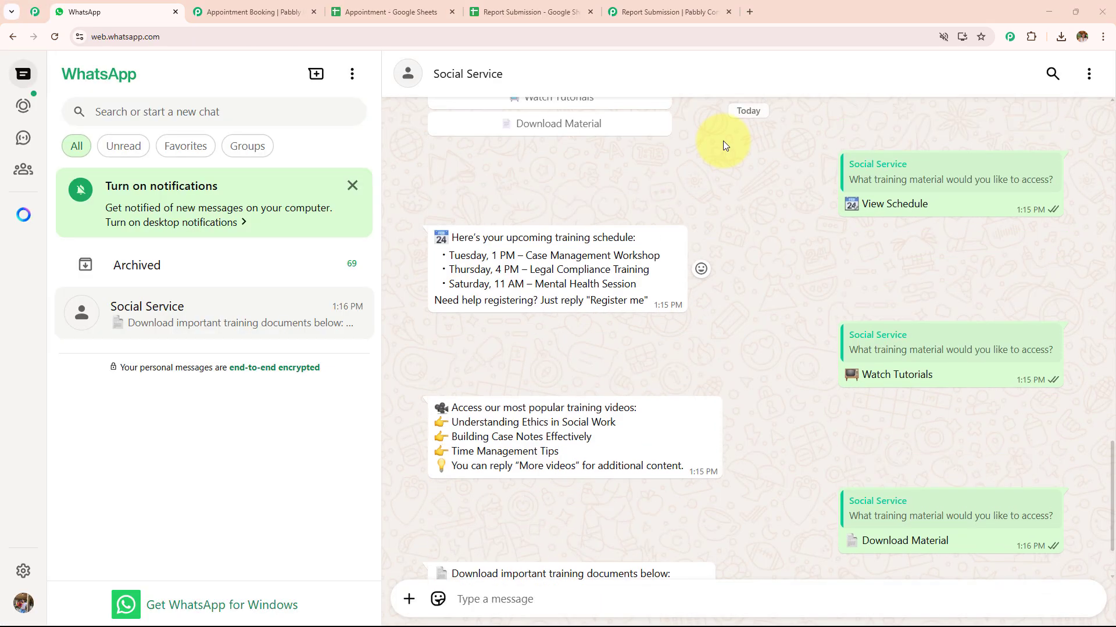
Review the WhatsApp conversation with the Social Service bot from the training replies back to the welcome message
scroll(666, 323, up, 4)
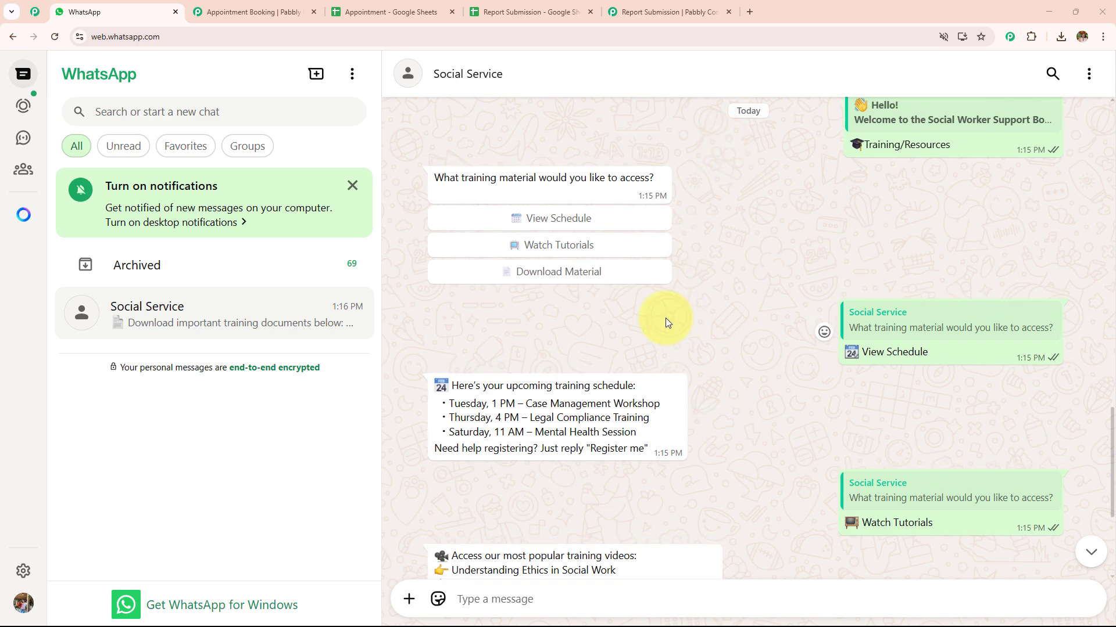
scroll(666, 323, up, 7)
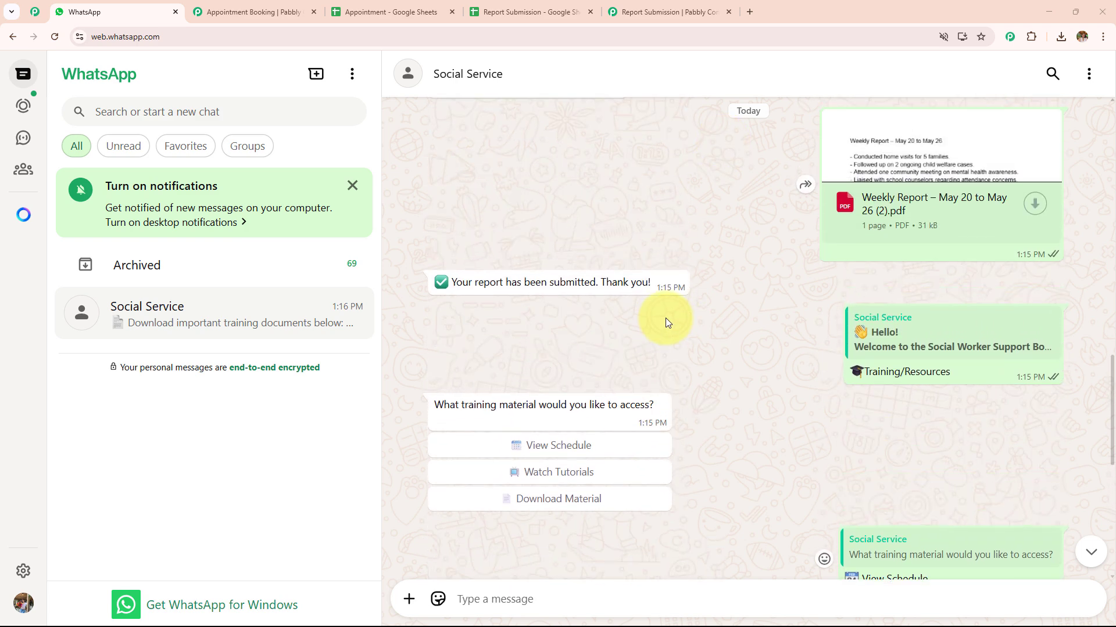
scroll(666, 323, up, 7)
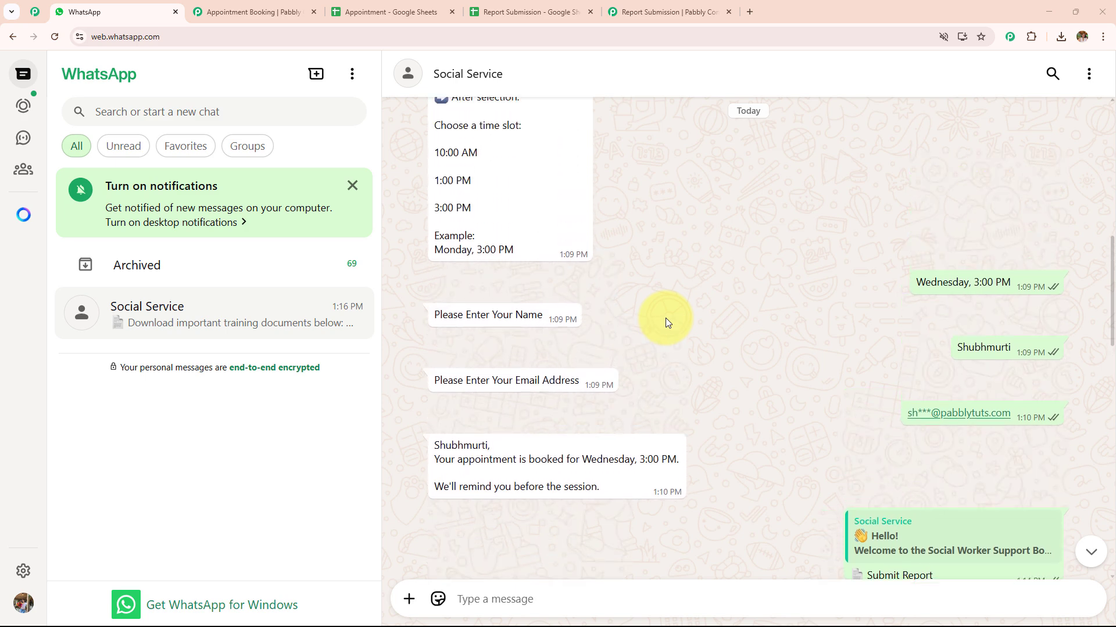
scroll(666, 323, up, 4)
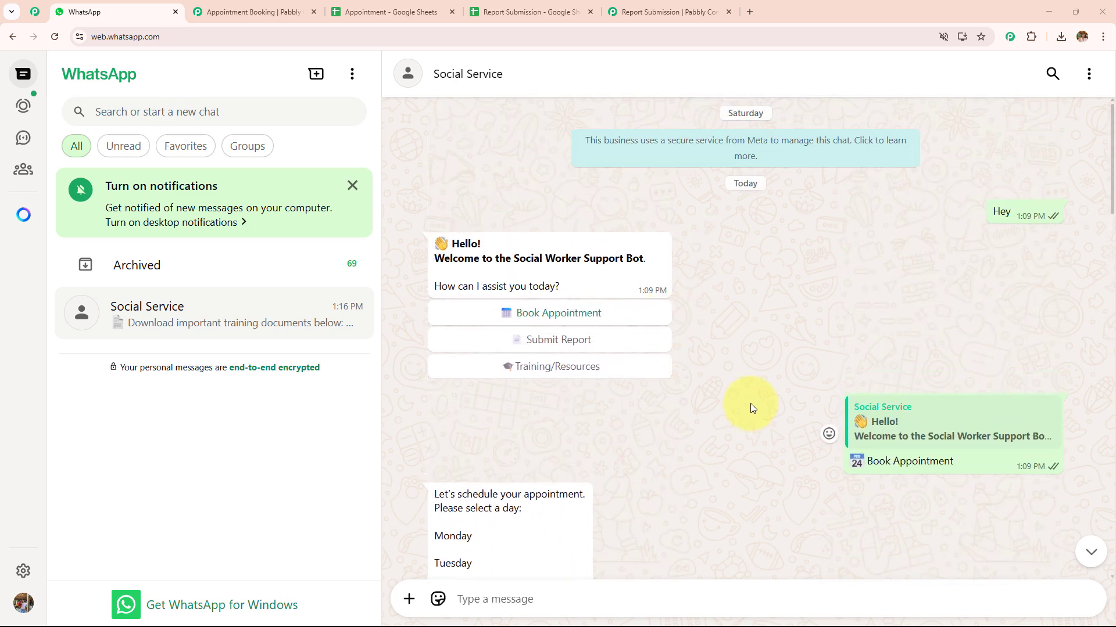
click(749, 12)
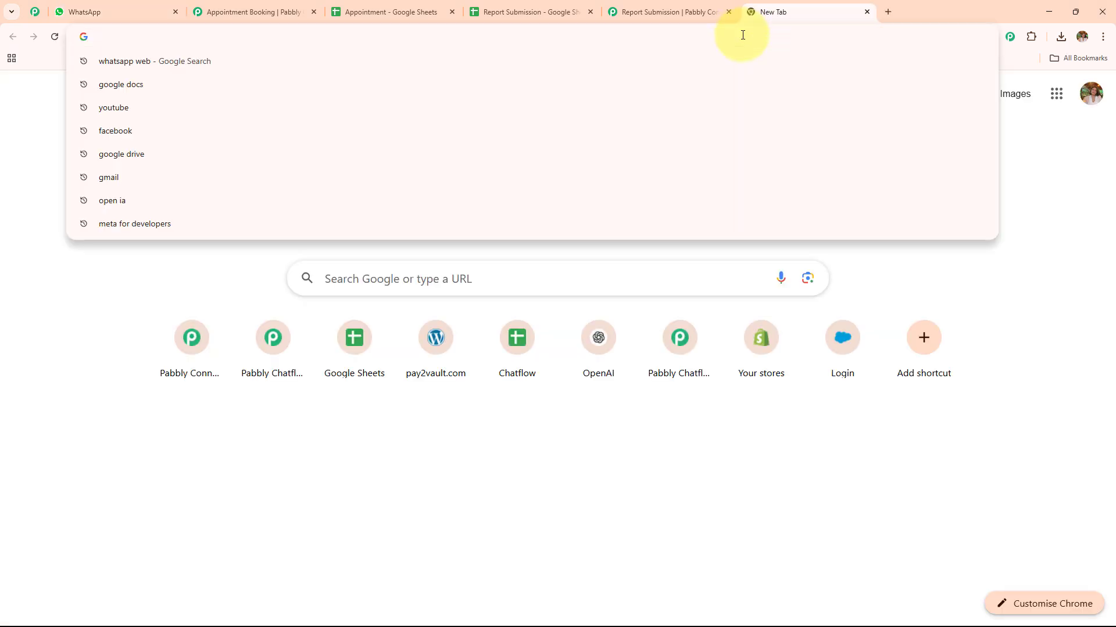
text(www.)
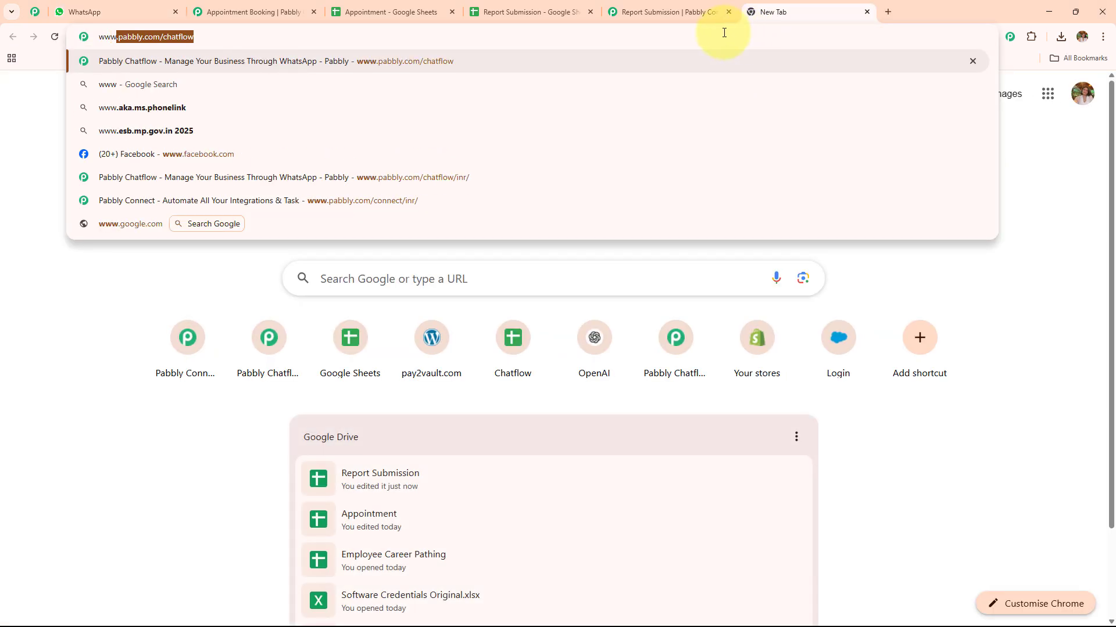
key(Right)
key(Return)
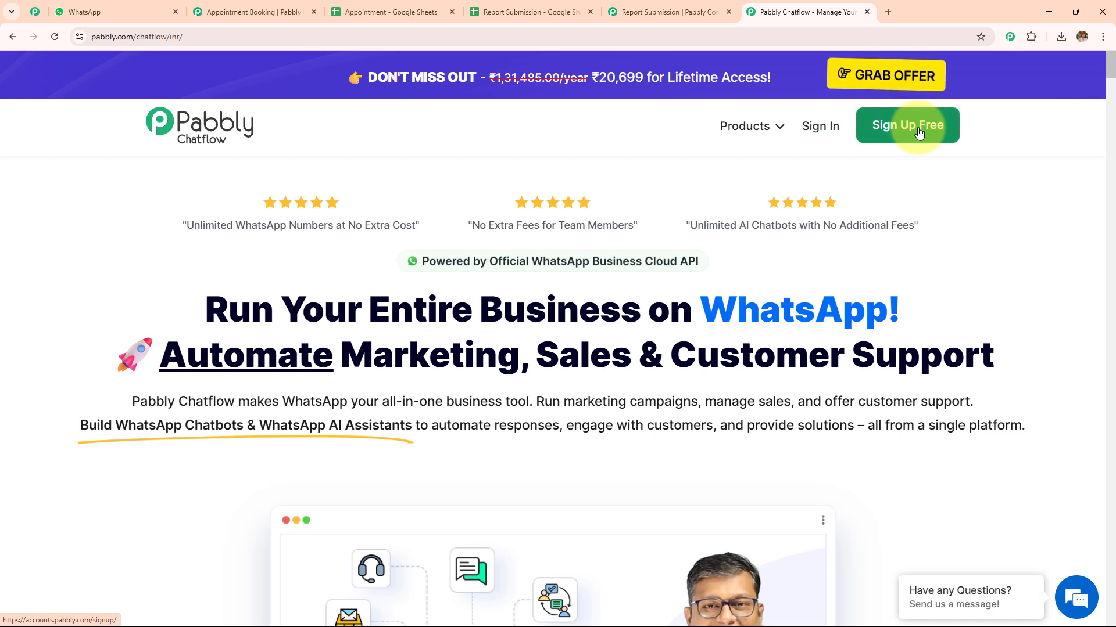
click(821, 125)
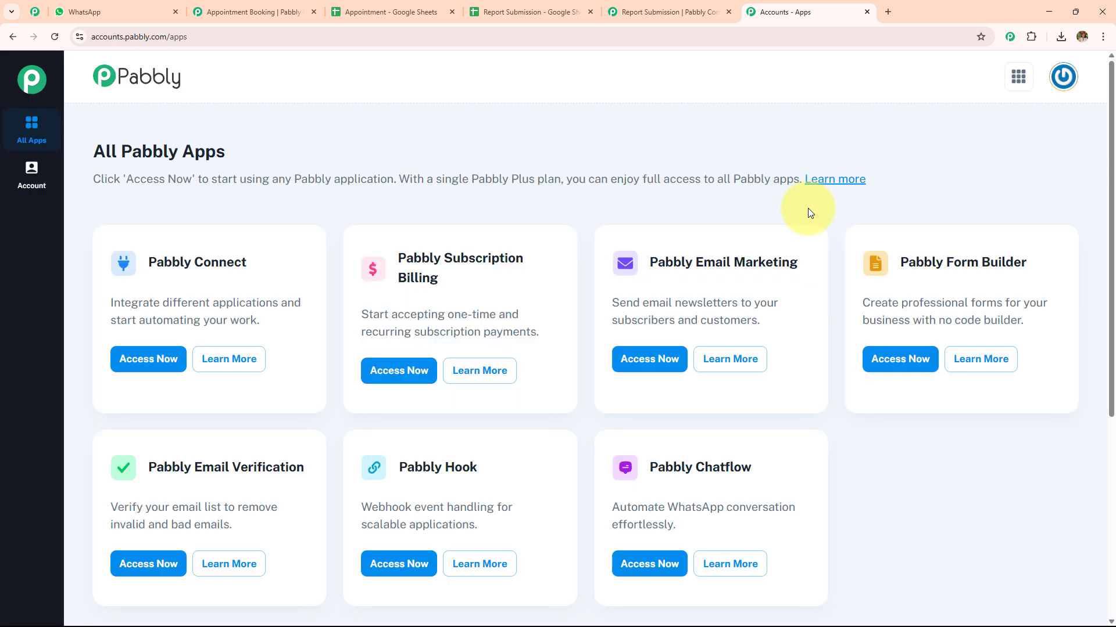
Access Pabbly Chatflow from the All Pabbly Apps page
drag(110, 156, 372, 171)
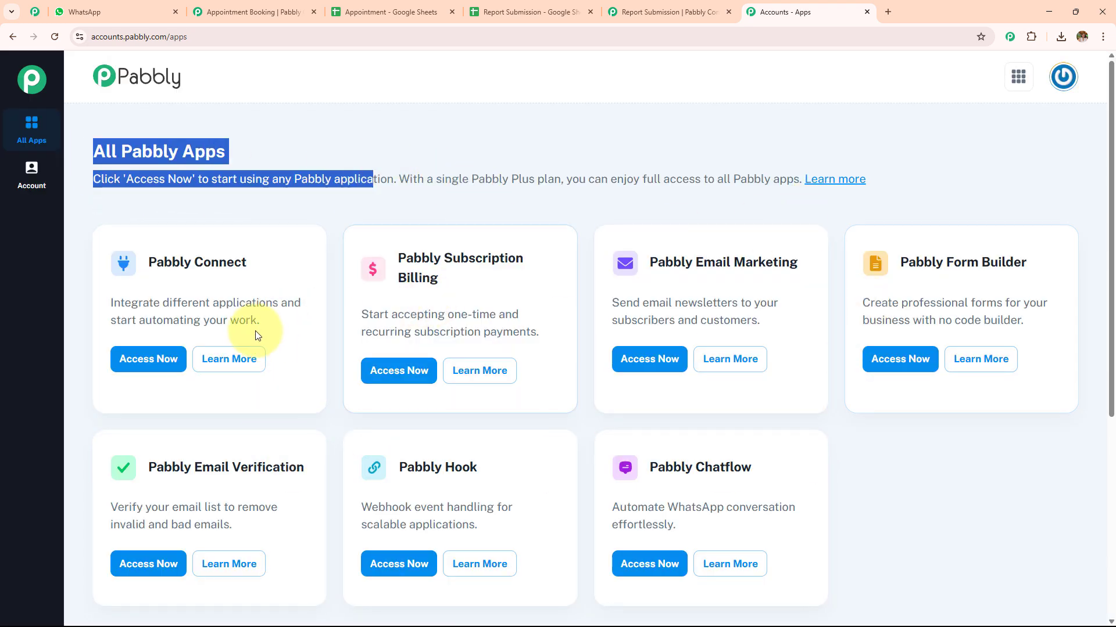
triple_click(646, 468)
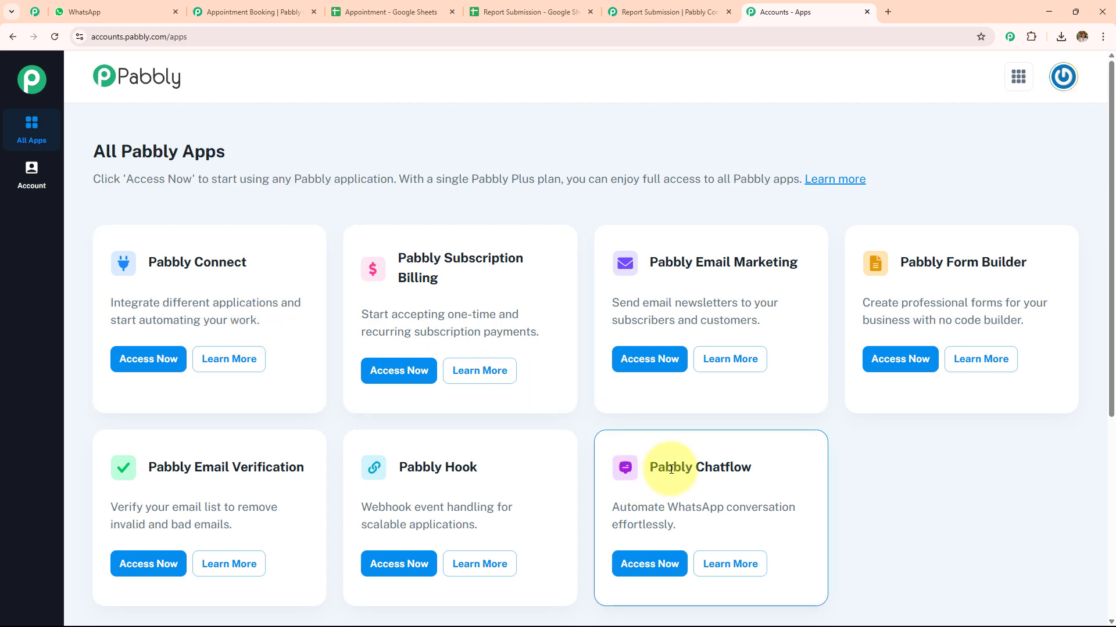
click(656, 563)
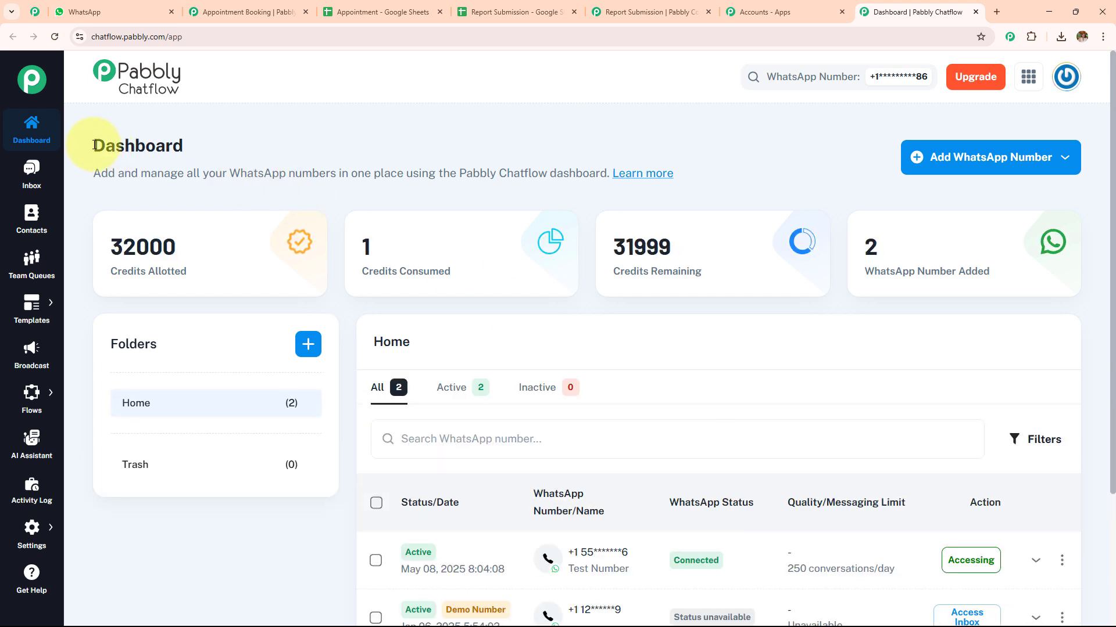
Look at the connection options for adding a WhatsApp number on the dashboard, and close them without choosing one
drag(95, 146, 315, 135)
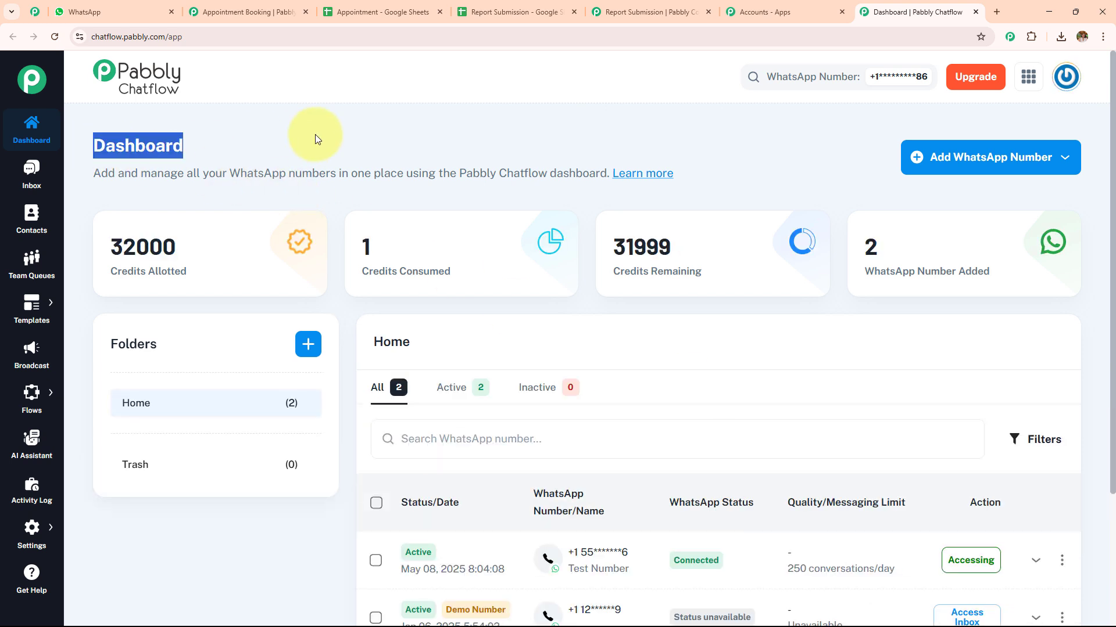
click(935, 157)
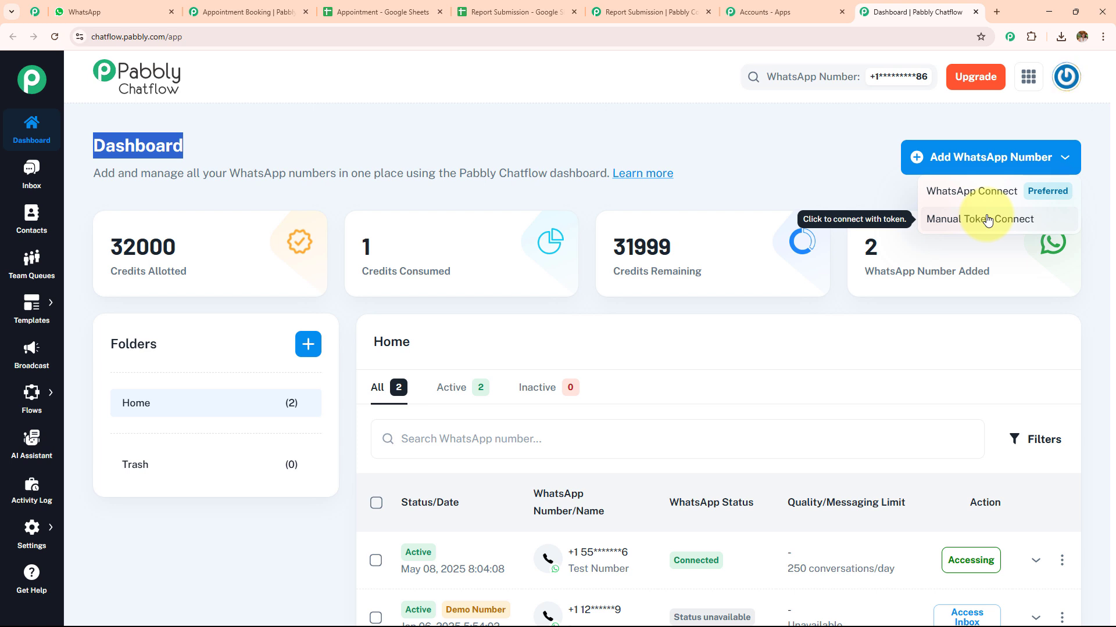
click(787, 179)
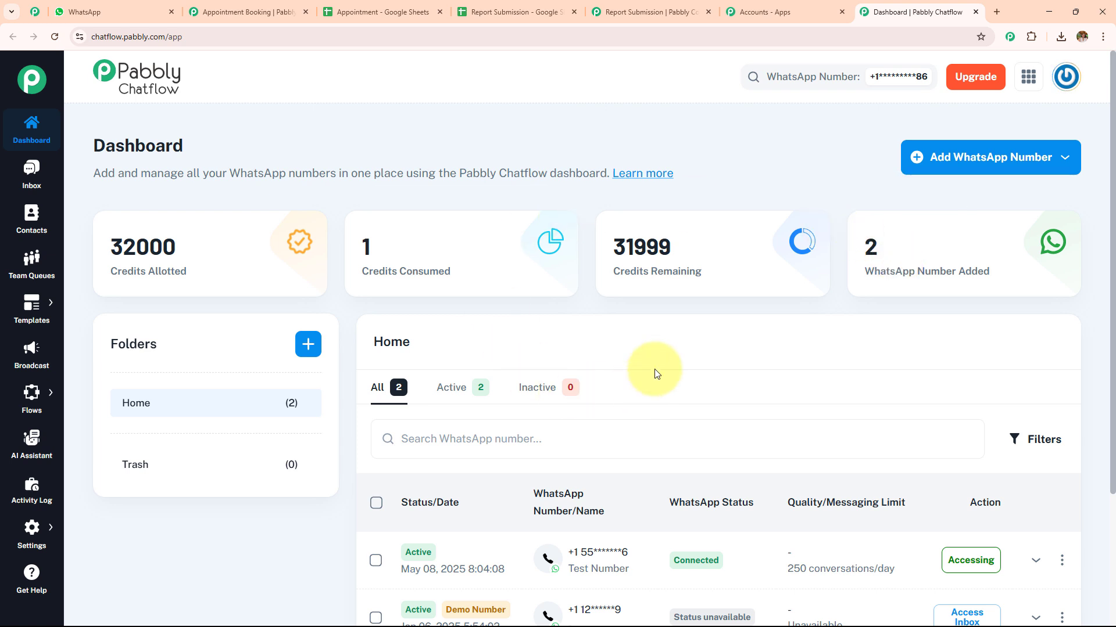
Look through the Inbox, Contacts and Team Queues pages, the Templates options and the Broadcast page
click(20, 167)
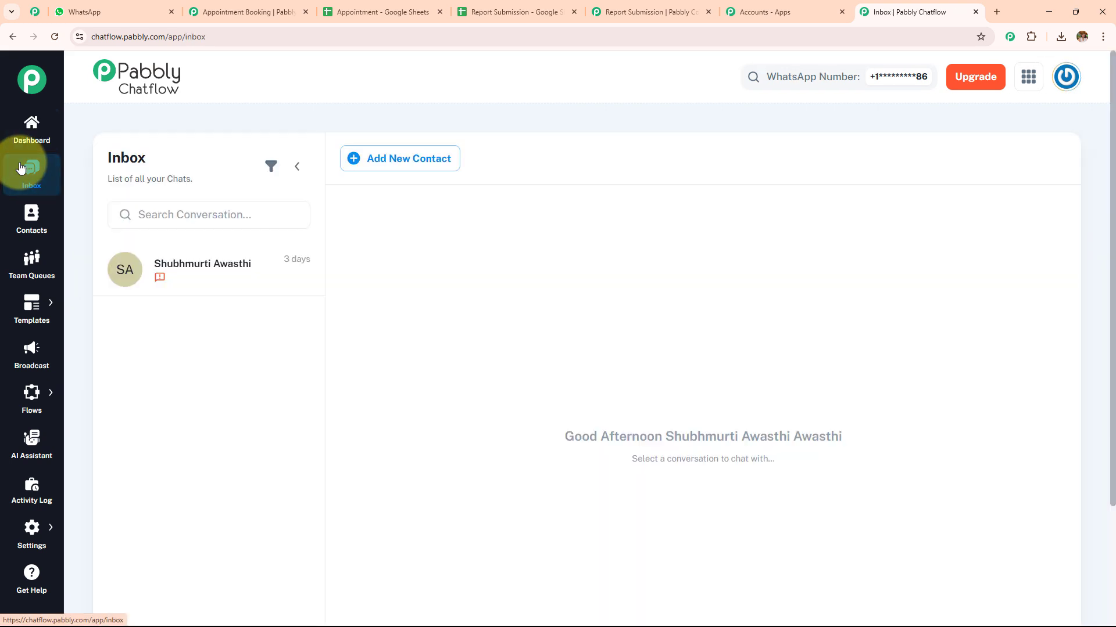
click(28, 226)
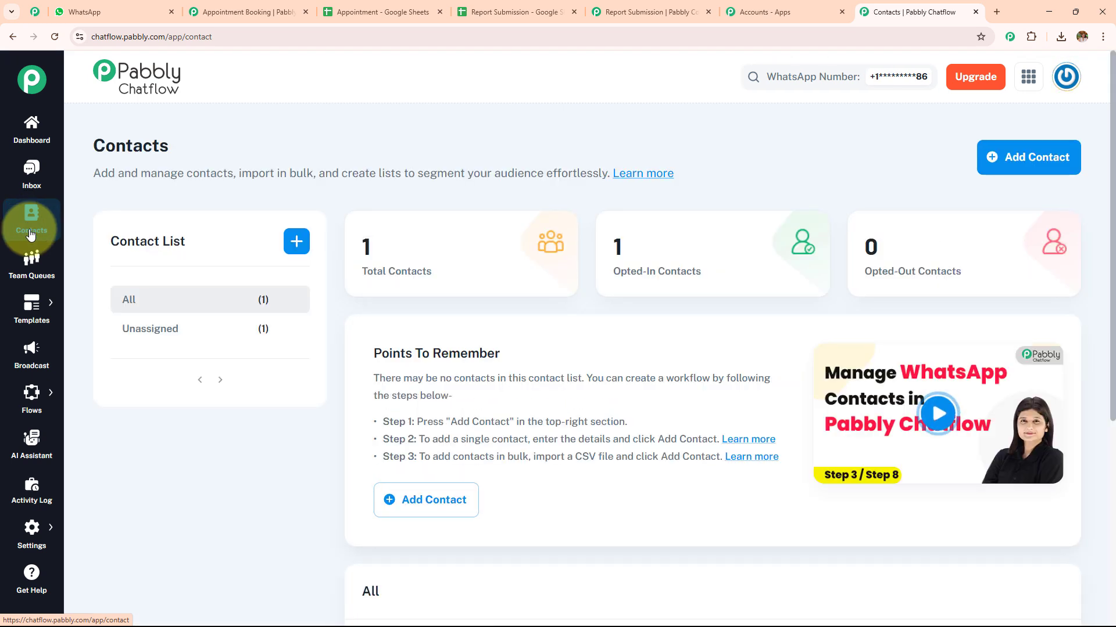
click(33, 267)
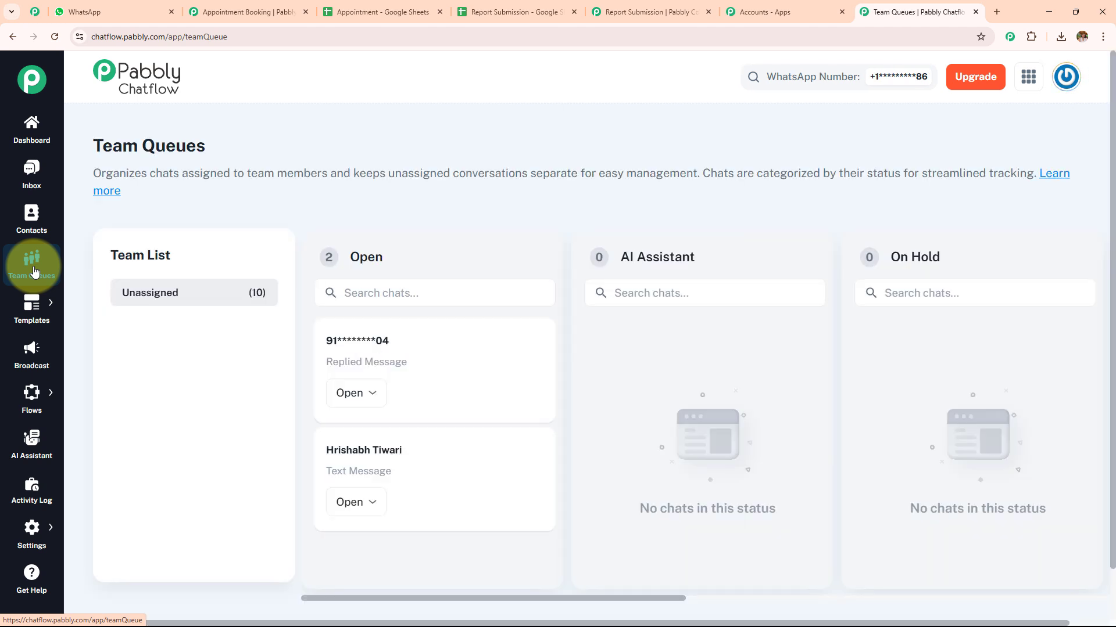
mouse_move(32, 304)
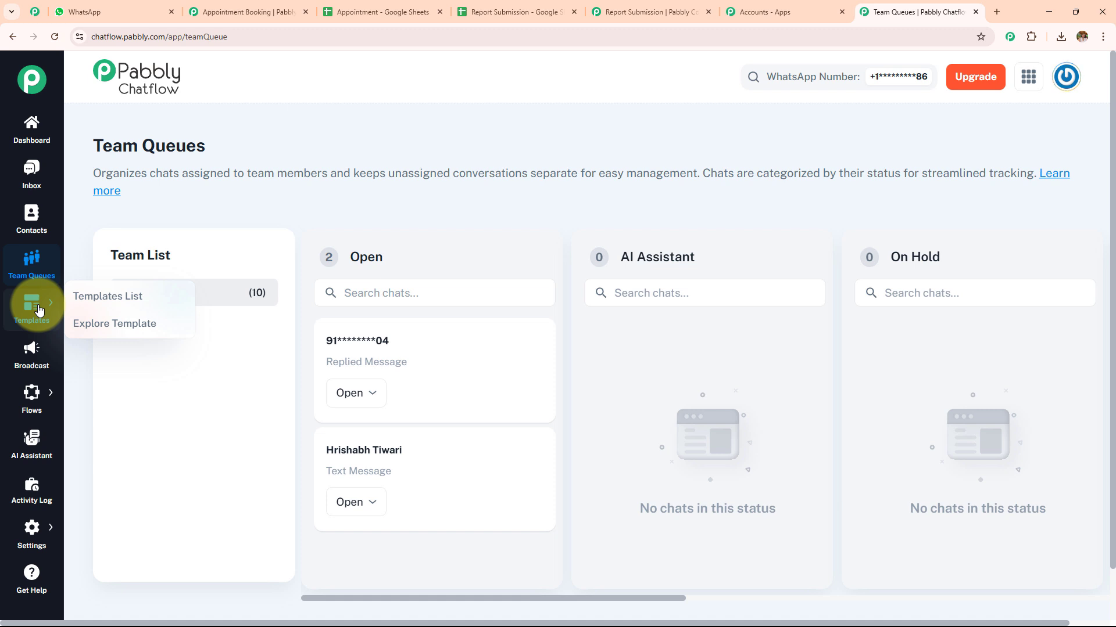
click(41, 353)
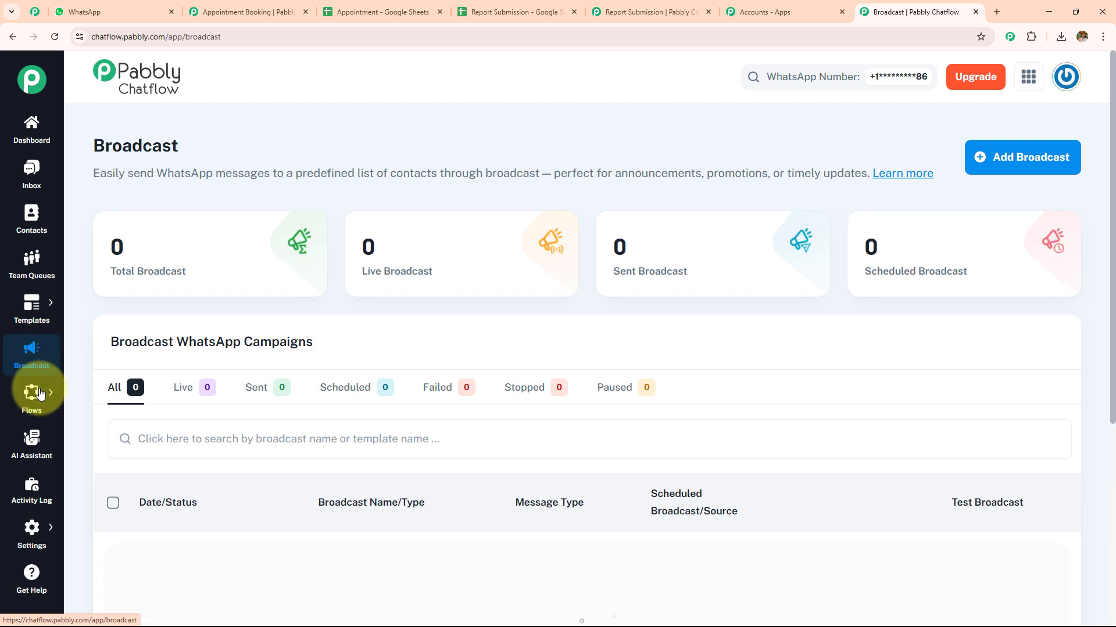
Look at the Flows options, the AI Assistant and Activity Log pages, and the available Settings sections
mouse_move(39, 401)
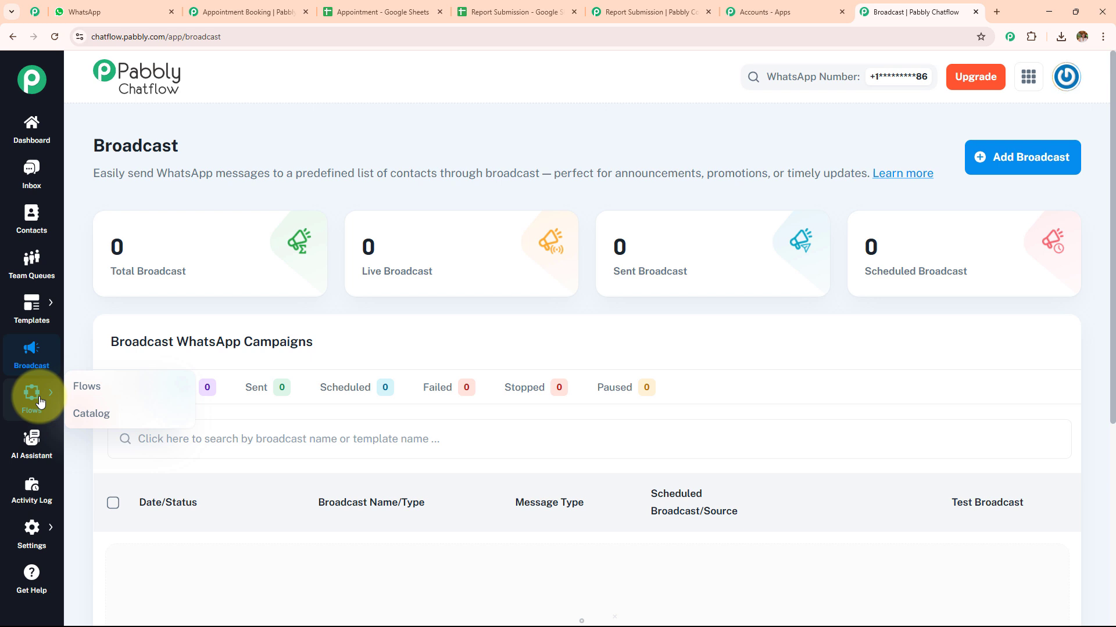
click(35, 451)
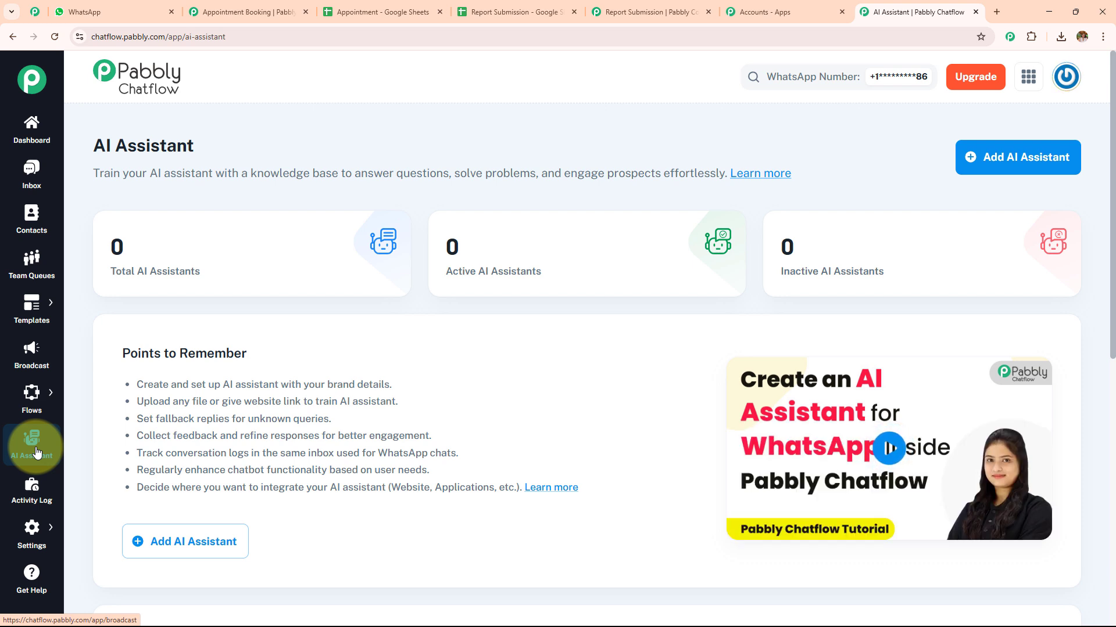
click(38, 495)
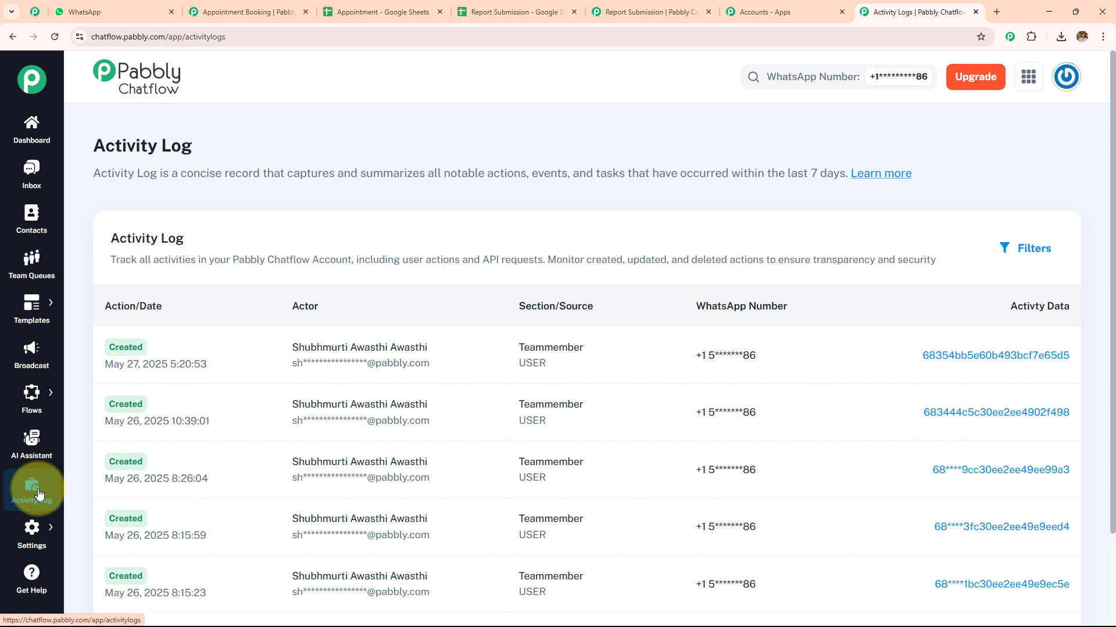
mouse_move(32, 526)
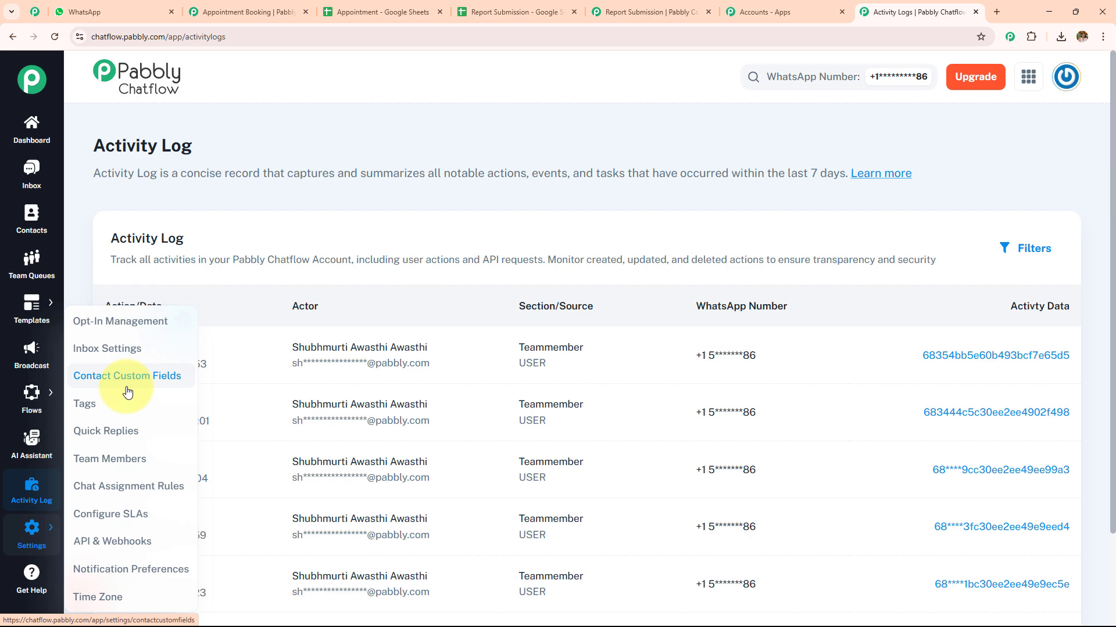
Open the Get Help page and look through its support information and tutorial videos
click(33, 582)
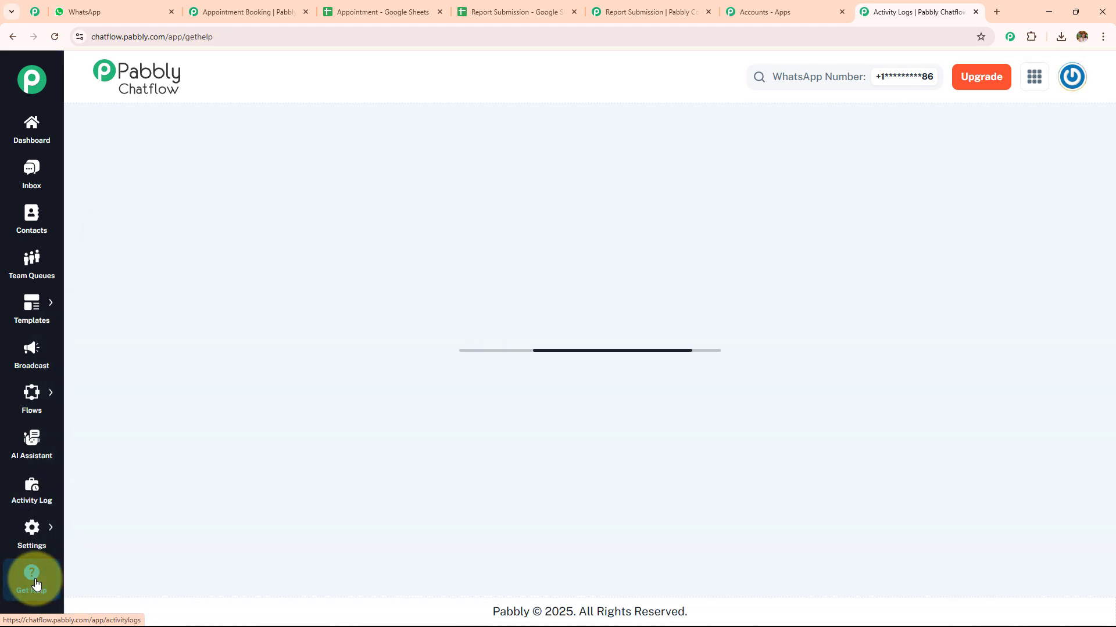
scroll(423, 432, down, 1)
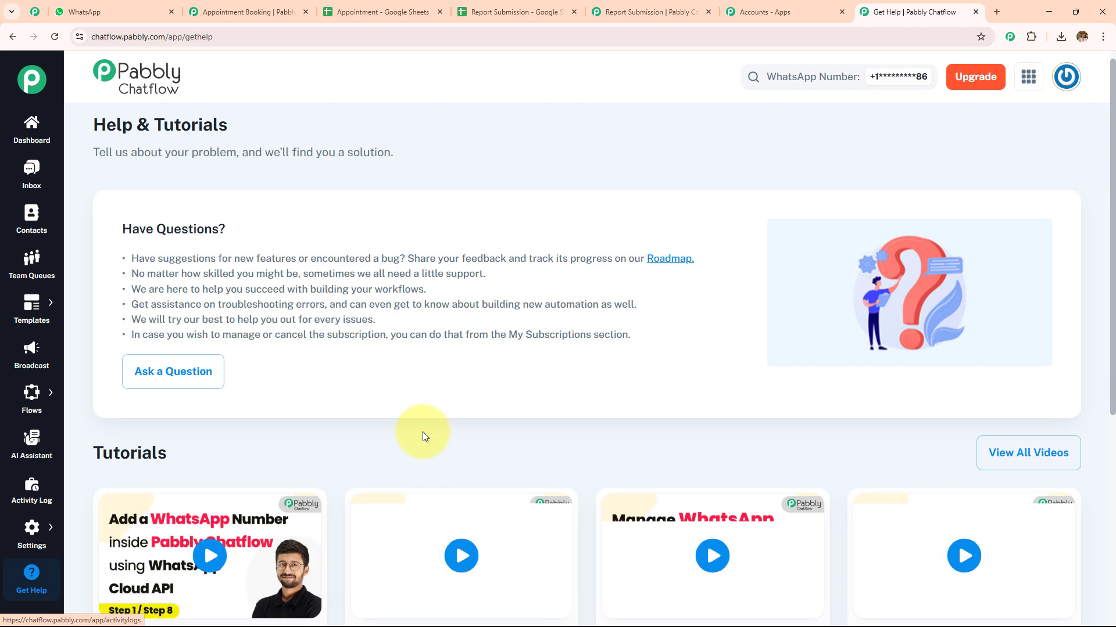
scroll(423, 431, down, 3)
scroll(423, 431, down, 2)
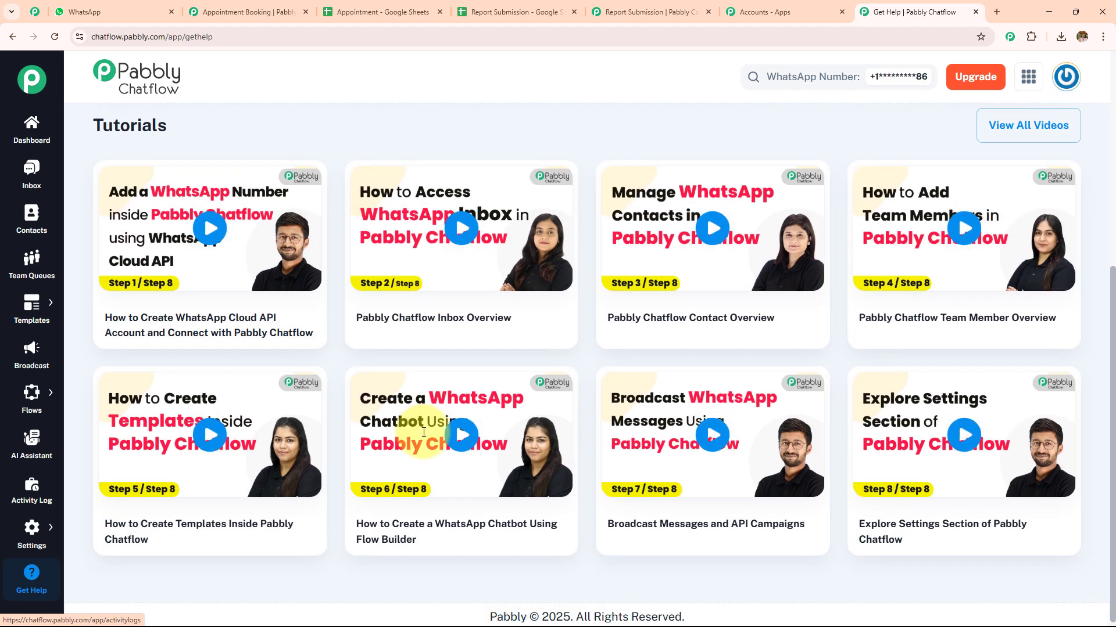
scroll(423, 433, up, 5)
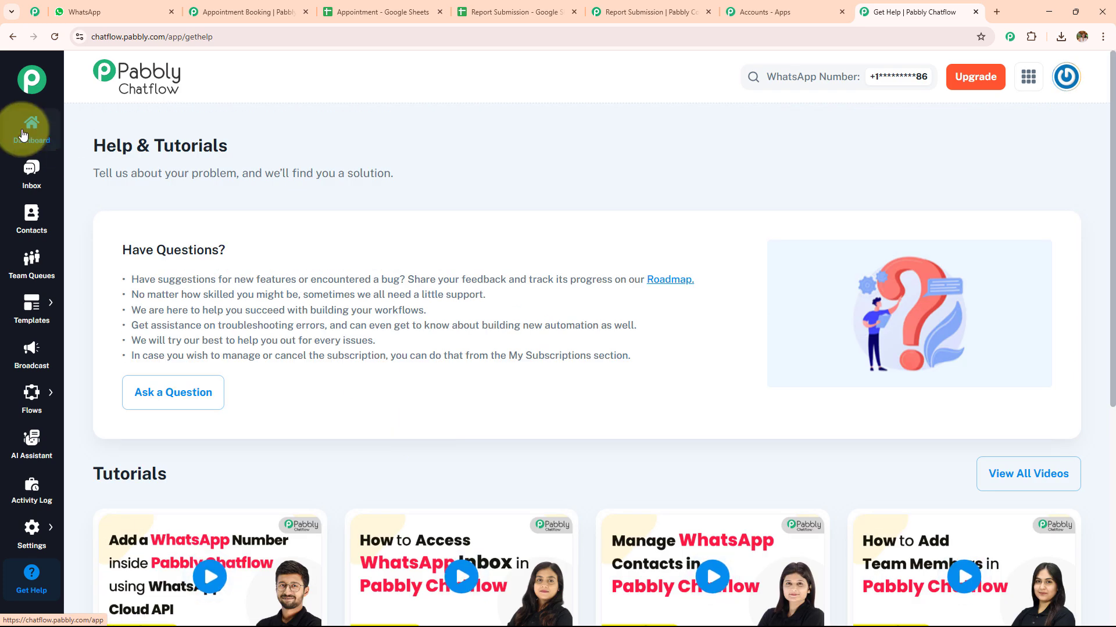
Return to the dashboard, open the Flow Builder page, and highlight its heading
click(24, 135)
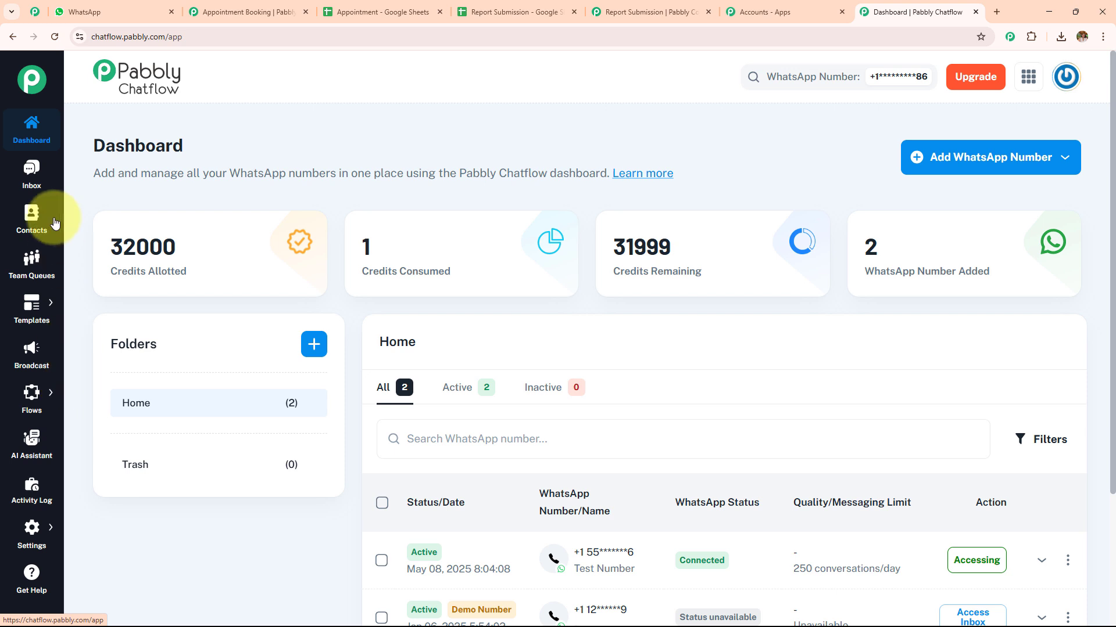
mouse_move(52, 401)
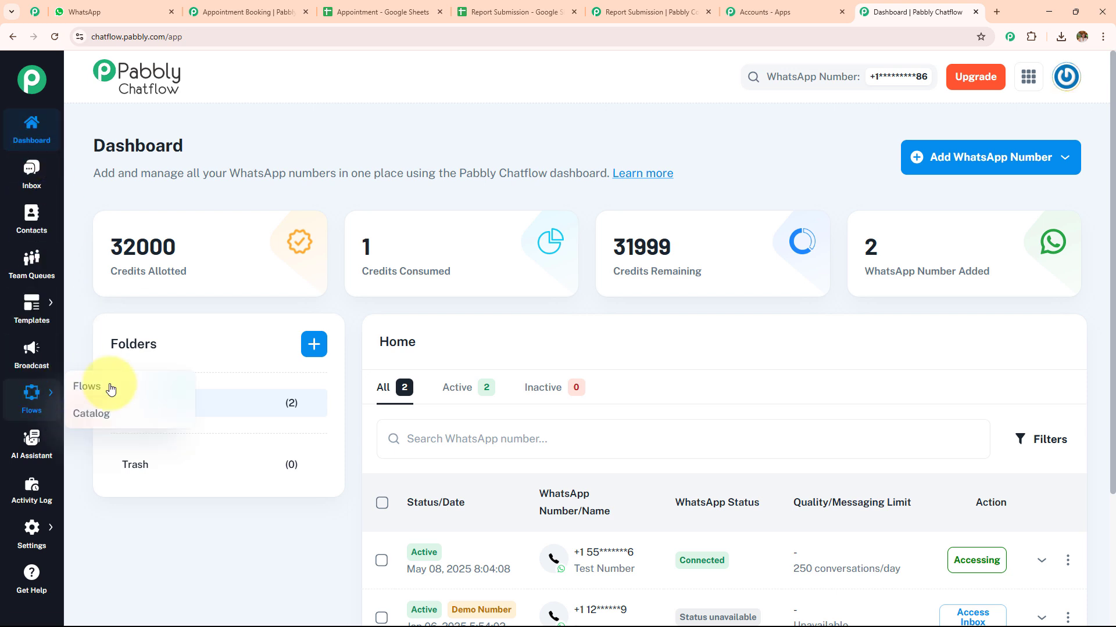
click(124, 391)
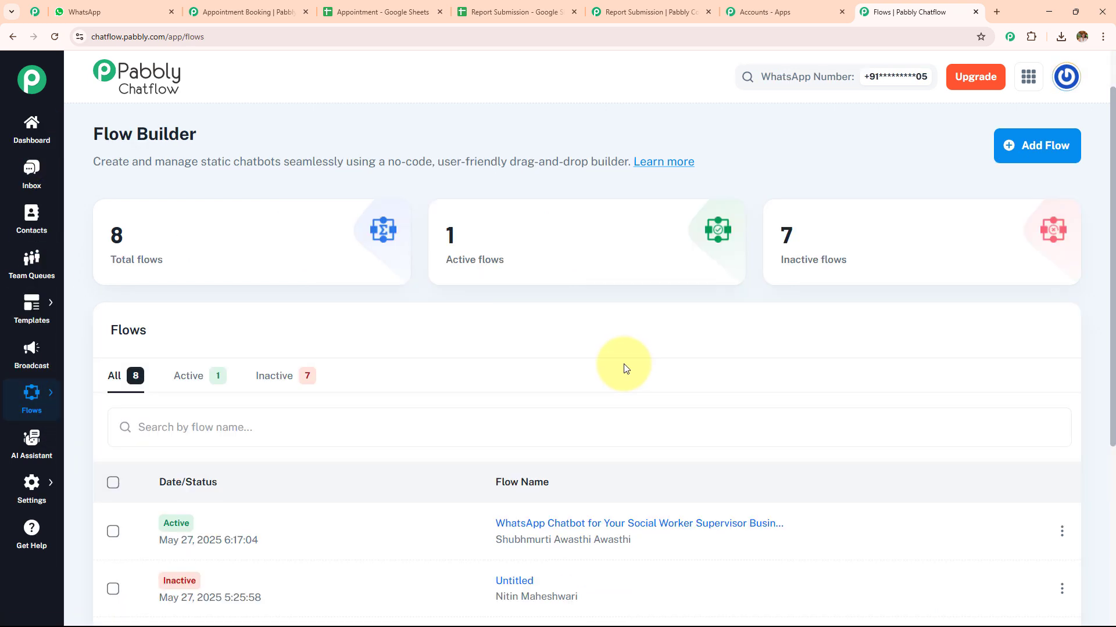
drag(95, 134, 424, 142)
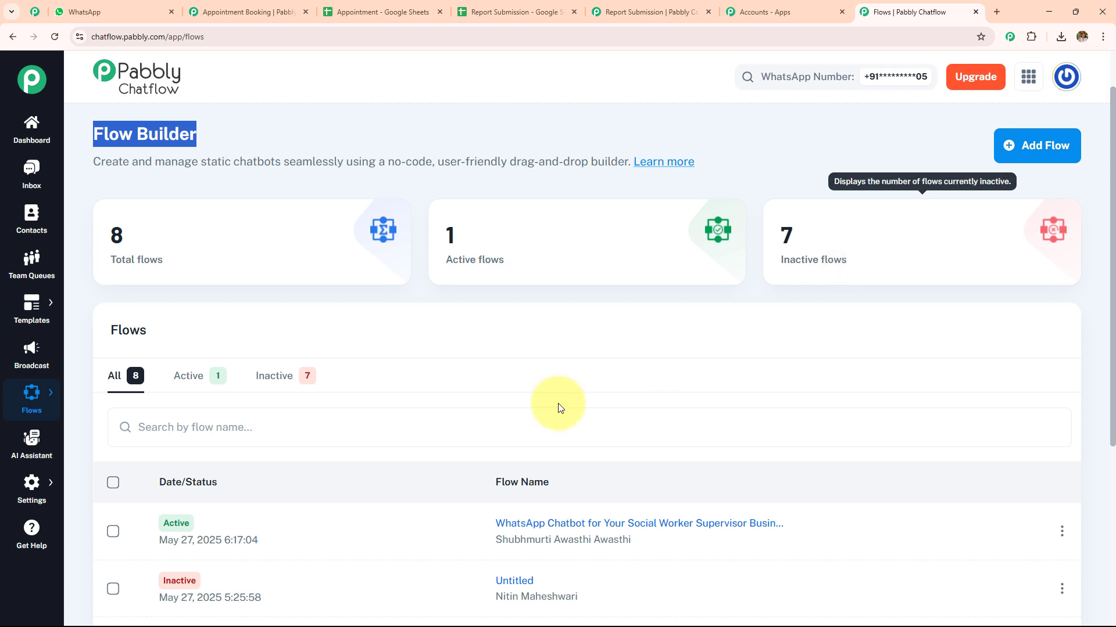
Look over the existing flows on the Flow Builder page and add a new flow
scroll(536, 406, down, 2)
scroll(532, 407, down, 2)
scroll(535, 411, up, 4)
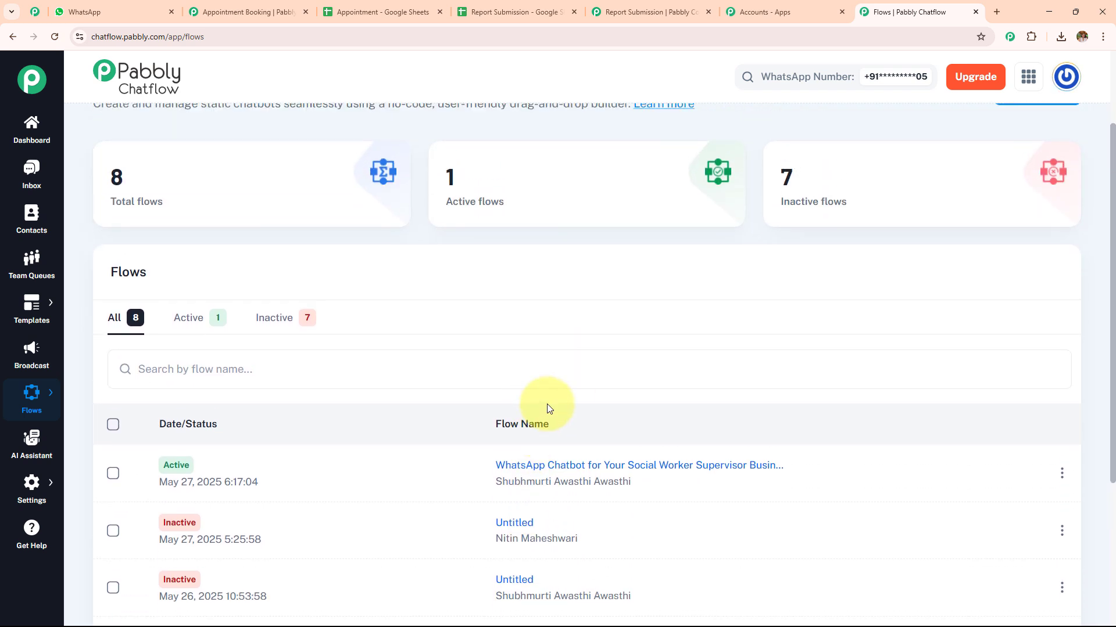
scroll(1101, 313, up, 1)
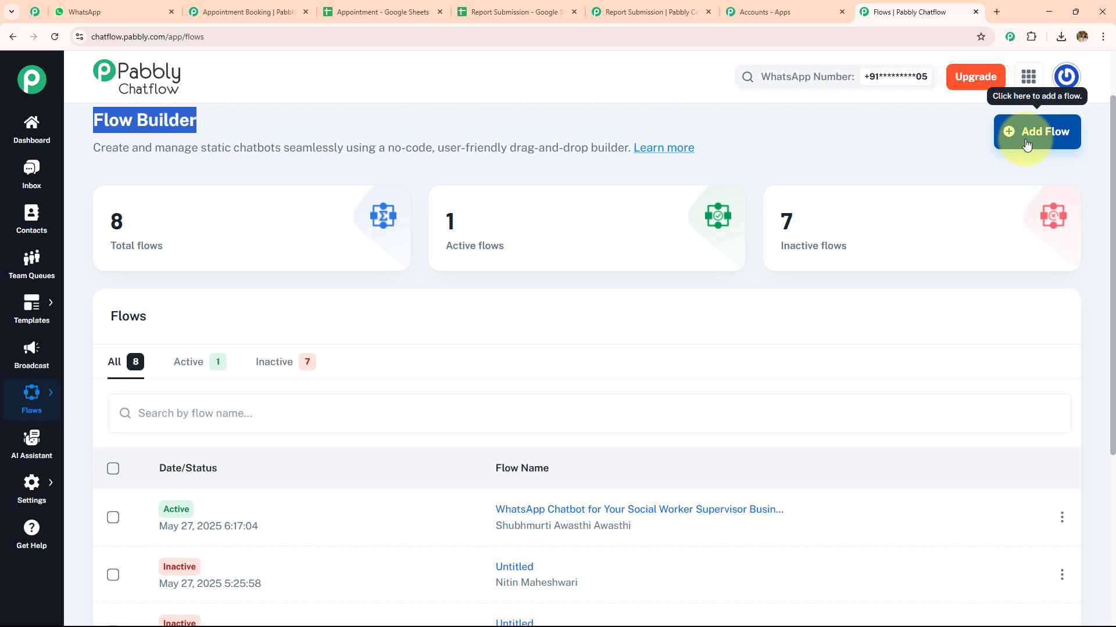
click(1026, 144)
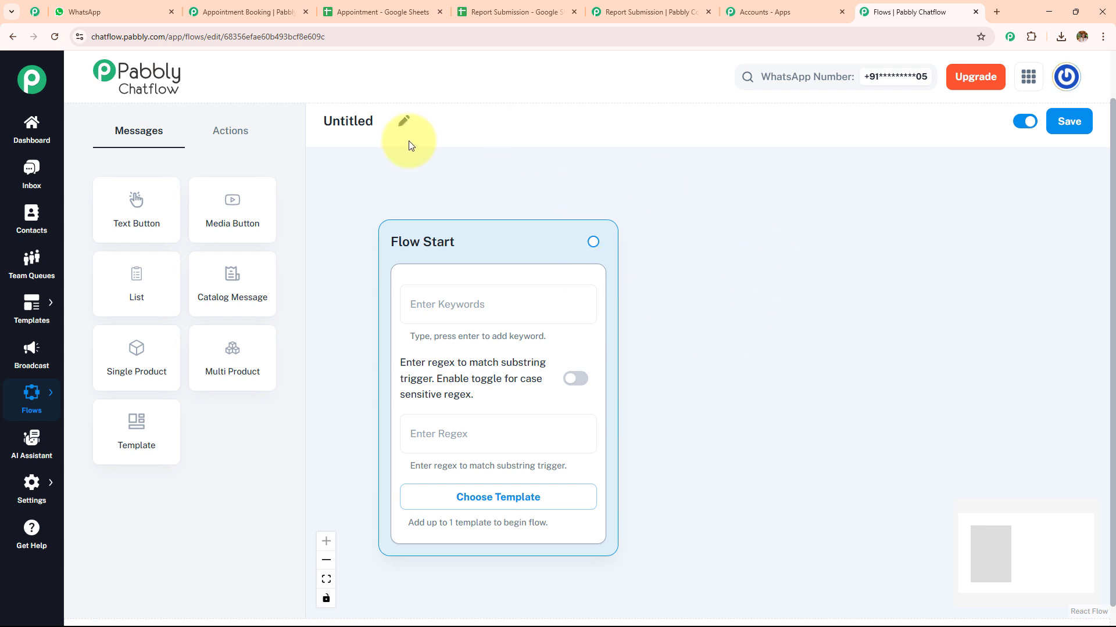
Rename the untitled flow as "WhatsApp Chatbot for Your Social Worker Supervisor Business"
click(404, 121)
key(ctrl+a)
text(WhatsApp Chatbot for Your Social Worker Supervisor Business)
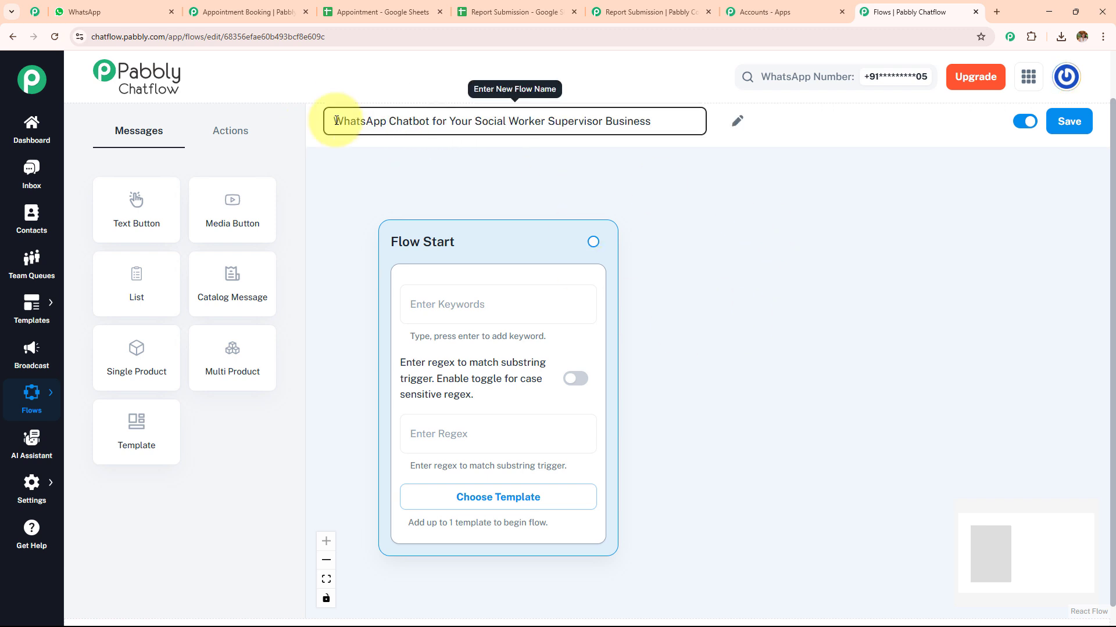
click(696, 214)
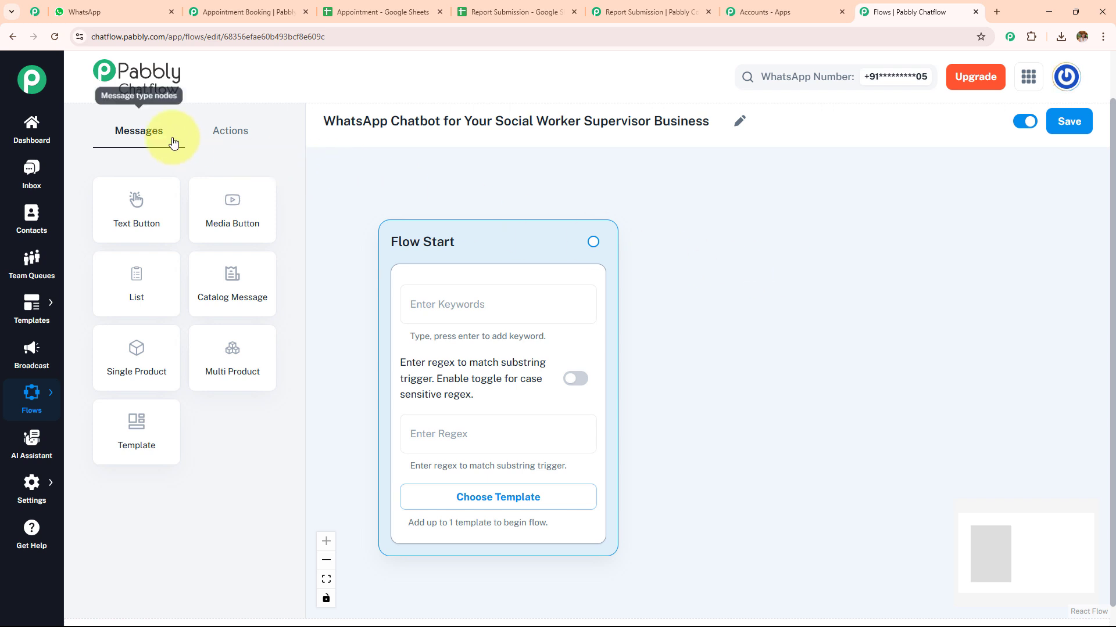
Look through the message and action node types available for building the flow
click(230, 143)
click(142, 142)
click(225, 141)
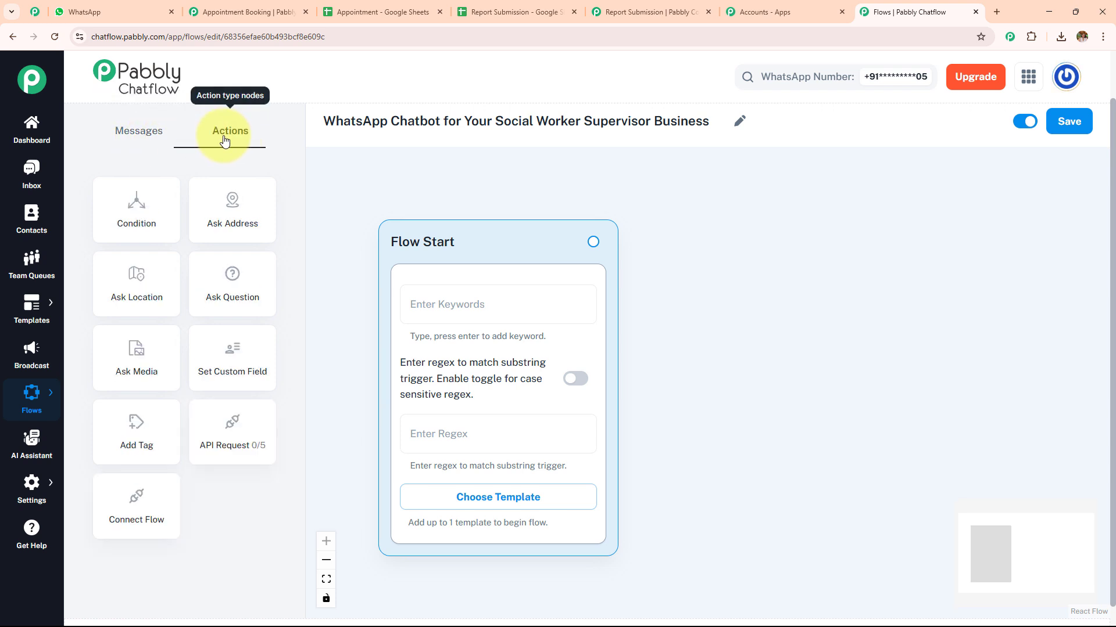
click(148, 144)
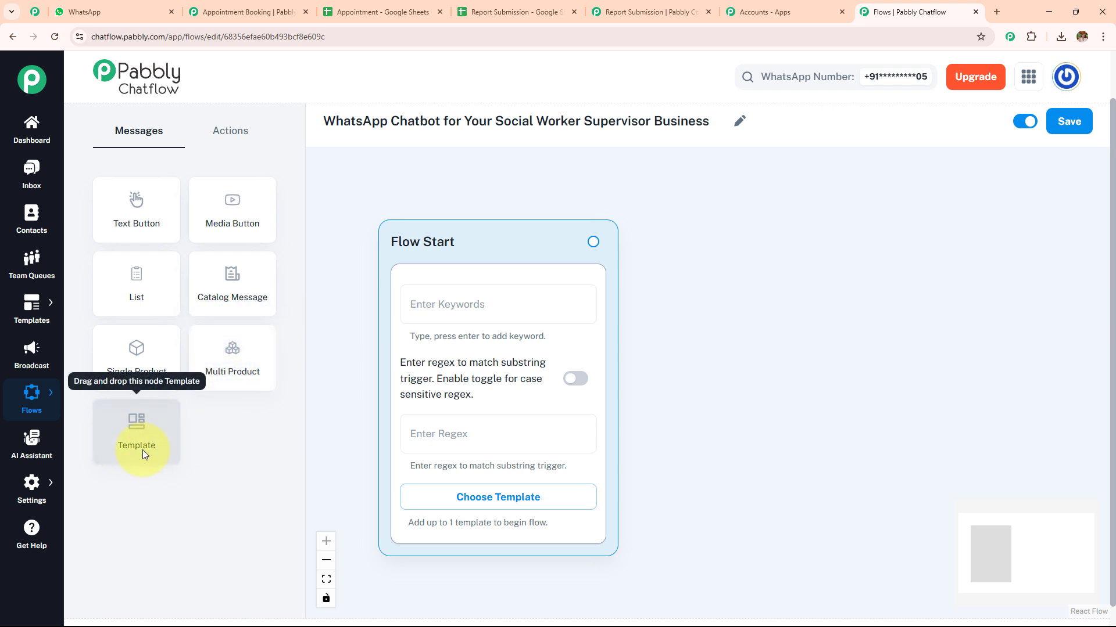
click(231, 129)
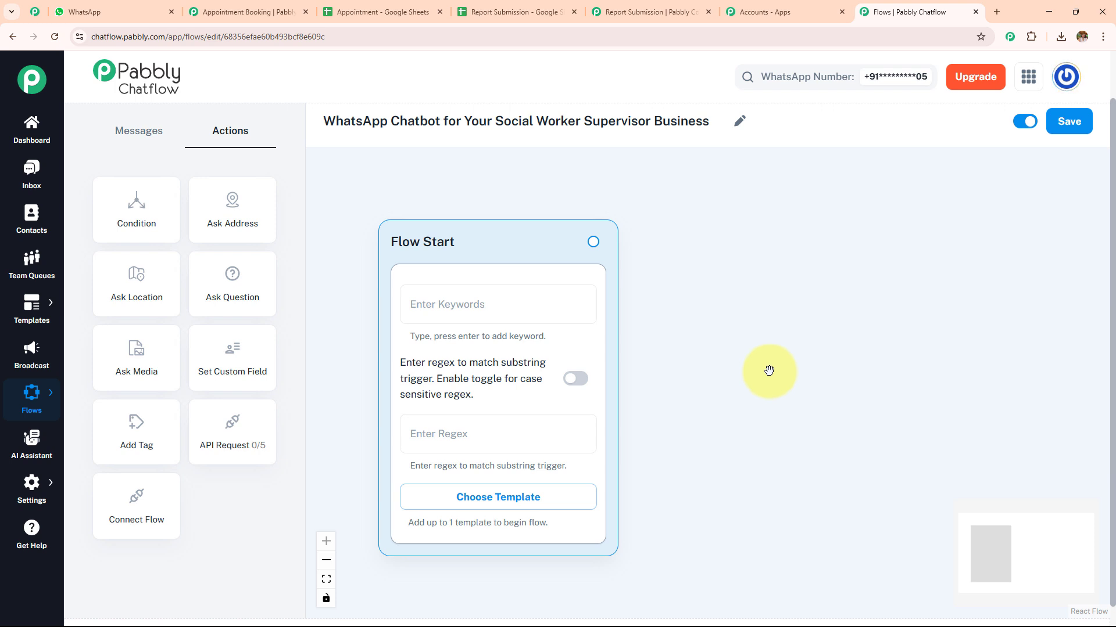
Add the keywords Hello, Hey and Hi to the Flow Start block
click(506, 317)
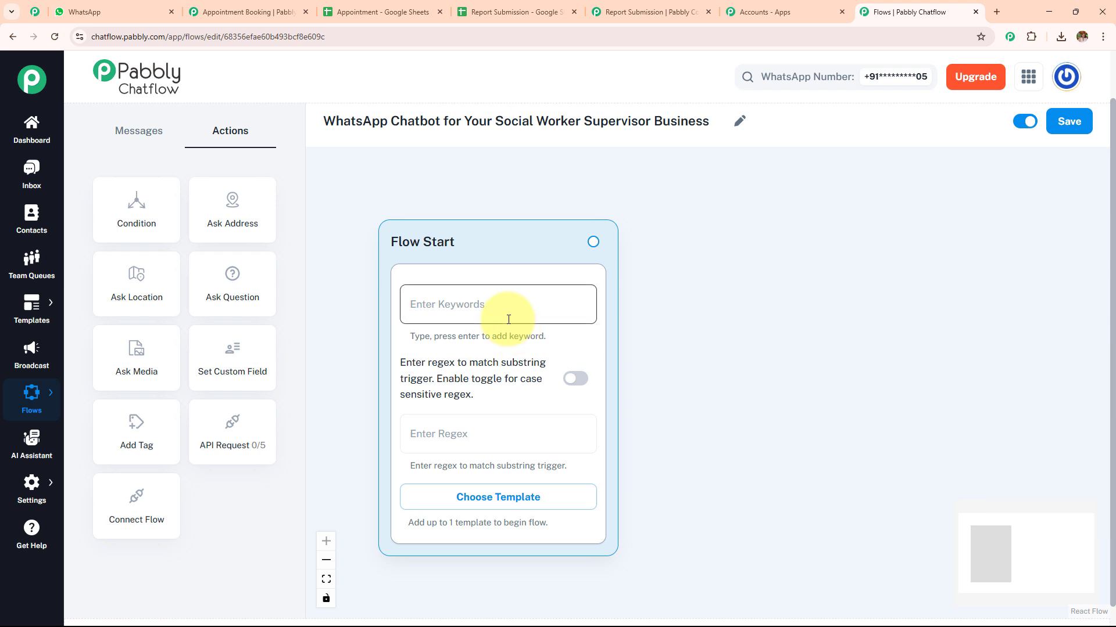
text(Hello')
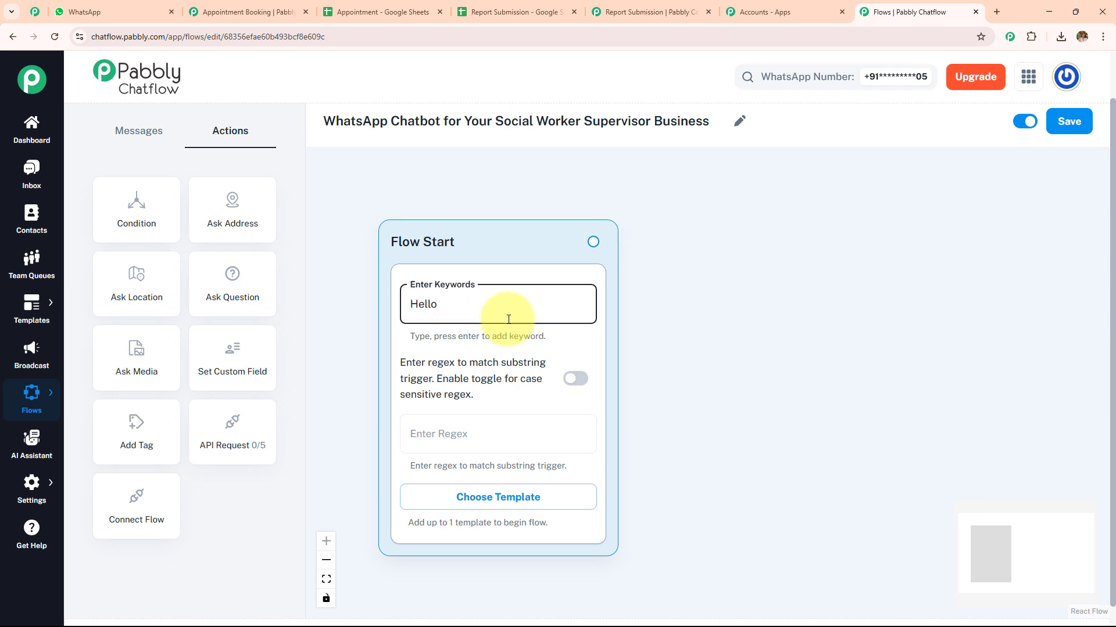
key(Return)
text(Hey)
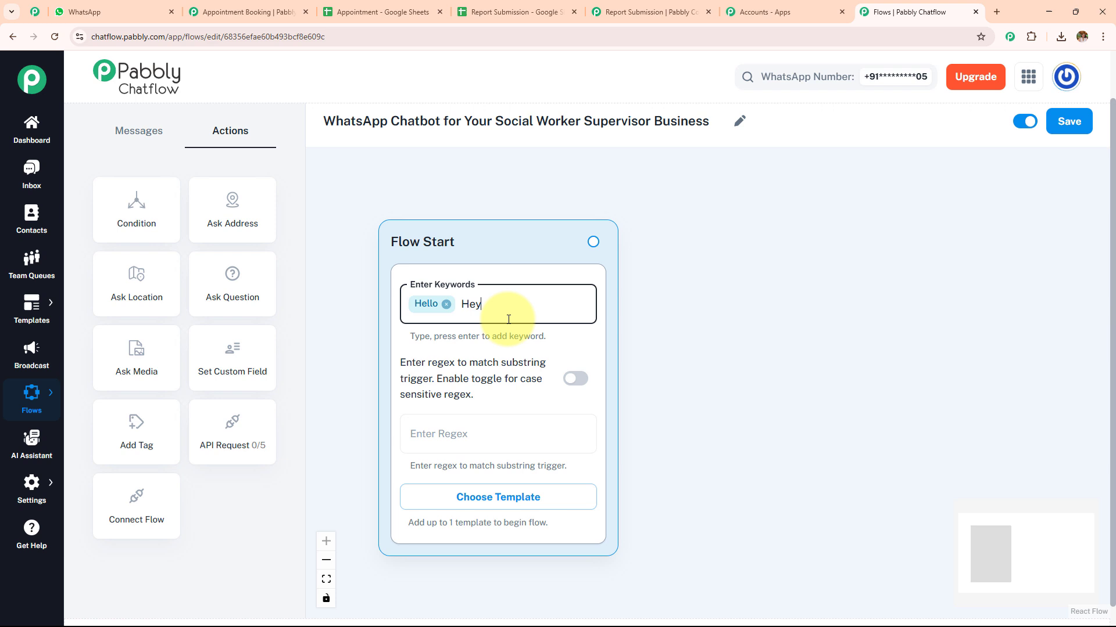
key(Return)
text(Hi)
key(Return)
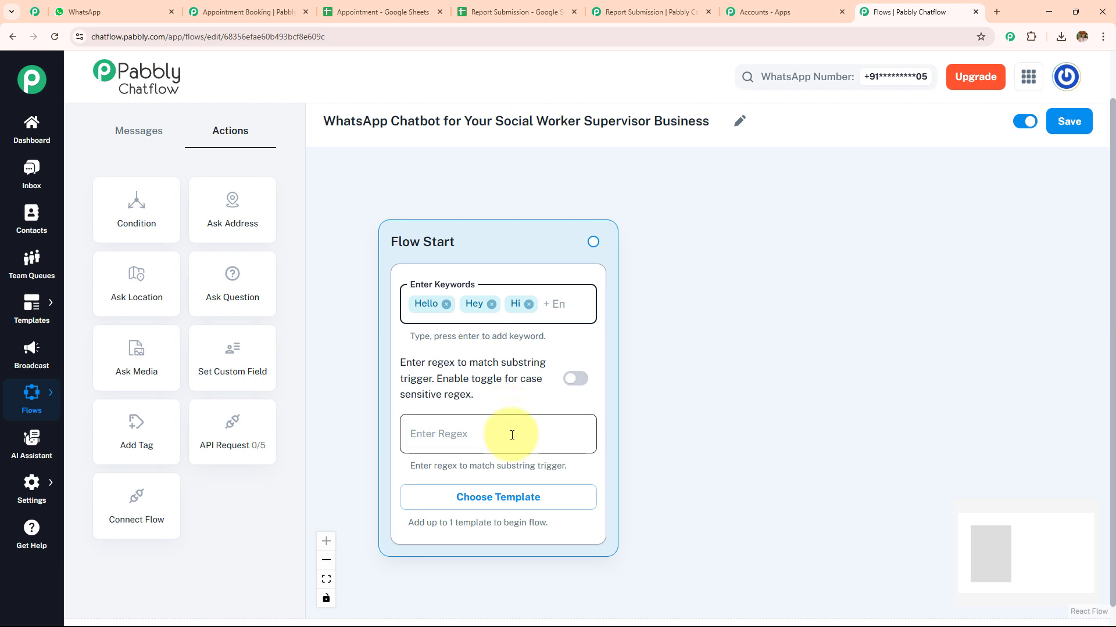
Set the Flow Start regex to [\s\S]+ and remove the keywords Hi, Hey and Hello
click(491, 433)
text([\s\S]+)
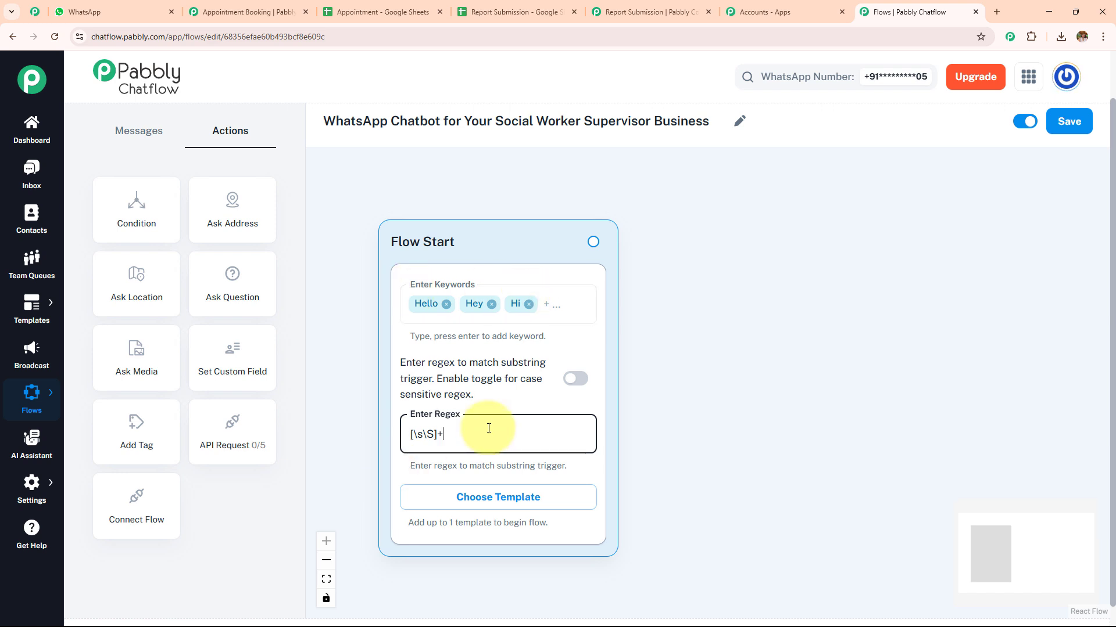
click(528, 304)
click(491, 304)
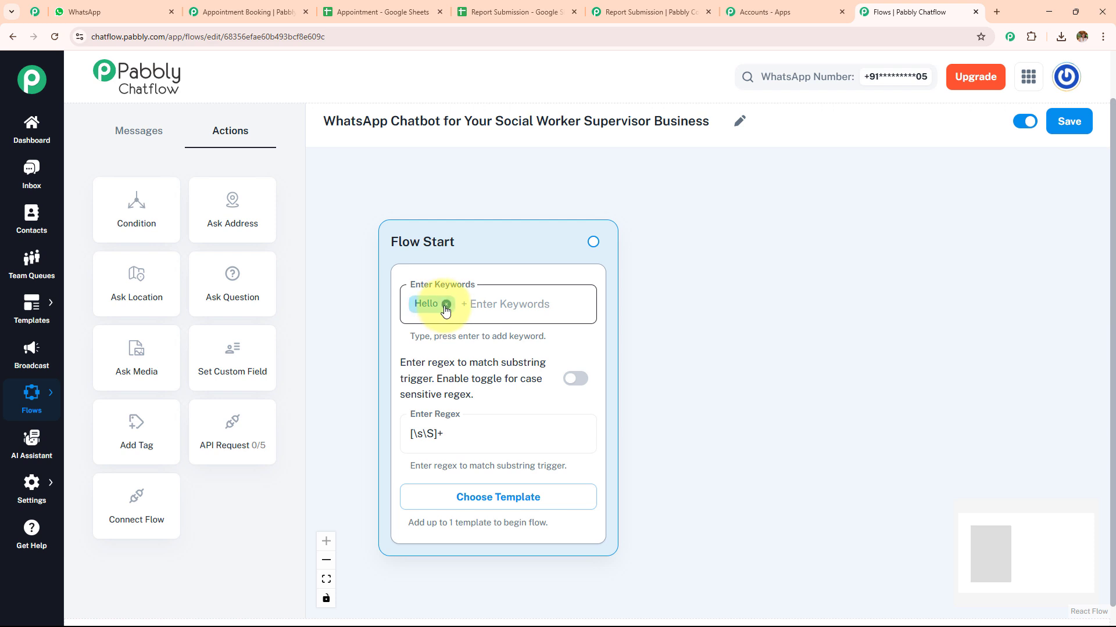
click(445, 304)
drag(683, 414, 671, 395)
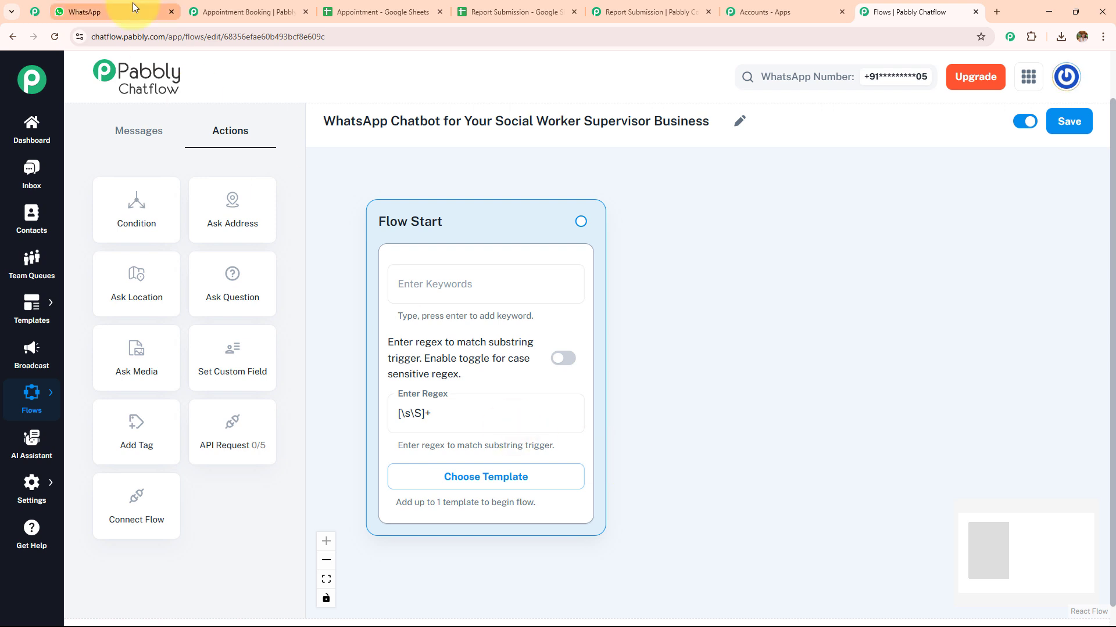
Switch to WhatsApp, copy the bot's welcome message from the Social Service chat, and return to the Pabbly Chatflow flow
click(116, 12)
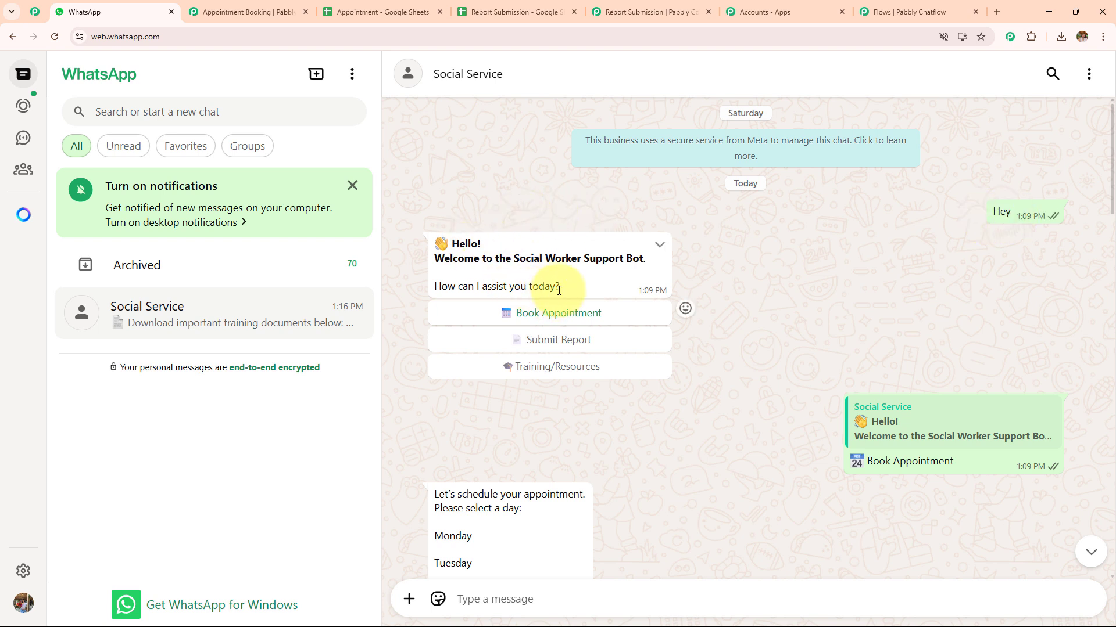
drag(559, 286, 410, 239)
key(ctrl+c)
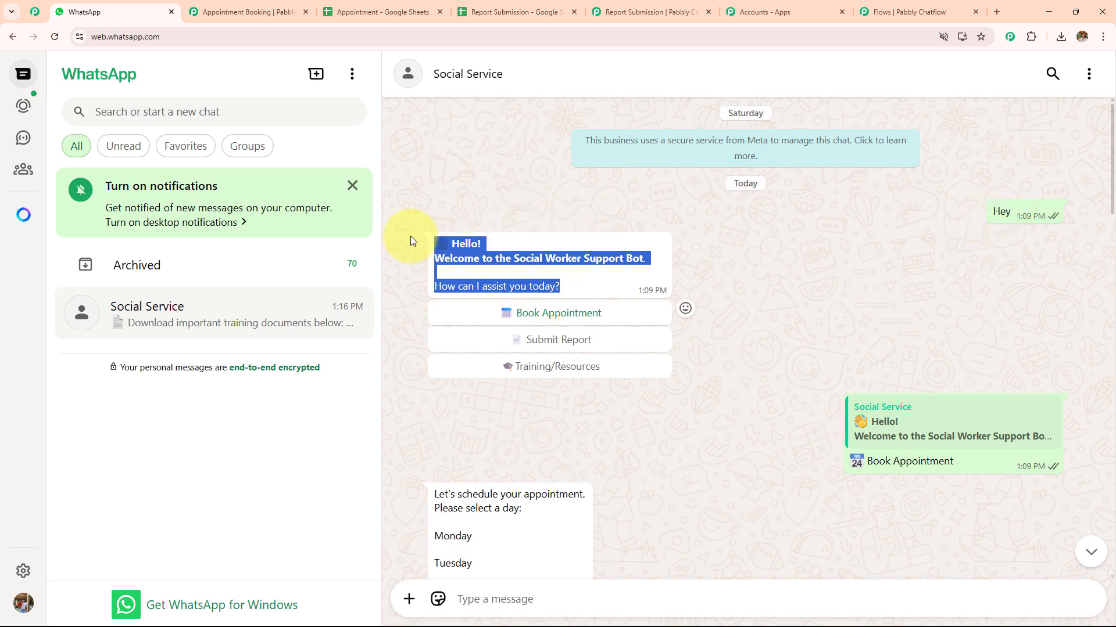
click(867, 10)
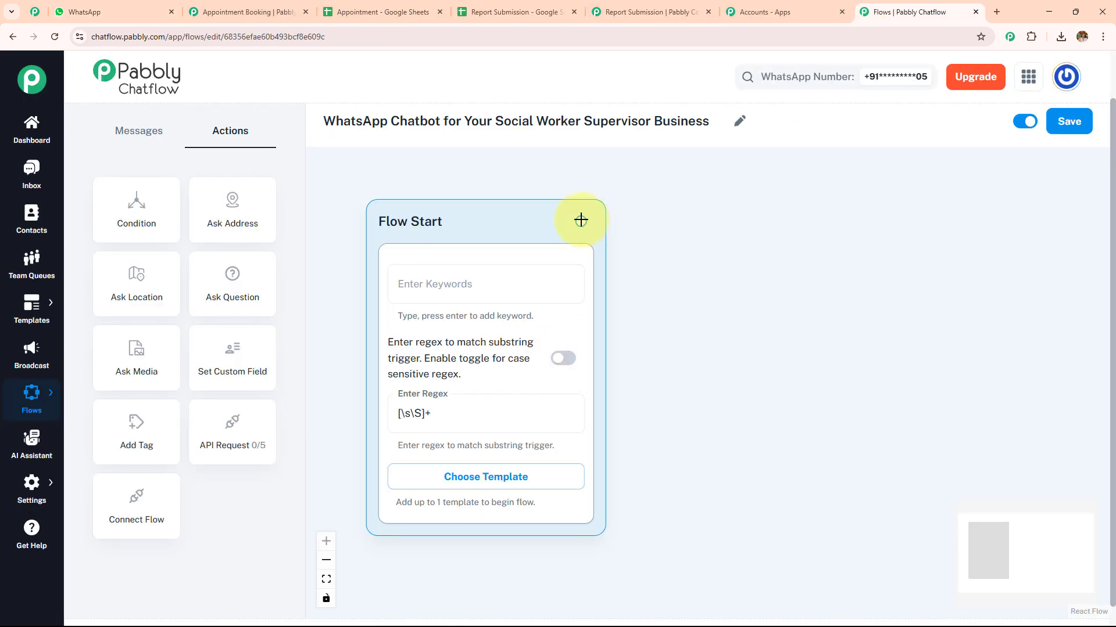
Connect a new Text + Button message to Flow Start and paste the copied Social Worker Support Bot welcome text into it
drag(581, 220, 753, 231)
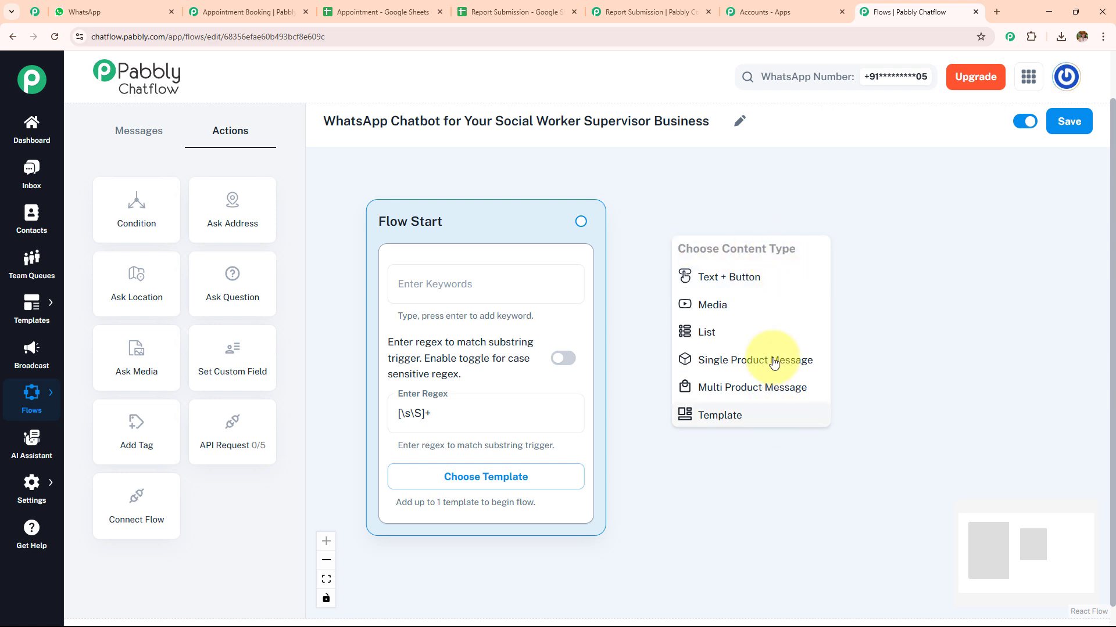
click(748, 278)
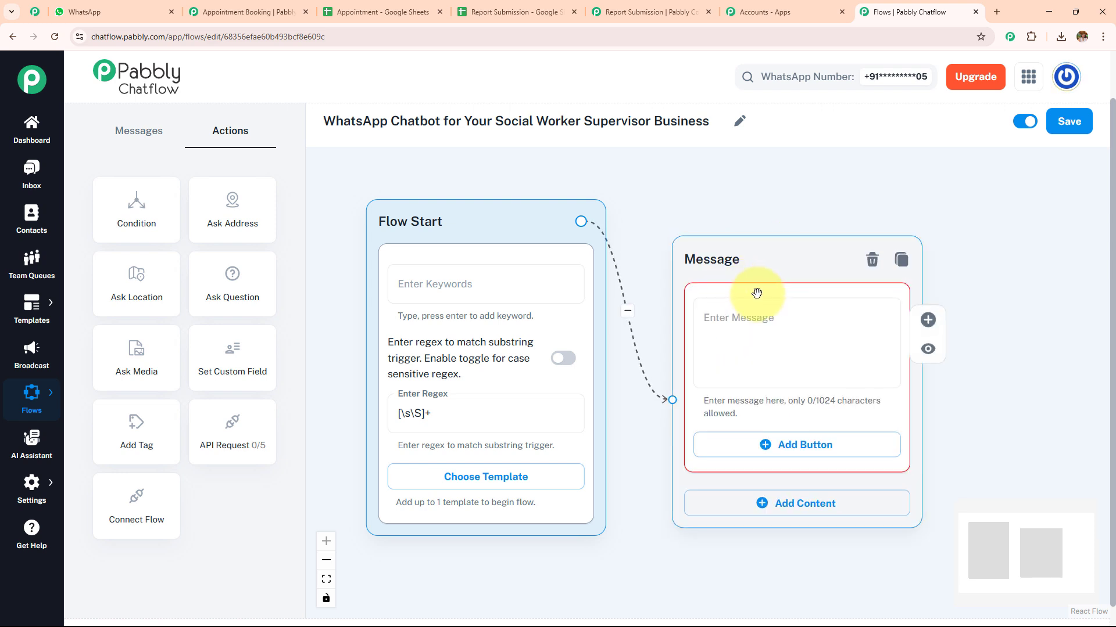
click(750, 332)
key(ctrl+v)
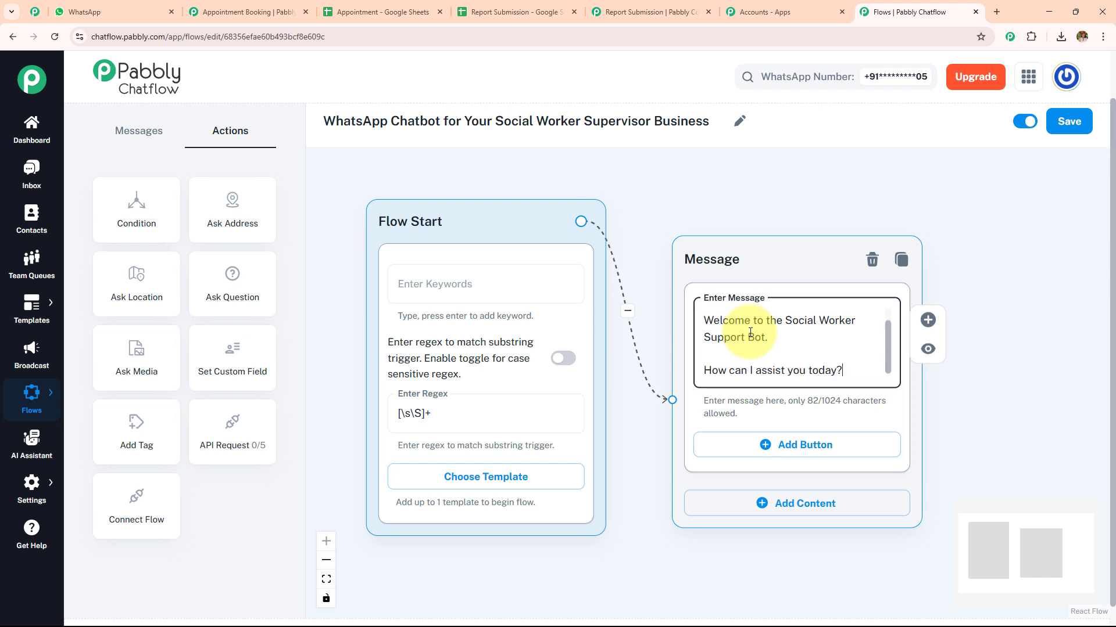
drag(888, 328, 888, 311)
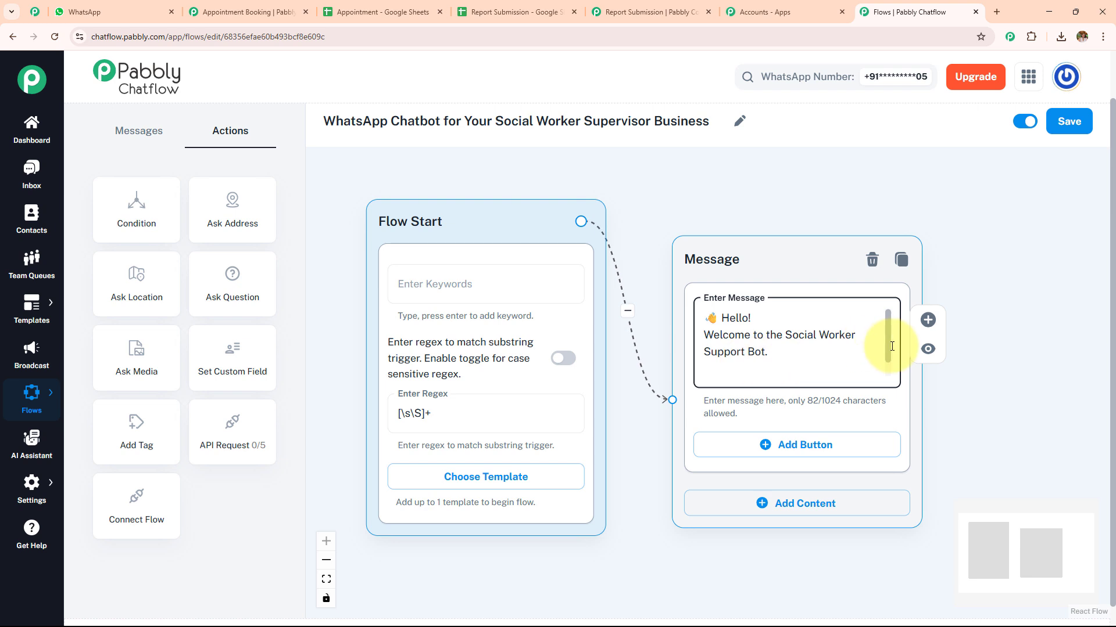
scroll(889, 334, down, 2)
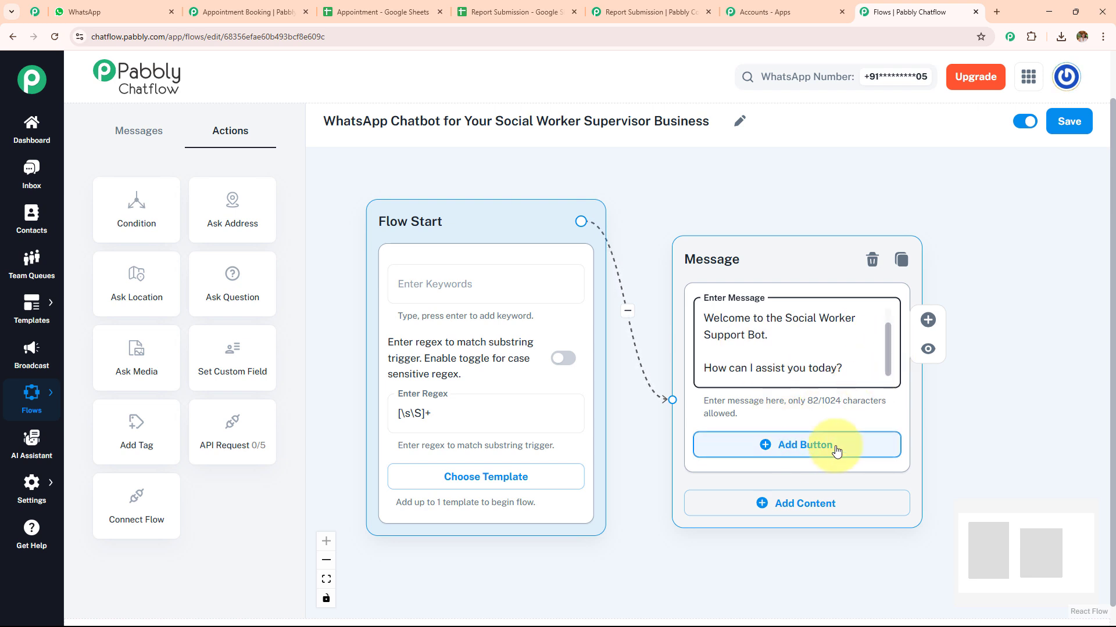
Add three buttons to the welcome message
drag(937, 391, 807, 286)
click(688, 338)
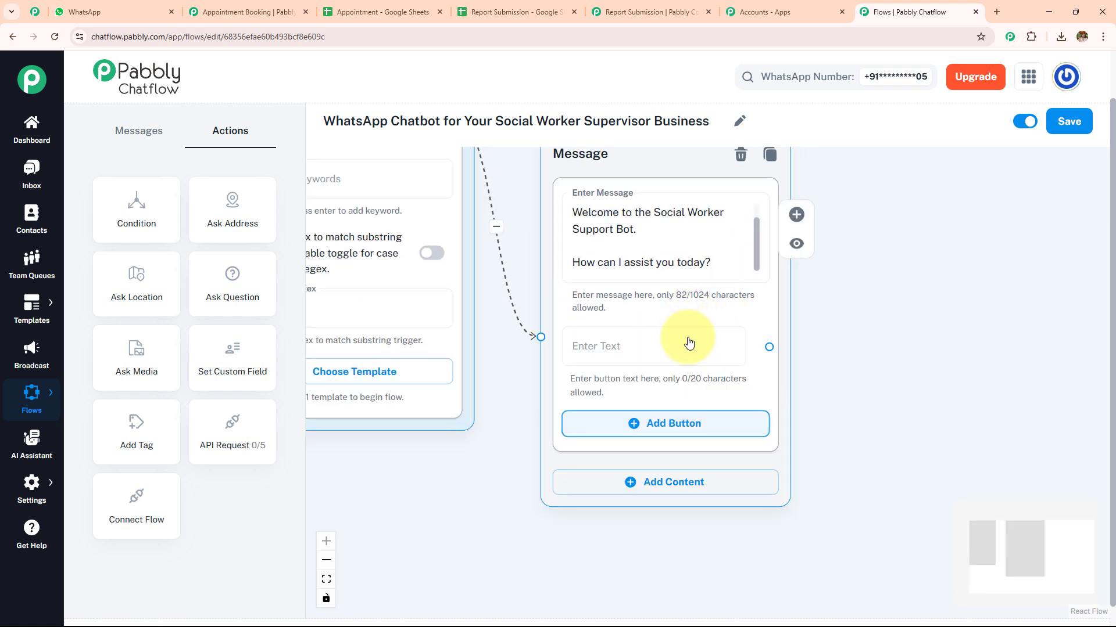
click(688, 434)
click(677, 508)
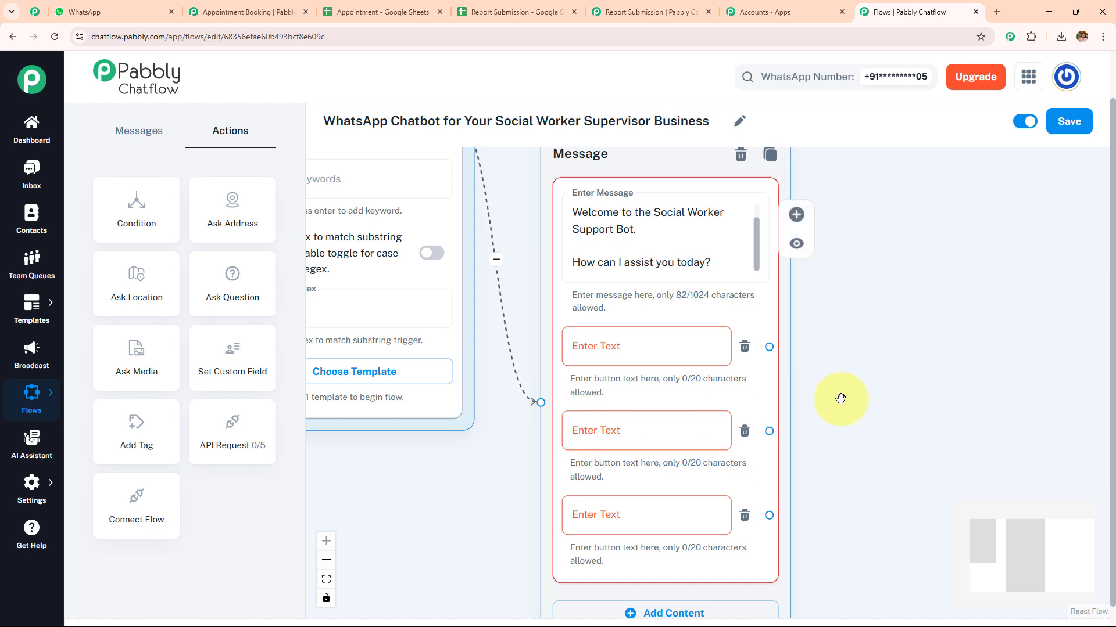
scroll(841, 398, down, 3)
drag(881, 461, 779, 291)
click(704, 336)
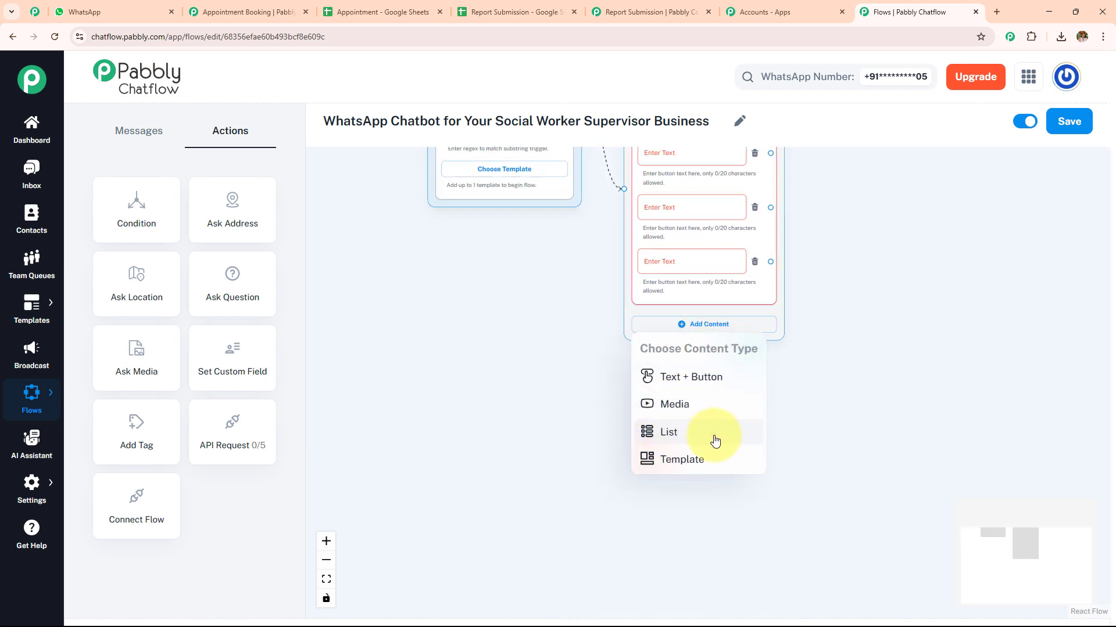
click(668, 431)
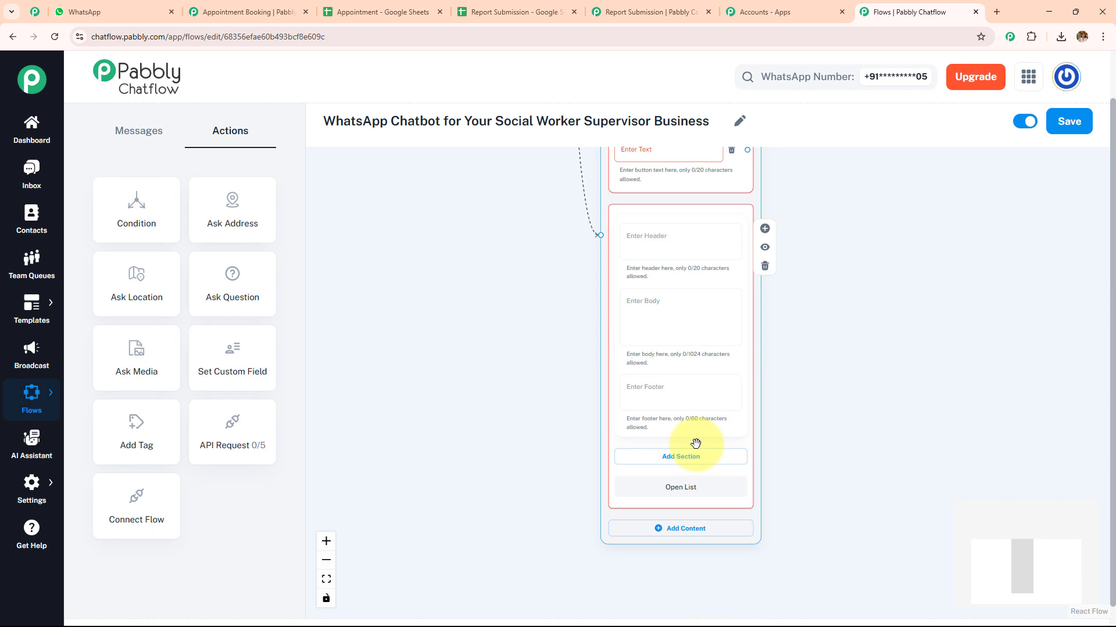
click(765, 266)
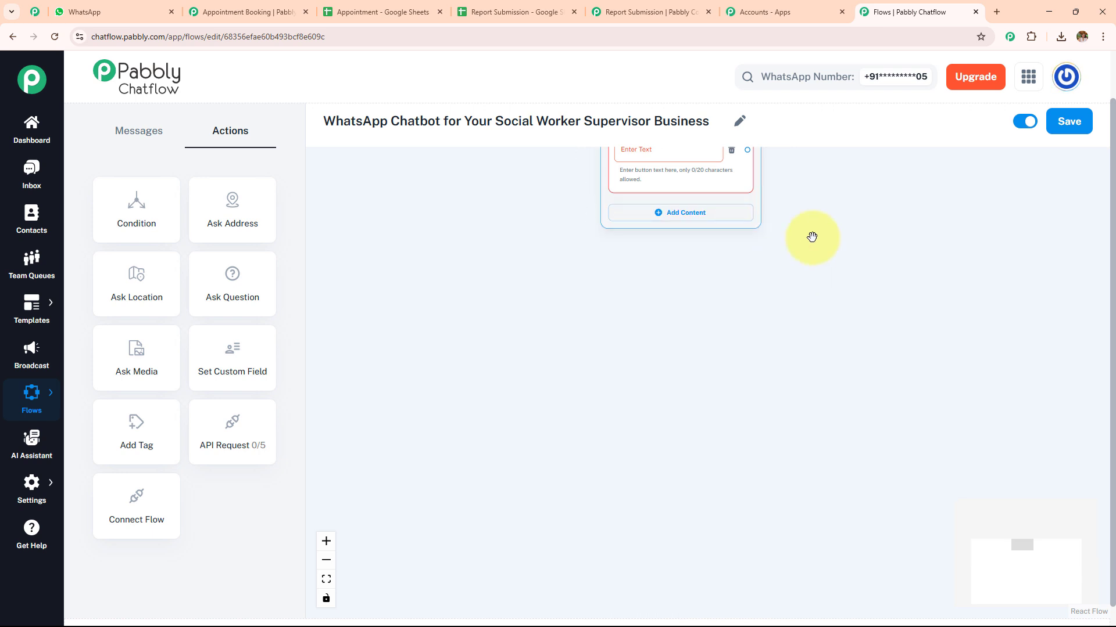
Label the welcome message's three buttons Book Appointment, Submit Report and Training/Resources, each with its matching emoji
drag(812, 238, 691, 541)
scroll(701, 440, up, 4)
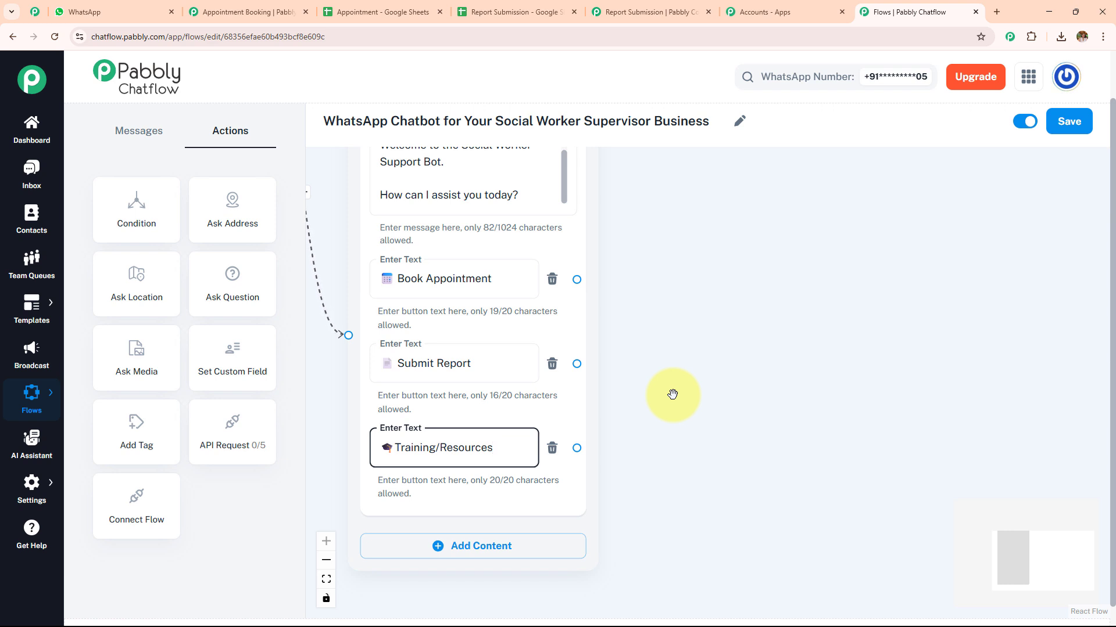
scroll(673, 395, down, 3)
drag(672, 365, 594, 391)
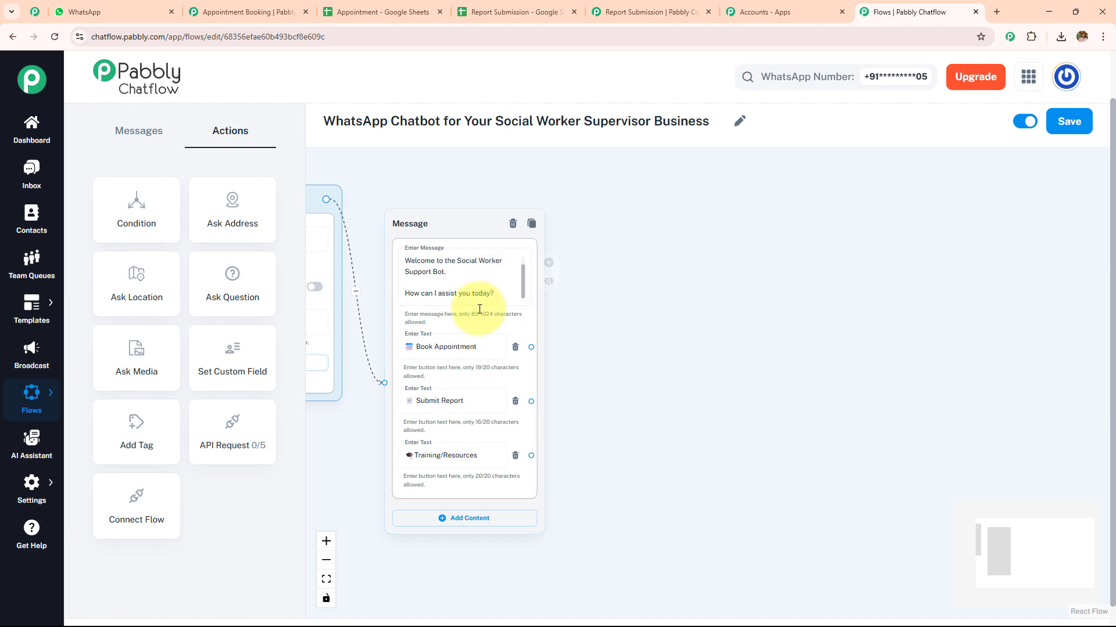
Switch to WhatsApp, review the appointment booking conversation from day selection to booking confirmation, and return to the Pabbly Chatflow flow
click(123, 12)
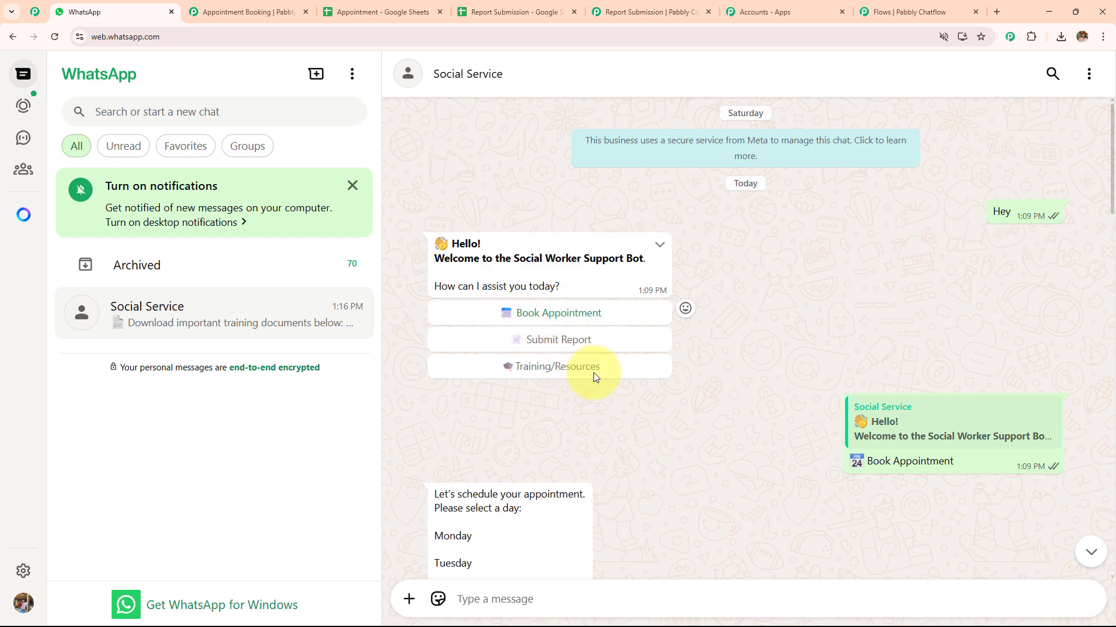
scroll(909, 361, down, 2)
scroll(705, 384, down, 3)
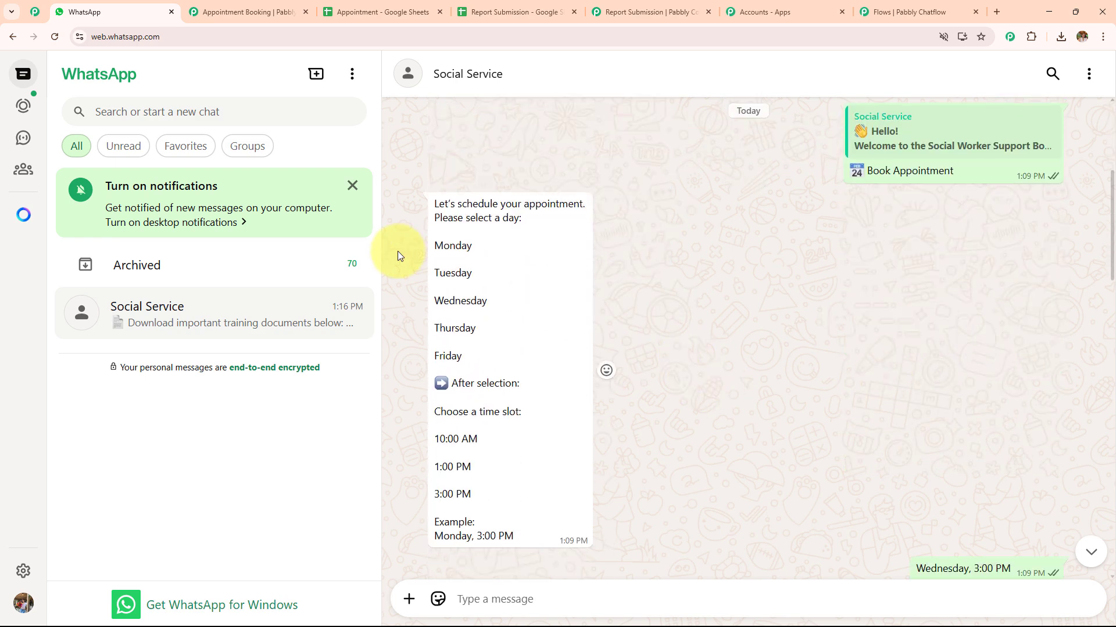
scroll(877, 378, down, 3)
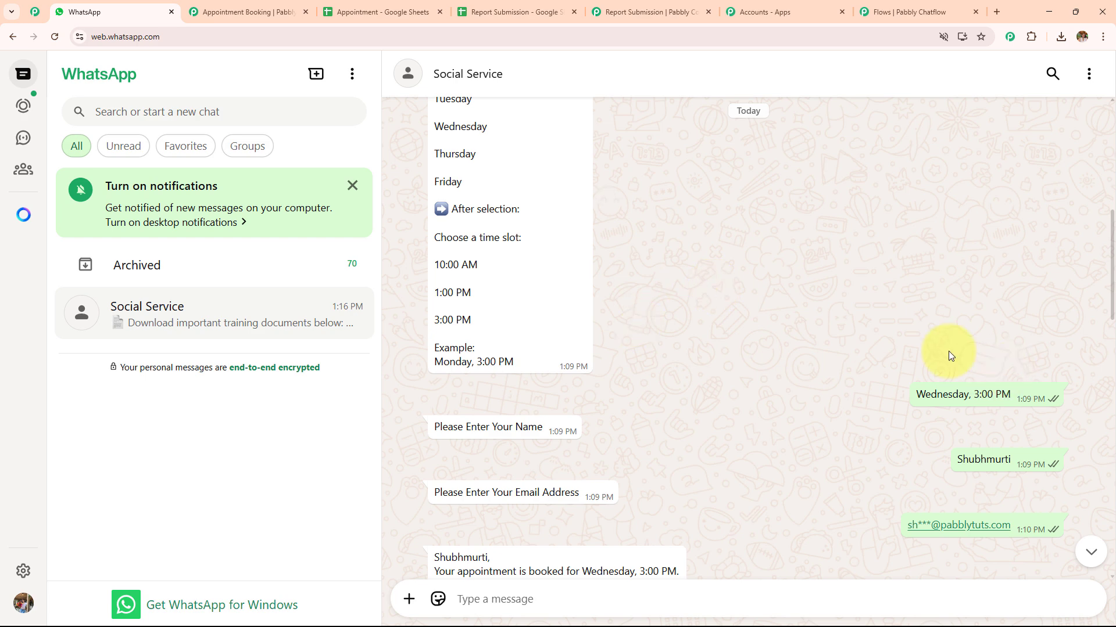
scroll(631, 396, down, 2)
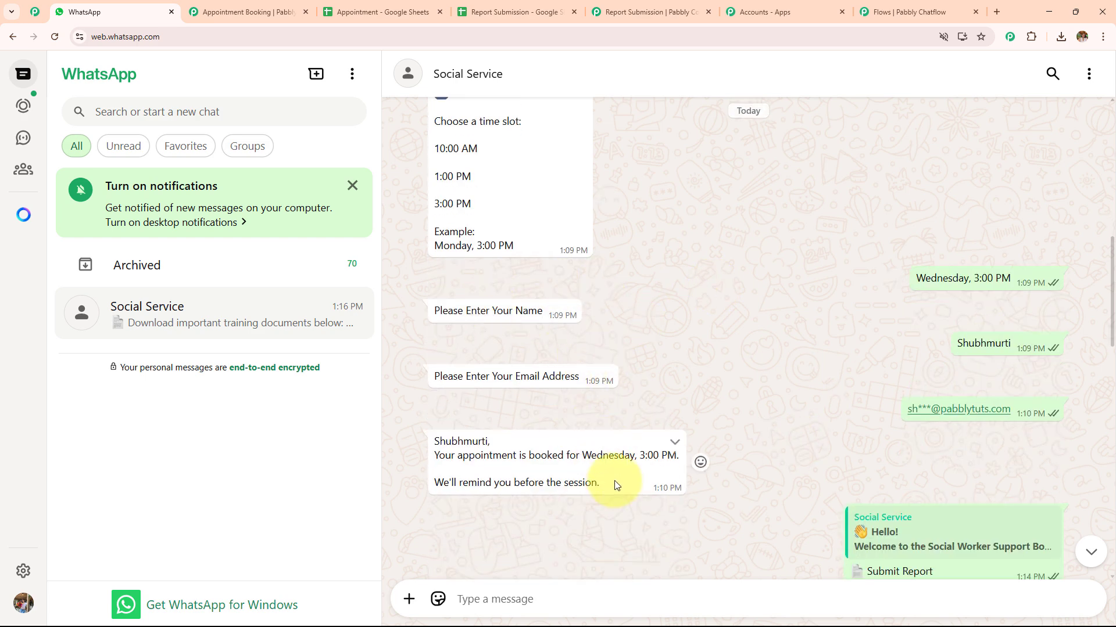
click(924, 10)
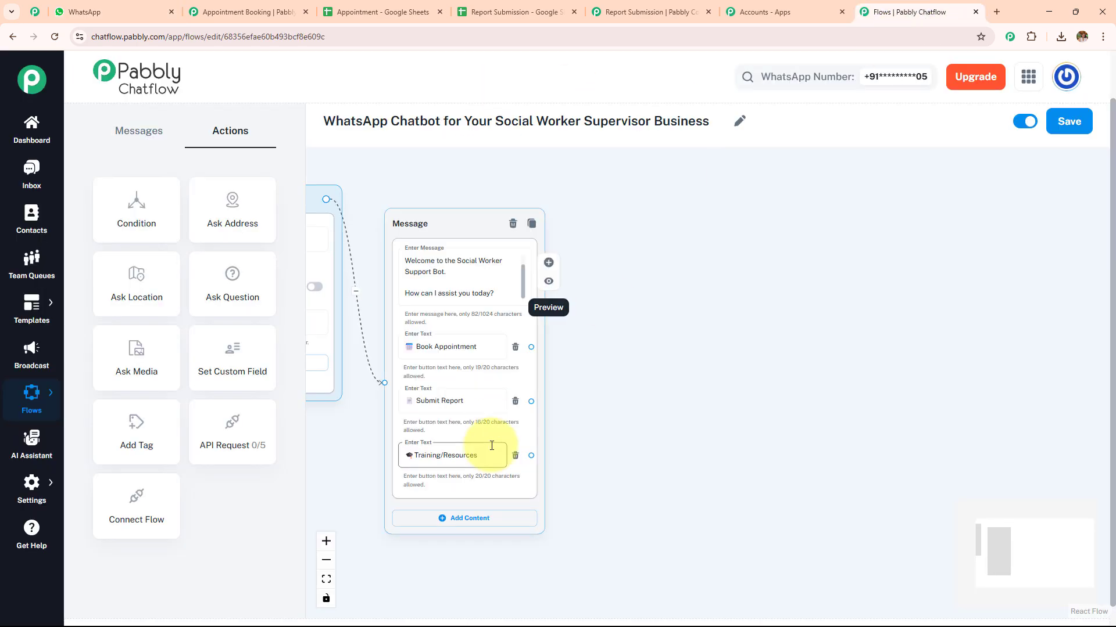
Switch to WhatsApp and examine the Book Appointment chat, including the day and time prompt, name and email questions, and booking confirmation
key(ctrl+2)
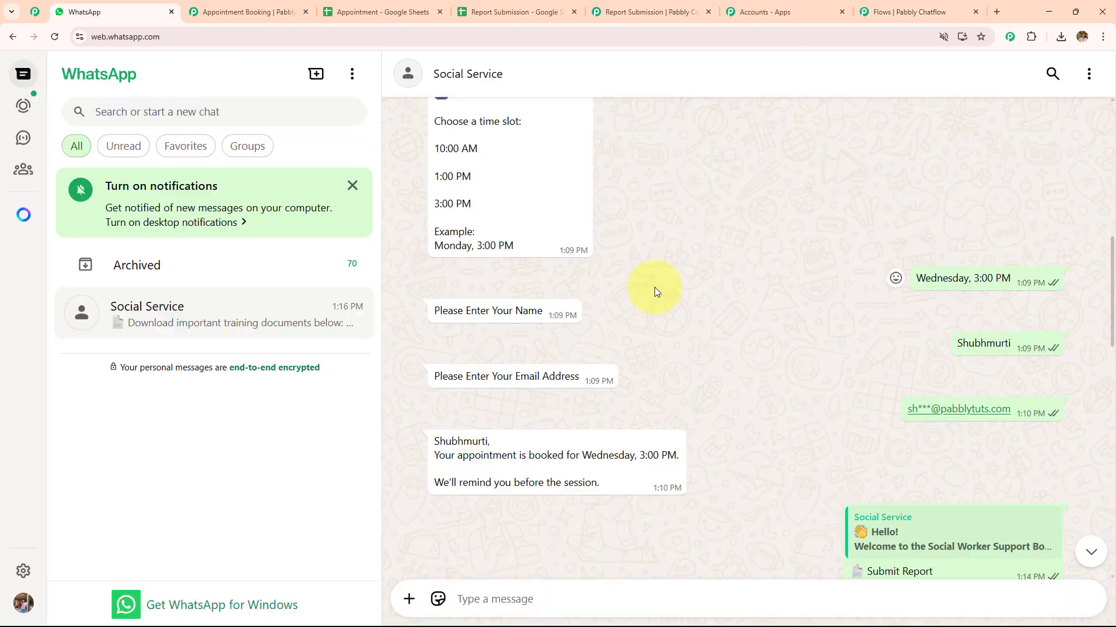
scroll(654, 287, up, 8)
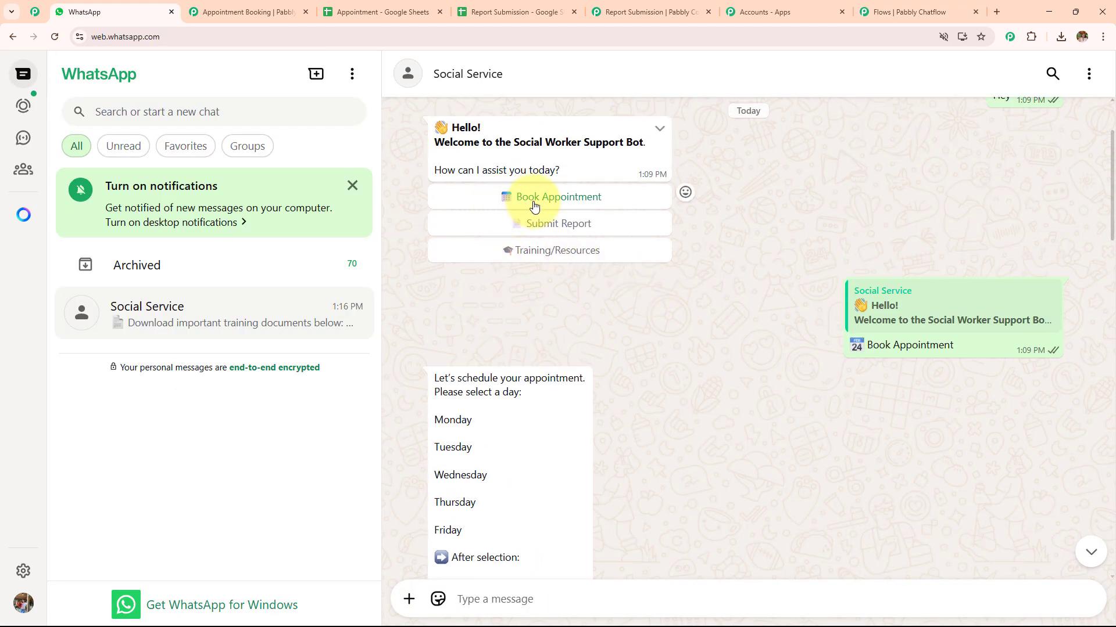
scroll(568, 374, down, 3)
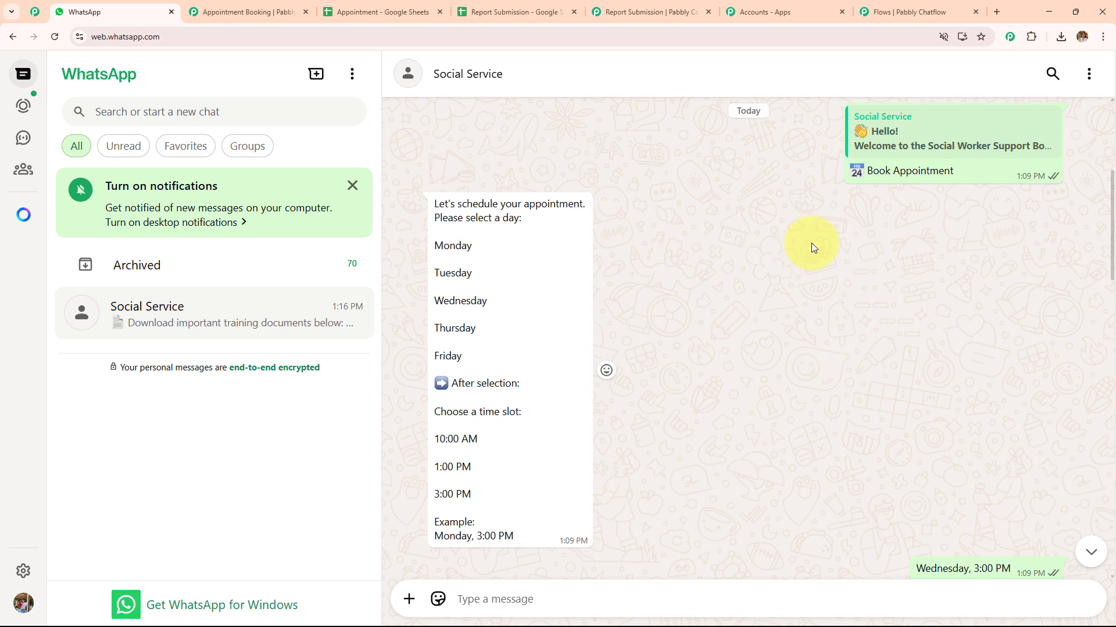
scroll(525, 312, down, 3)
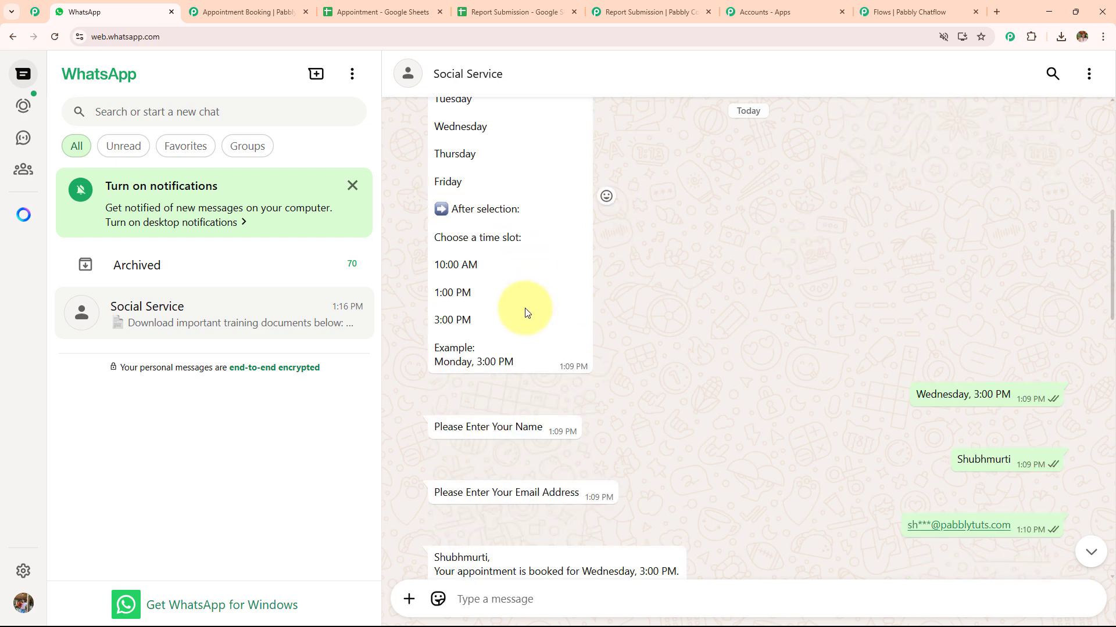
scroll(524, 312, down, 3)
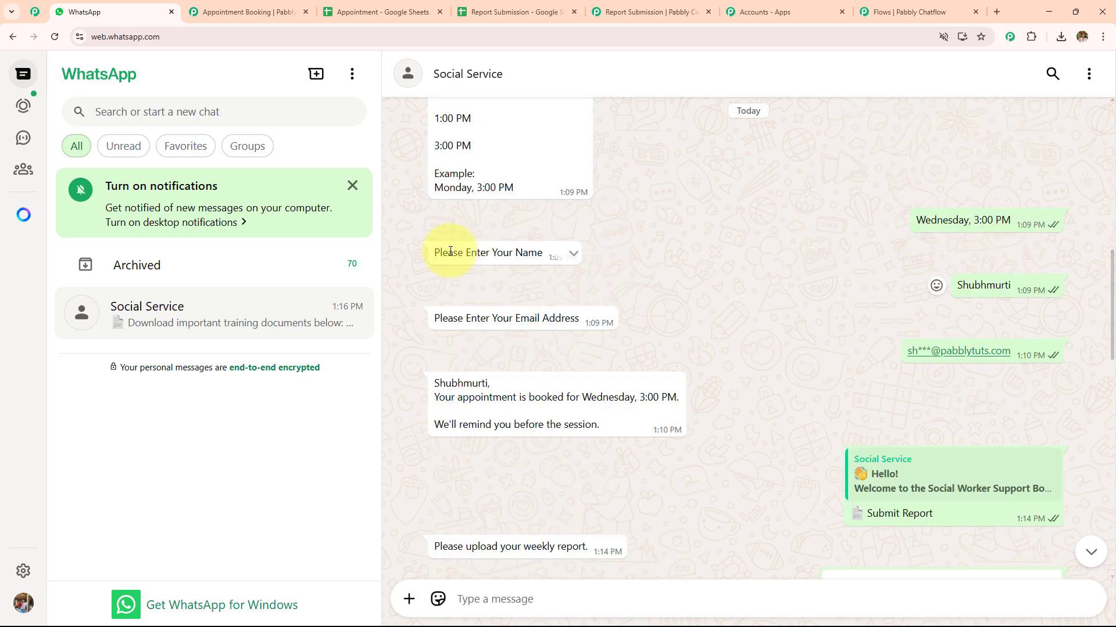
scroll(619, 340, down, 2)
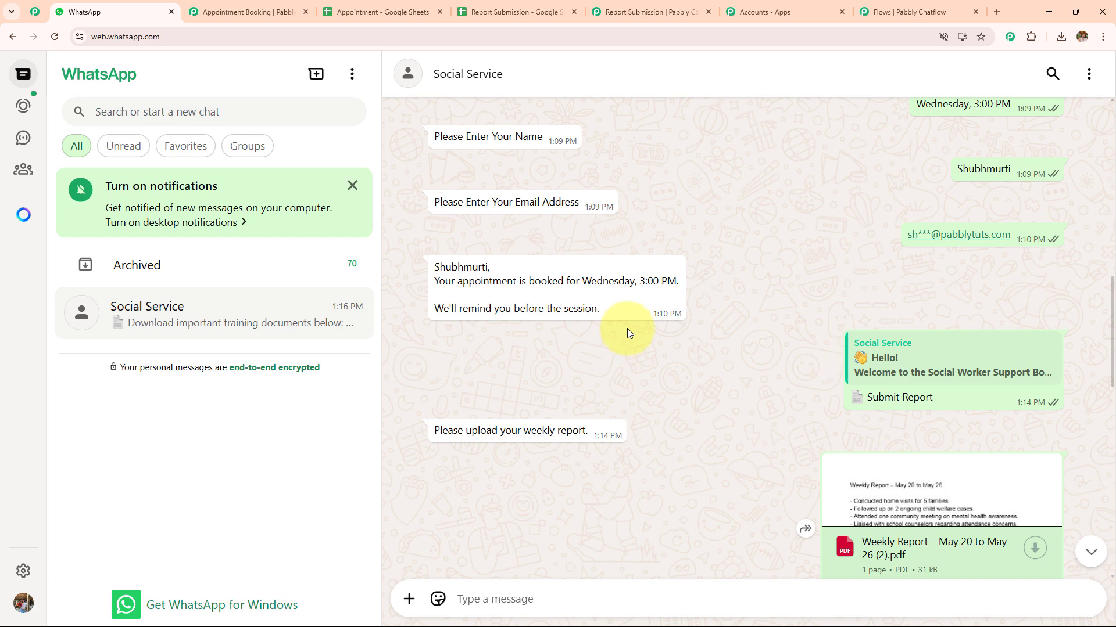
scroll(626, 329, up, 2)
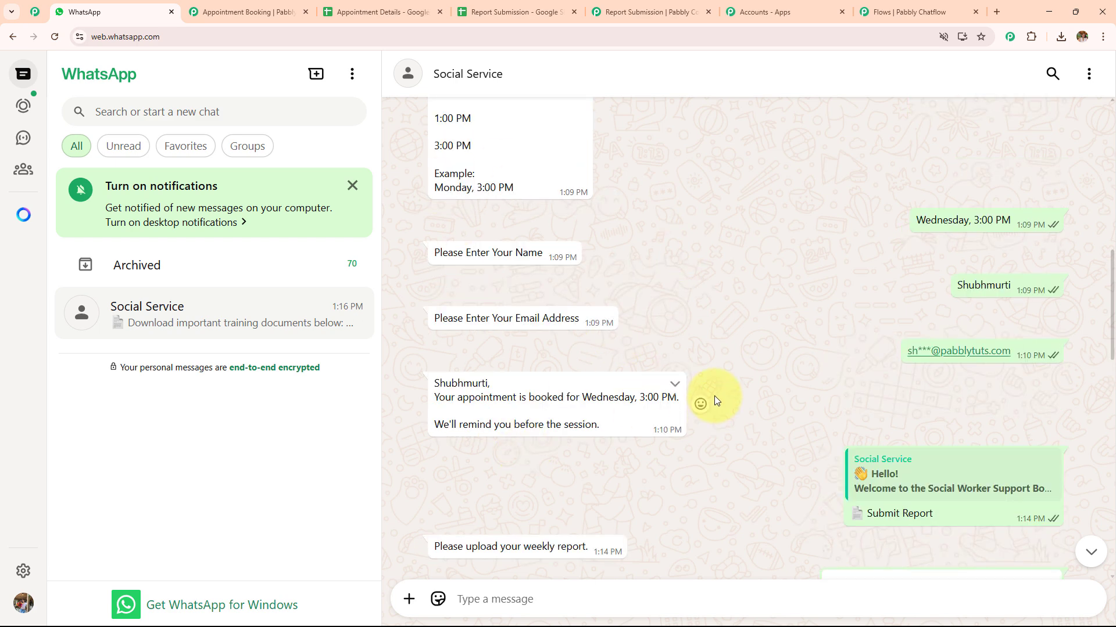
scroll(713, 396, up, 5)
scroll(713, 396, down, 5)
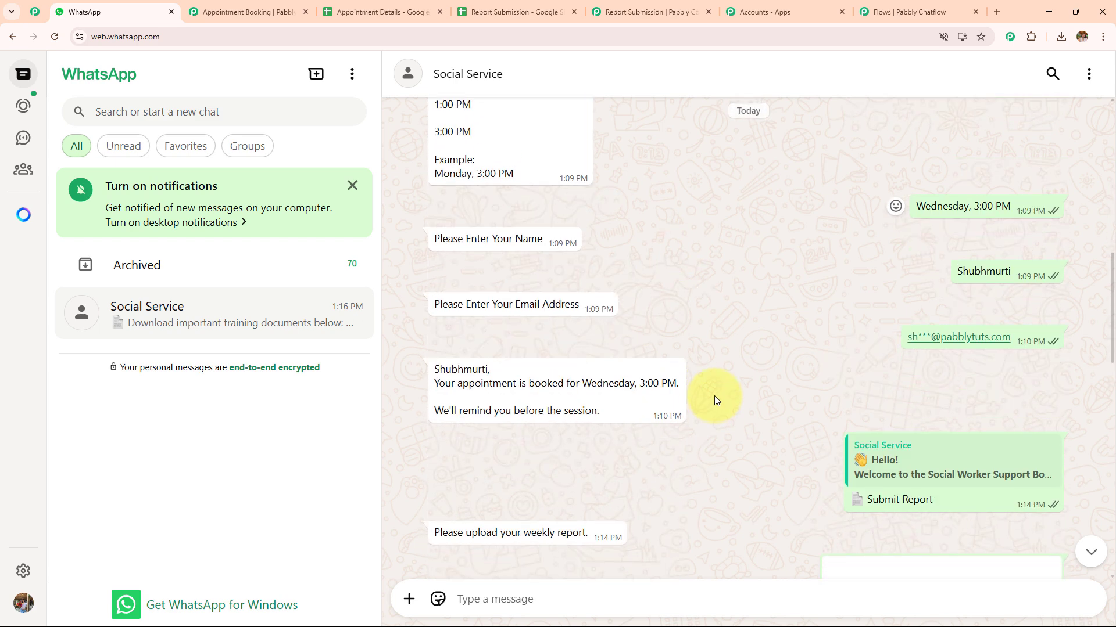
scroll(713, 396, down, 3)
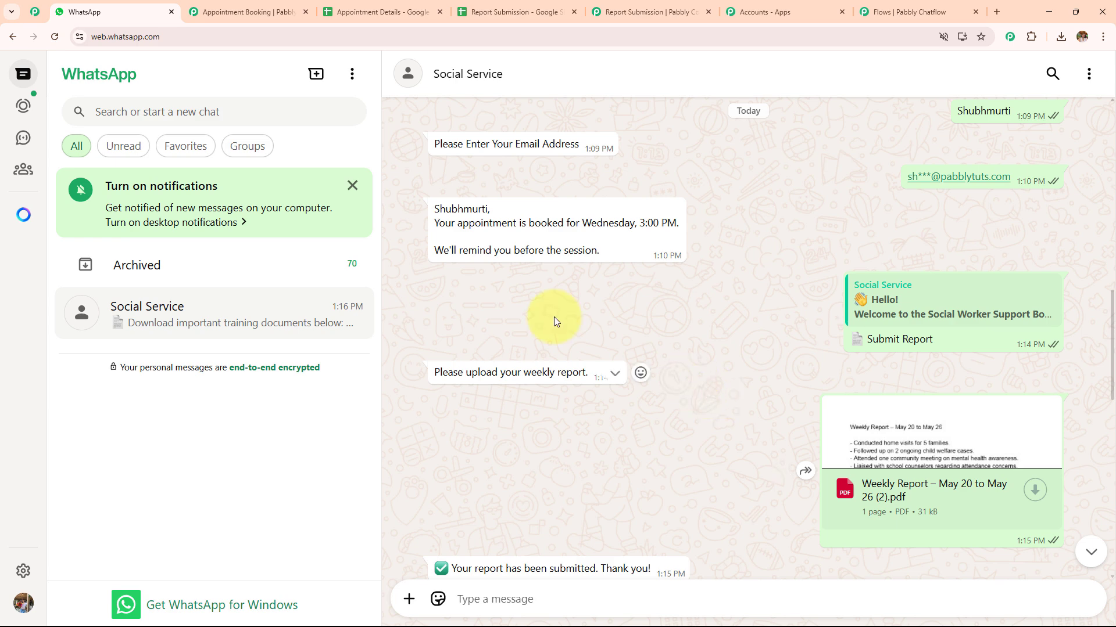
Check the Appointment Details sheet for the Name, Email and Appointment entries, and return to the Pabbly Chatflow flow
click(378, 12)
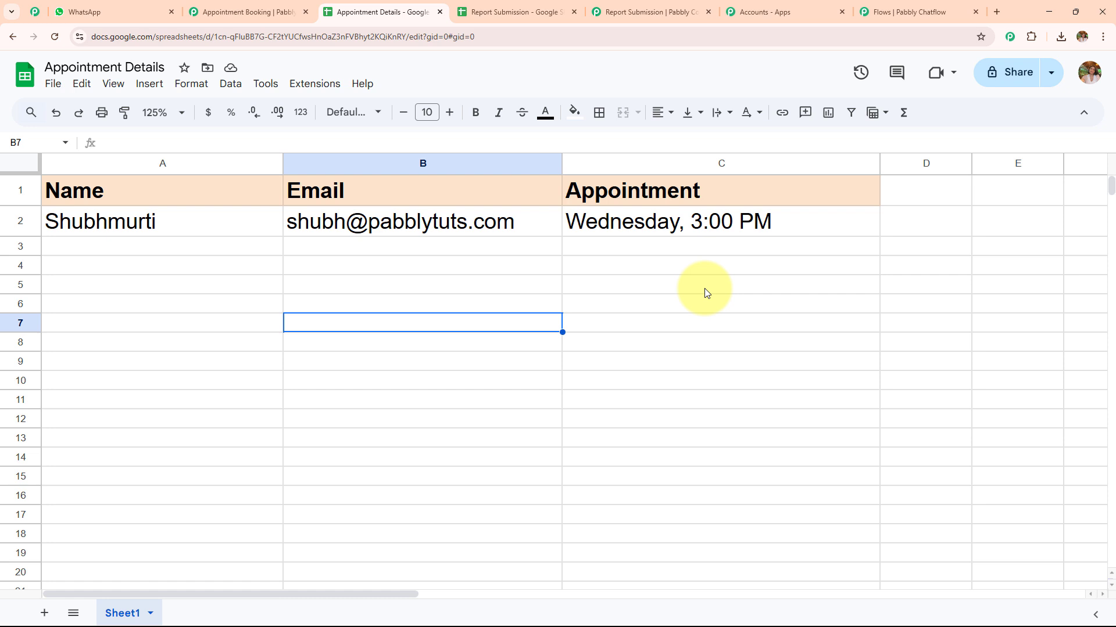
click(924, 12)
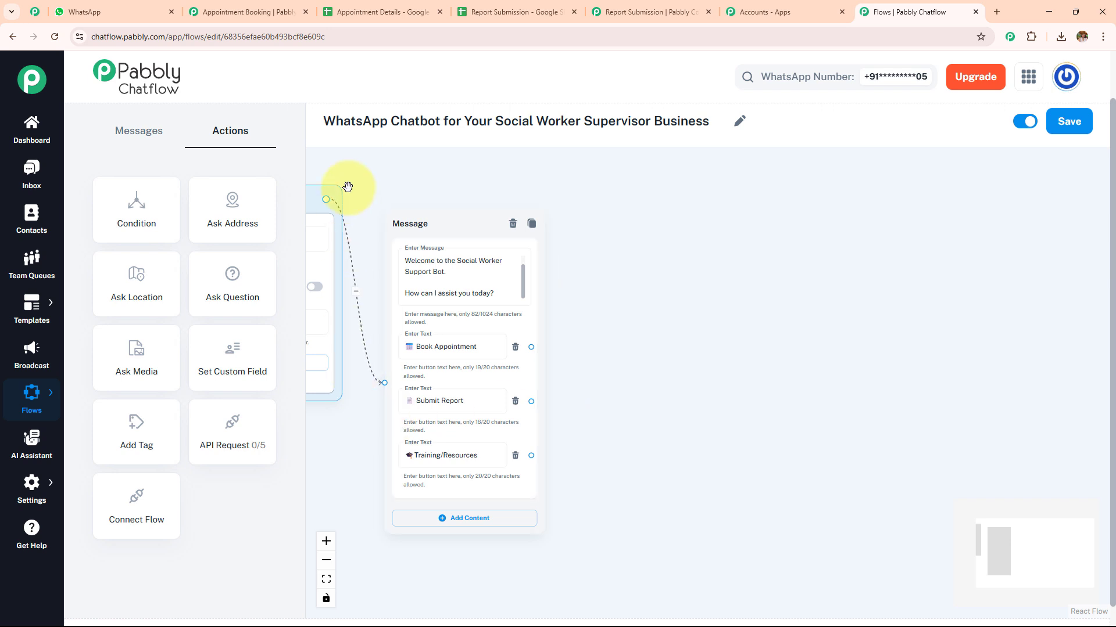
click(380, 11)
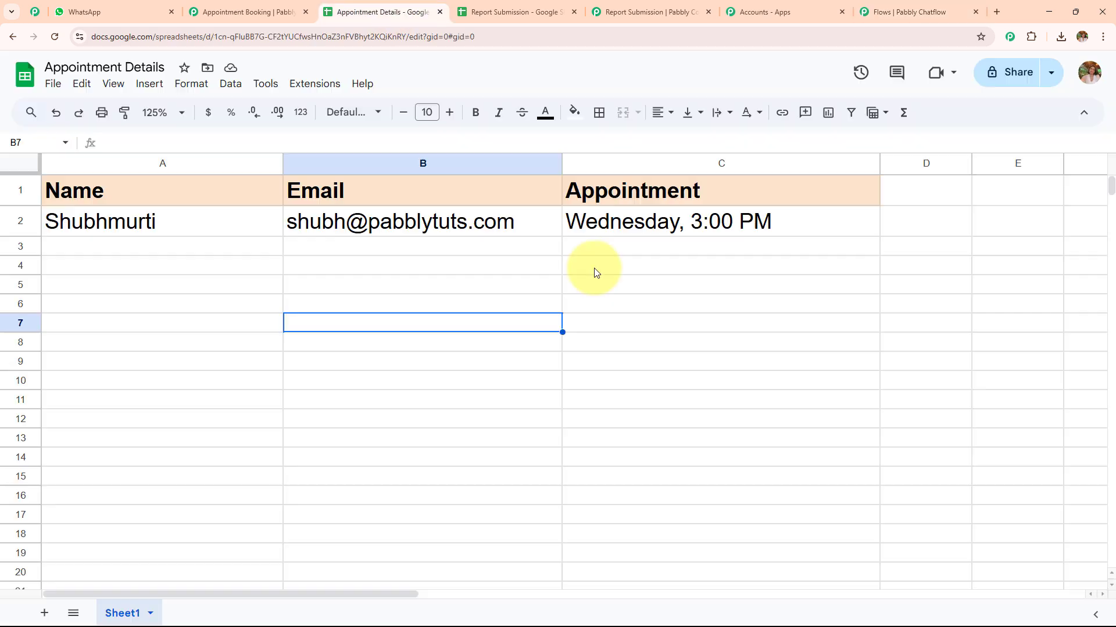
click(960, 5)
Follow the Book Appointment branch of the completed flow to the appointment scheduling question
scroll(671, 414, up, 3)
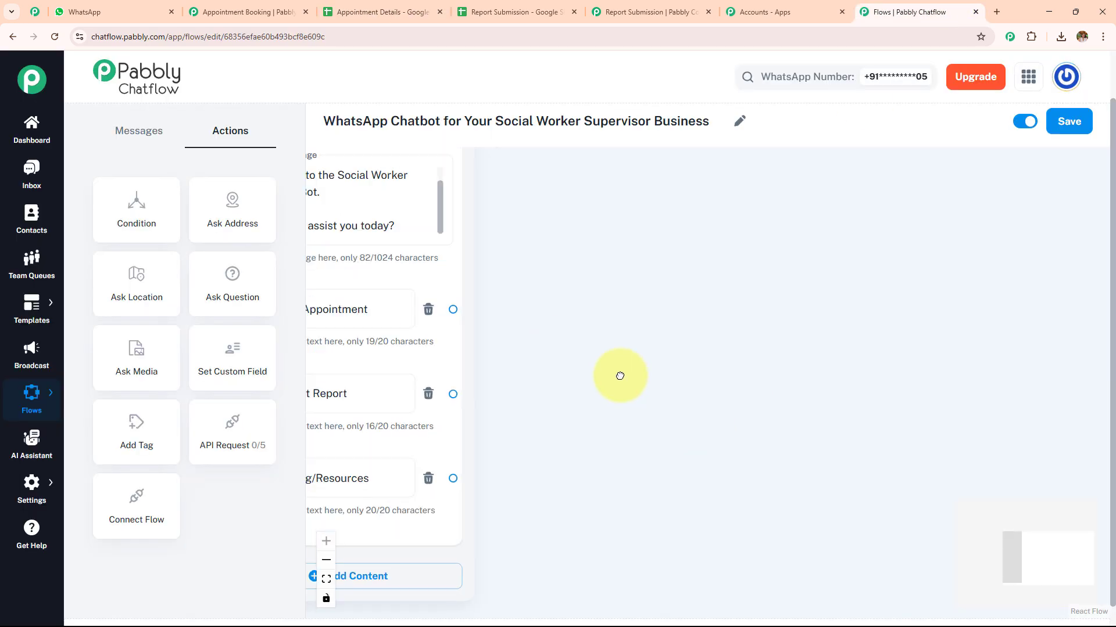
drag(620, 376, 687, 398)
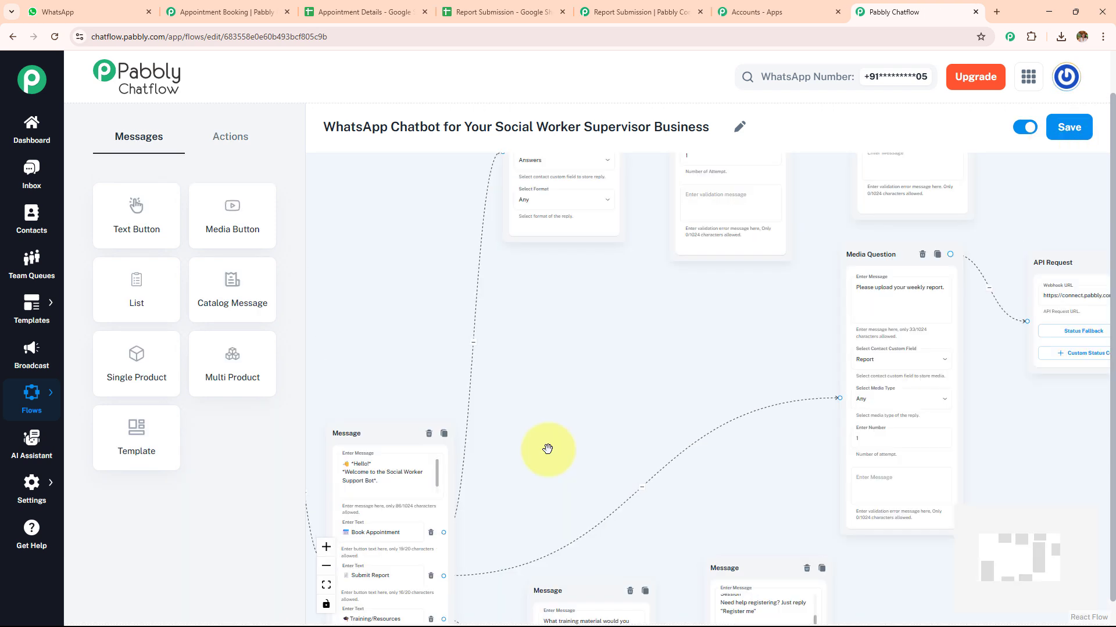
scroll(548, 448, up, 3)
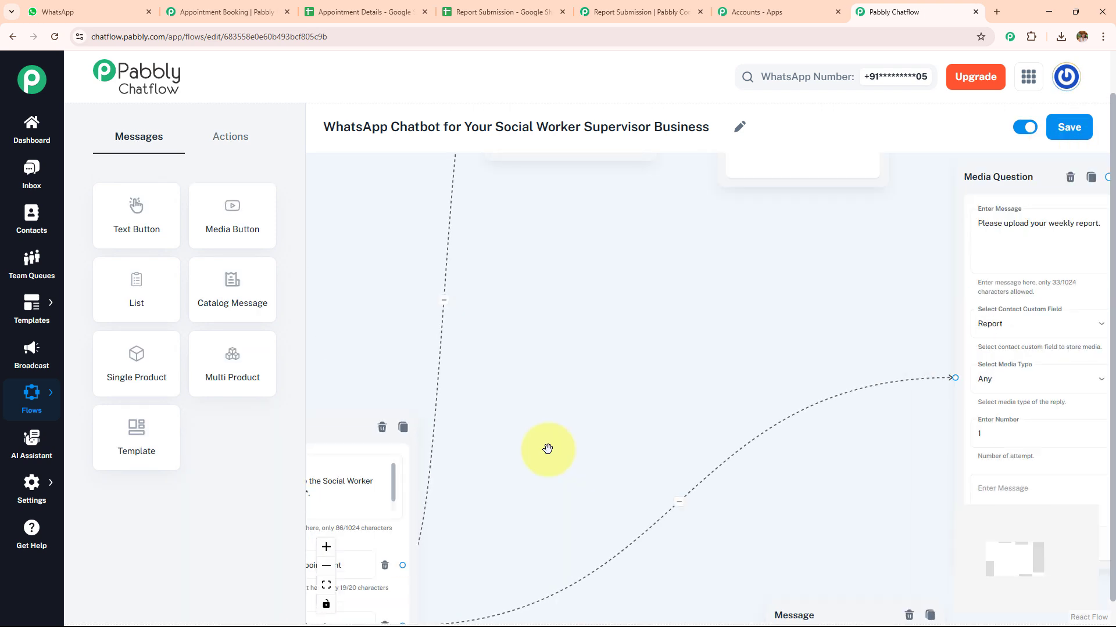
drag(553, 327, 620, 289)
scroll(541, 528, down, 3)
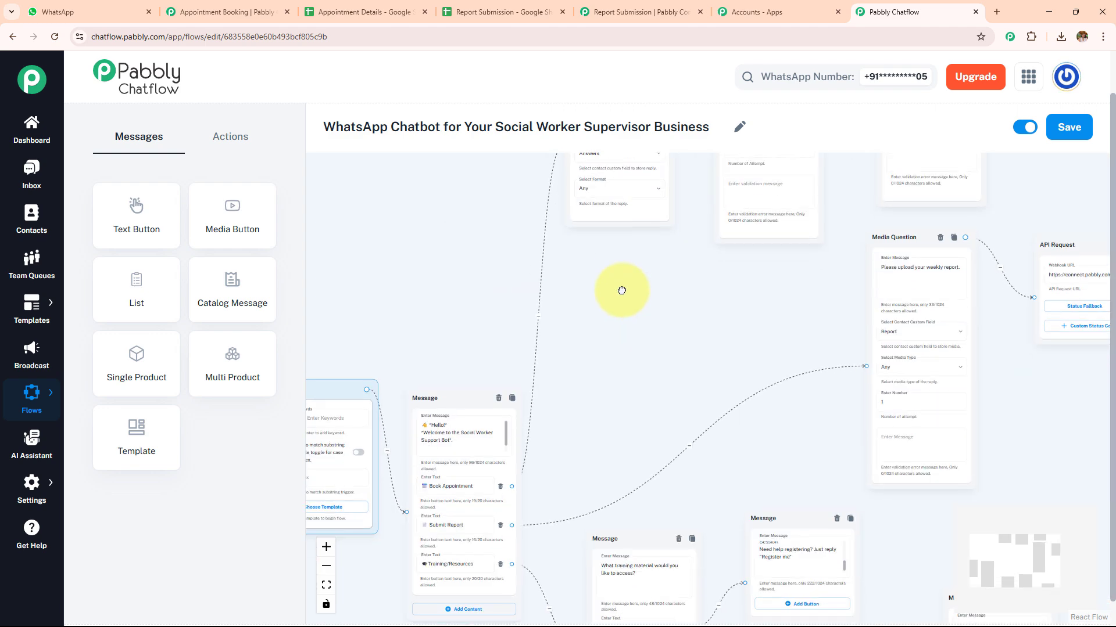
drag(582, 465, 498, 609)
scroll(566, 505, up, 3)
Try adding an Ask Question action beside the appointment scheduling question, and delete that blank question
click(228, 137)
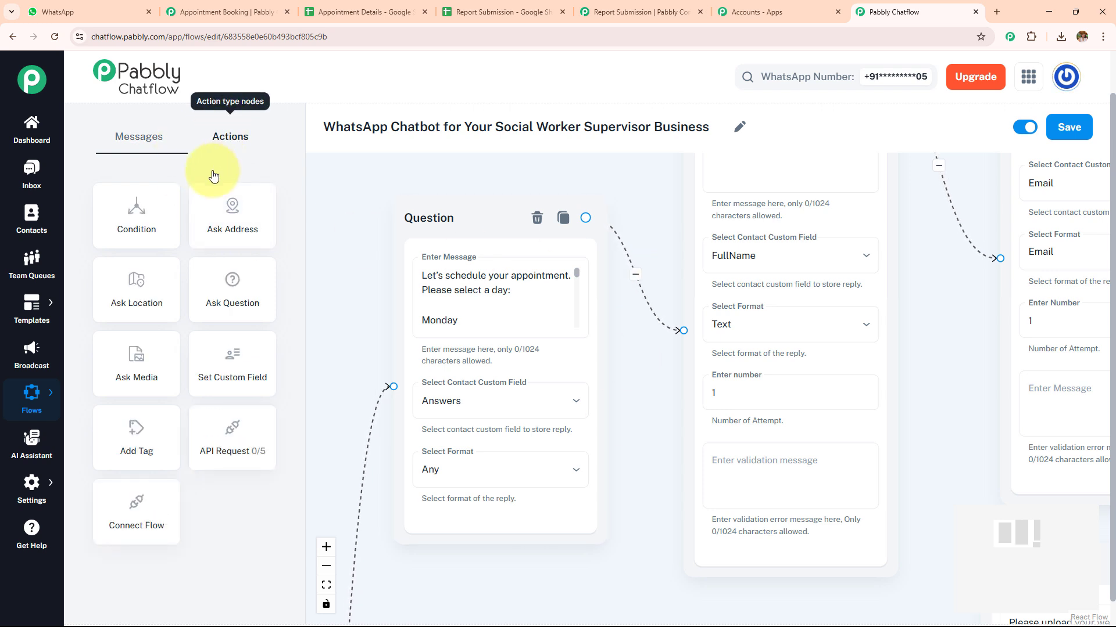
drag(218, 299, 530, 299)
drag(615, 325, 603, 242)
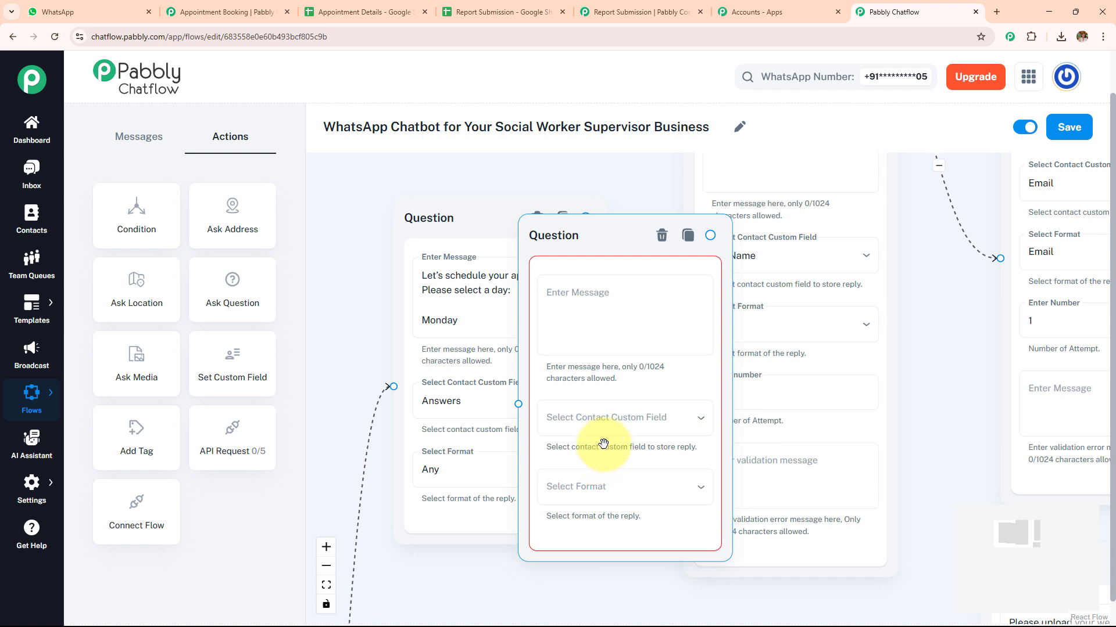
click(660, 235)
Examine the scheduling question's full message, the contact custom fields available for storing the reply, and the reply format options
drag(576, 276, 577, 331)
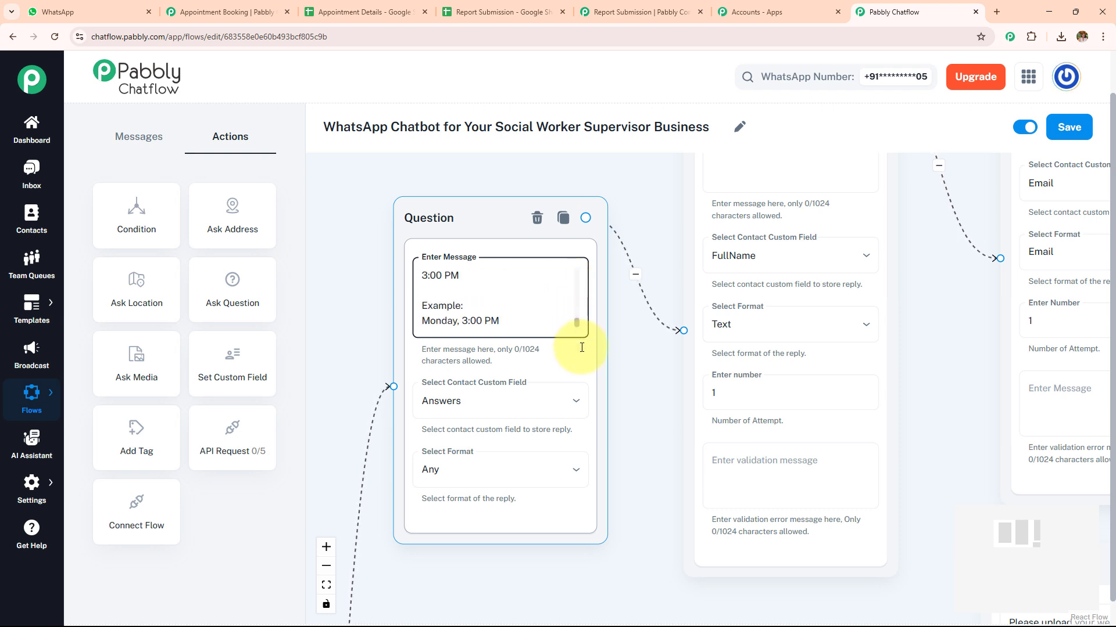
click(494, 410)
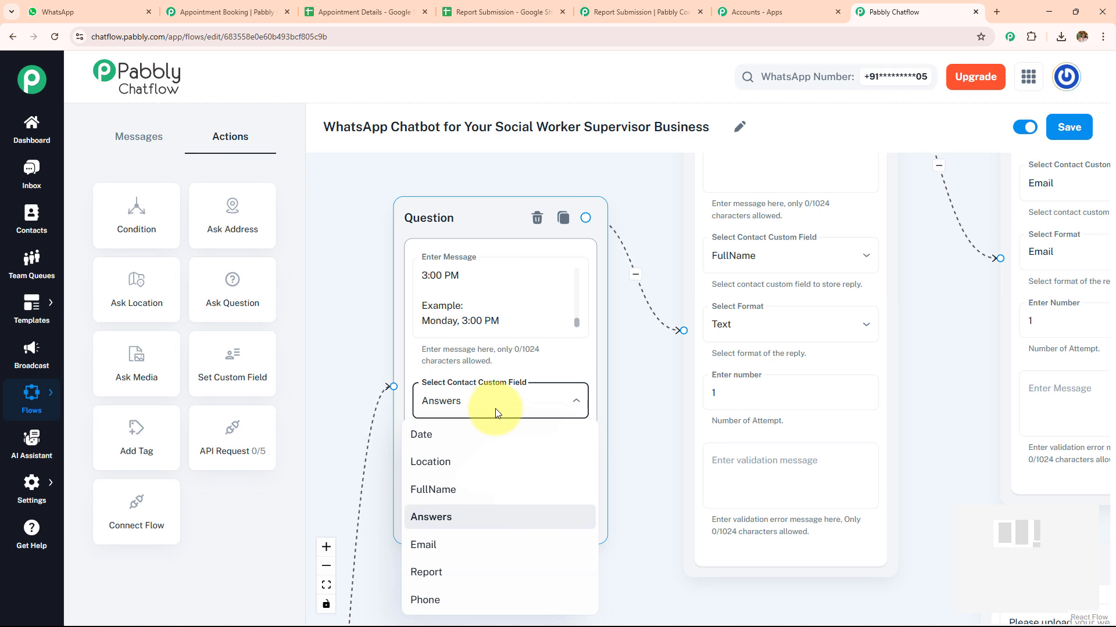
click(634, 381)
click(498, 494)
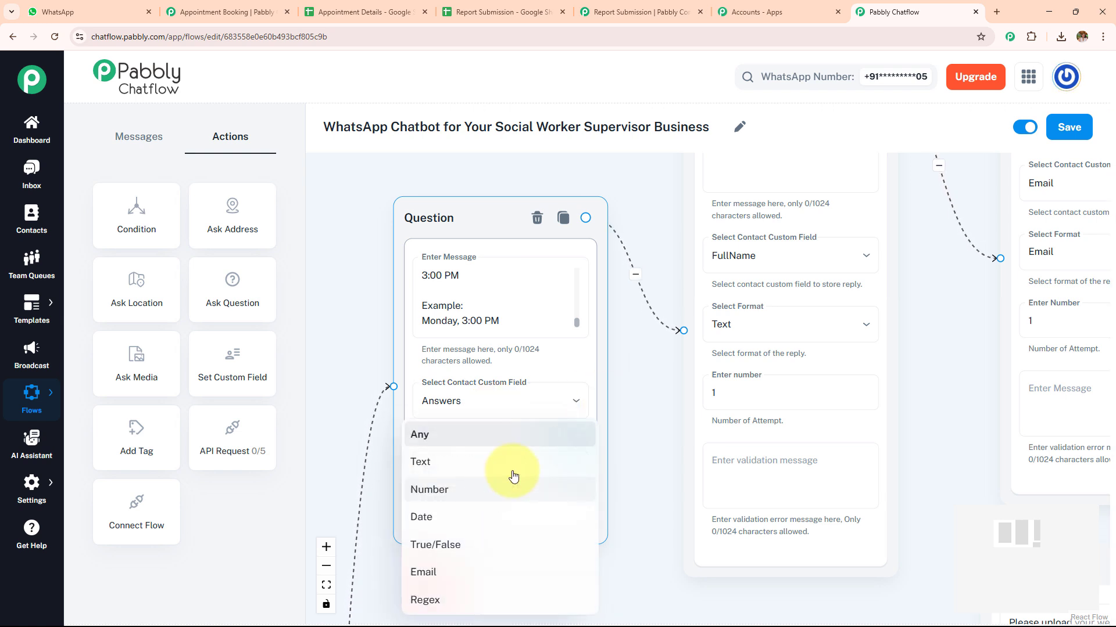
click(629, 388)
click(553, 401)
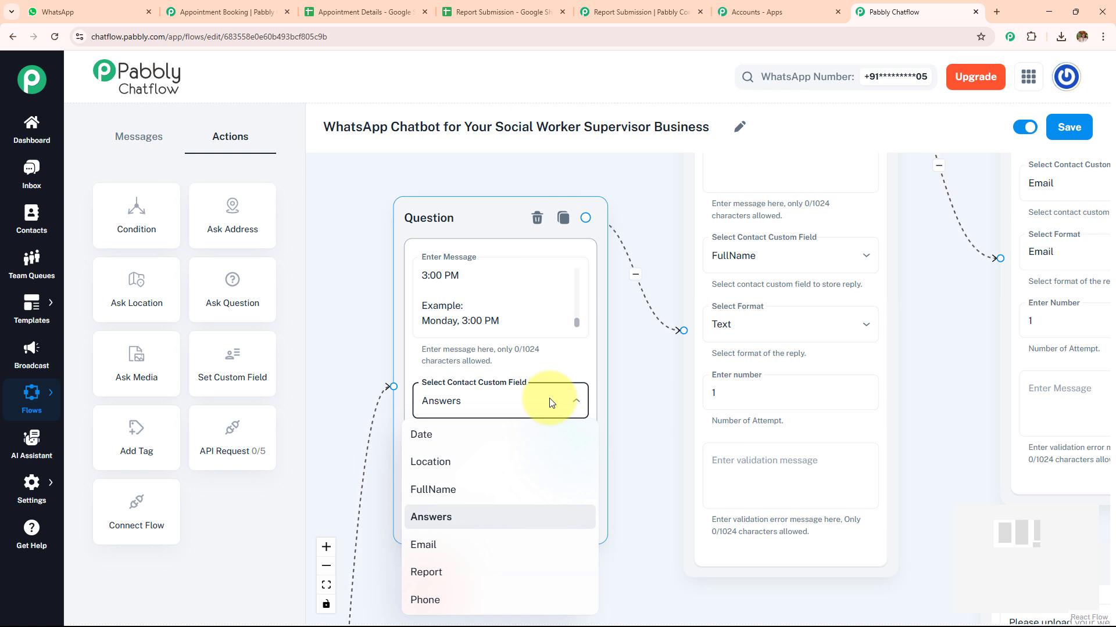
click(334, 329)
Open the Contact Custom Fields settings in a new tab, review the defined fields including Answers, and return to the flow
click(36, 497)
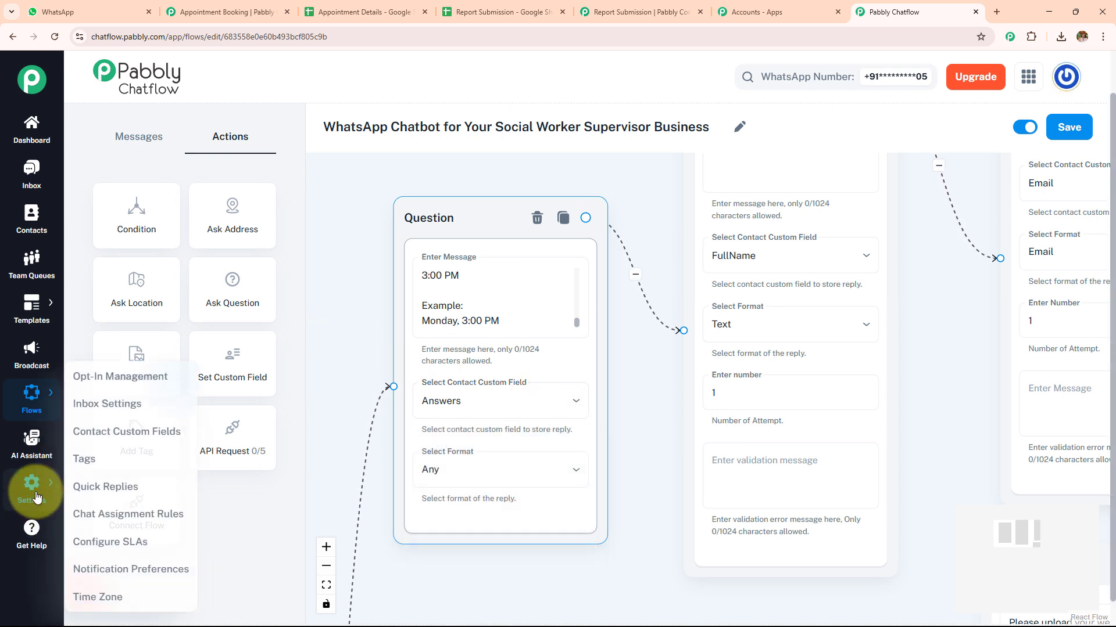
middle_click(144, 431)
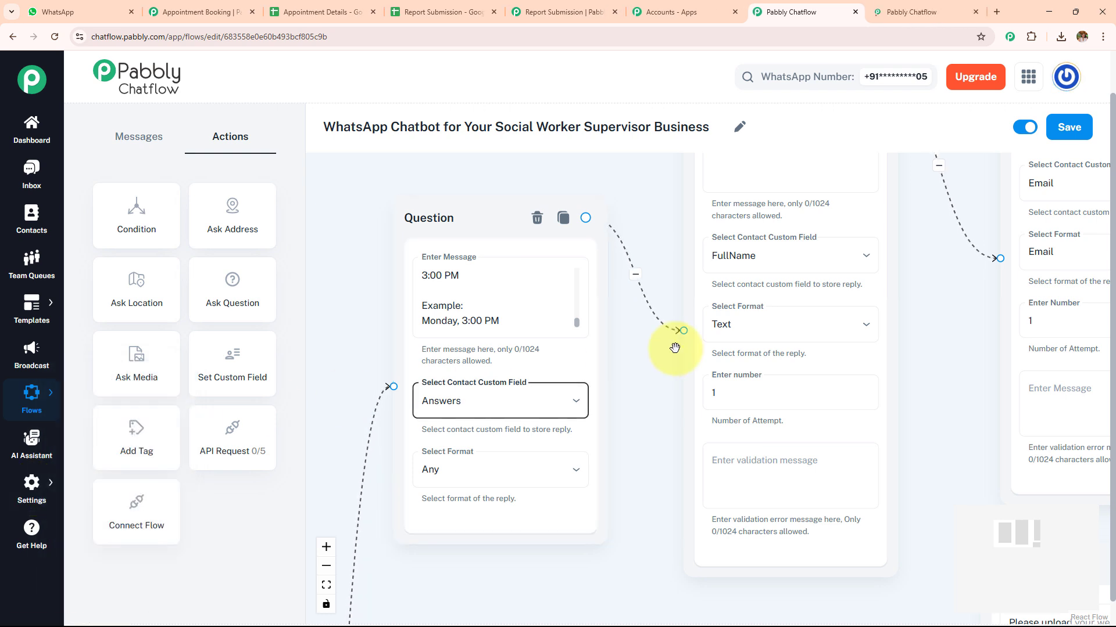
key(ctrl+Tab)
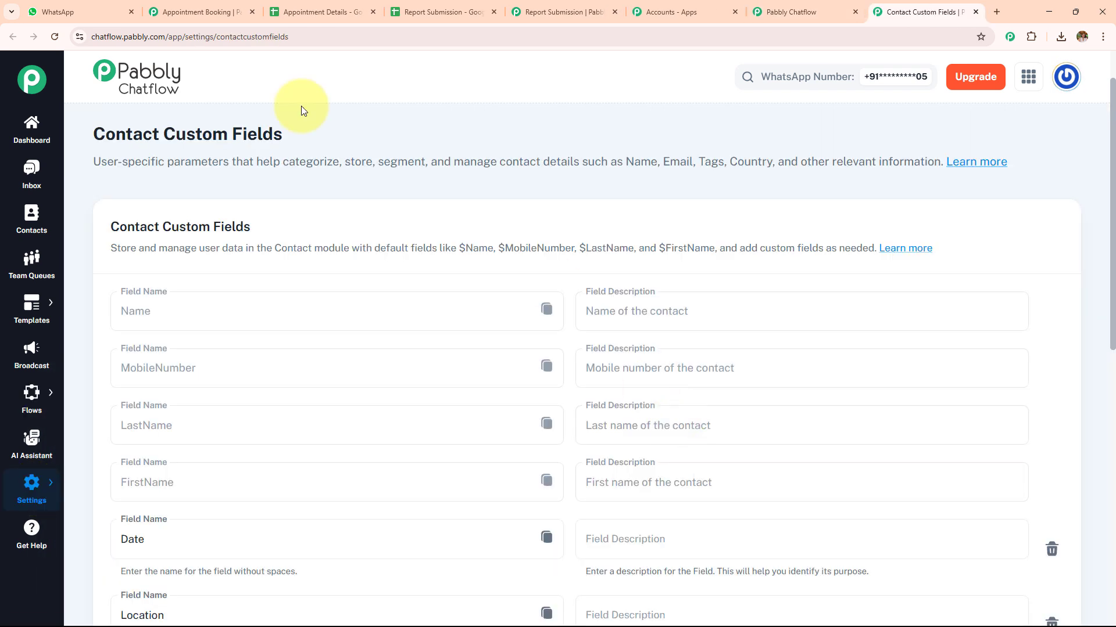
triple_click(309, 148)
scroll(381, 374, down, 4)
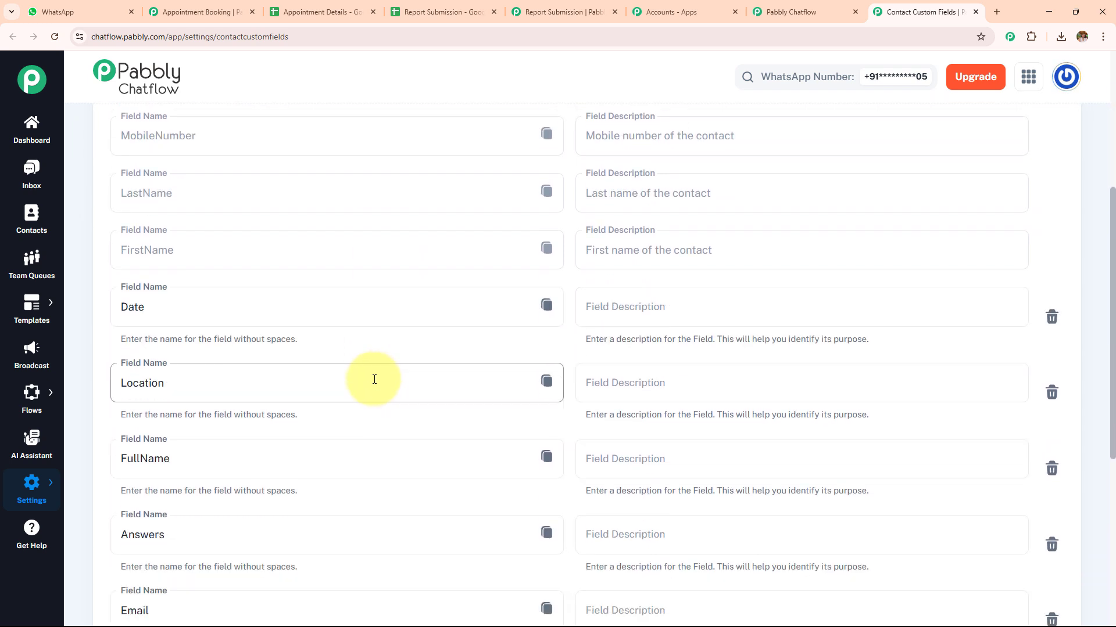
scroll(375, 380, down, 5)
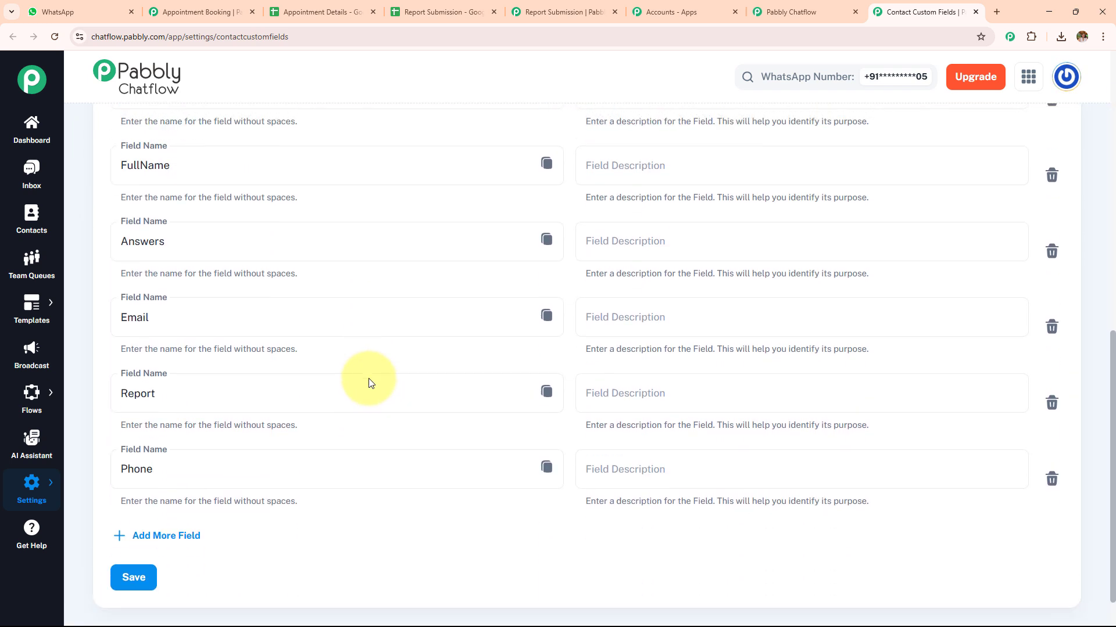
scroll(369, 384, up, 1)
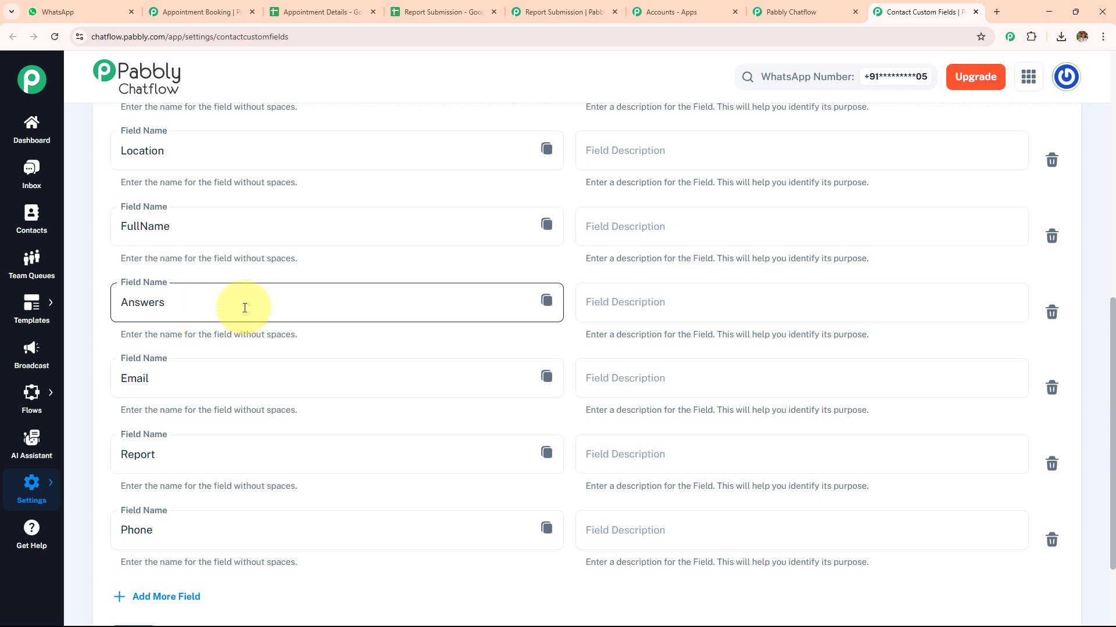
key(ctrl+shift+Tab)
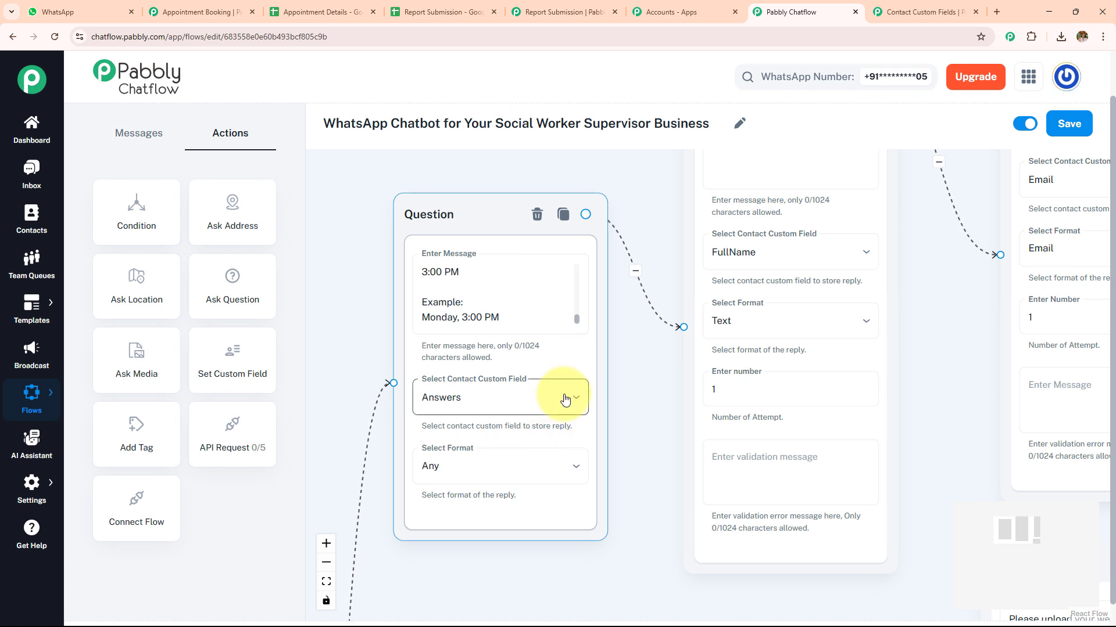
Examine the name and email questions with their custom fields and formats, and the API Request connected after them
scroll(779, 443, right, 3)
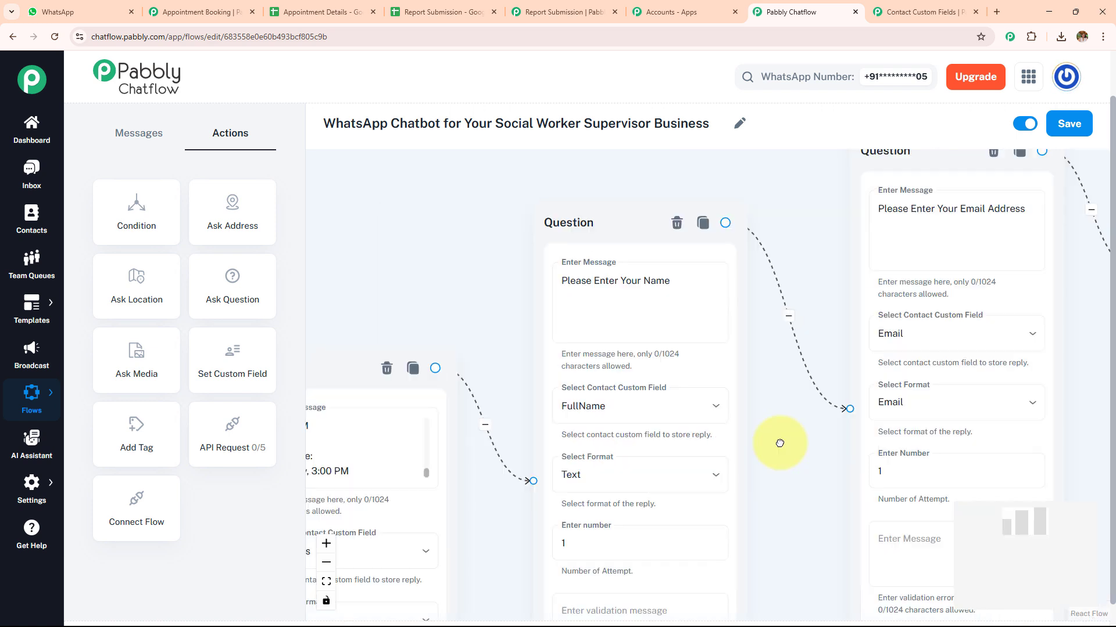
drag(780, 444, 629, 461)
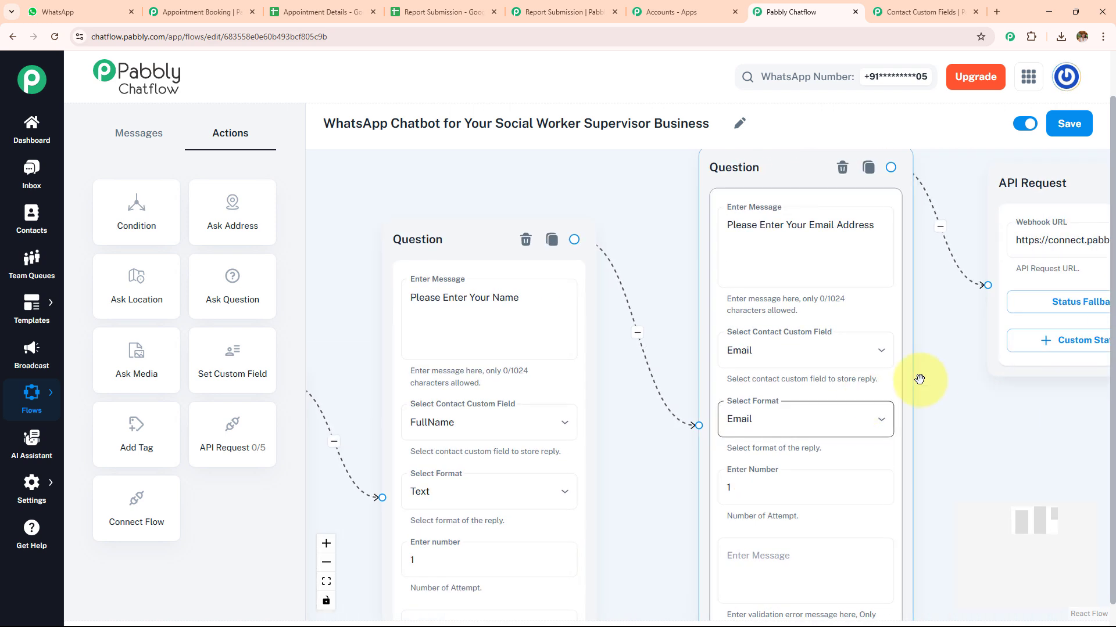
mouse_move(929, 389)
mouse_down()
mouse_move(695, 423)
mouse_move(847, 399)
mouse_up()
click(791, 242)
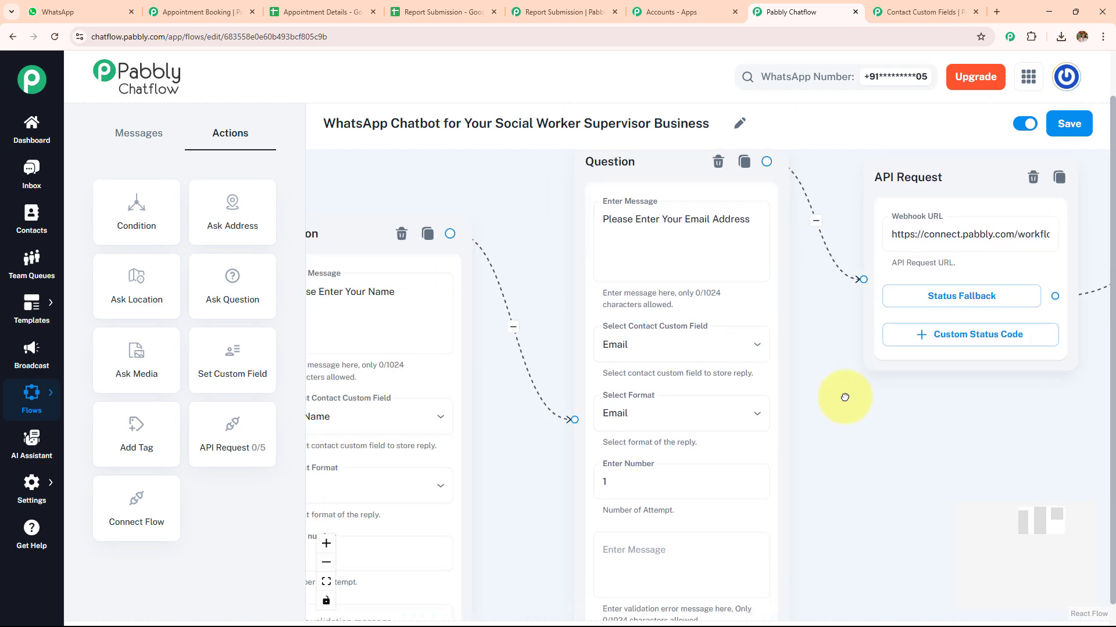
scroll(826, 417, down, 3)
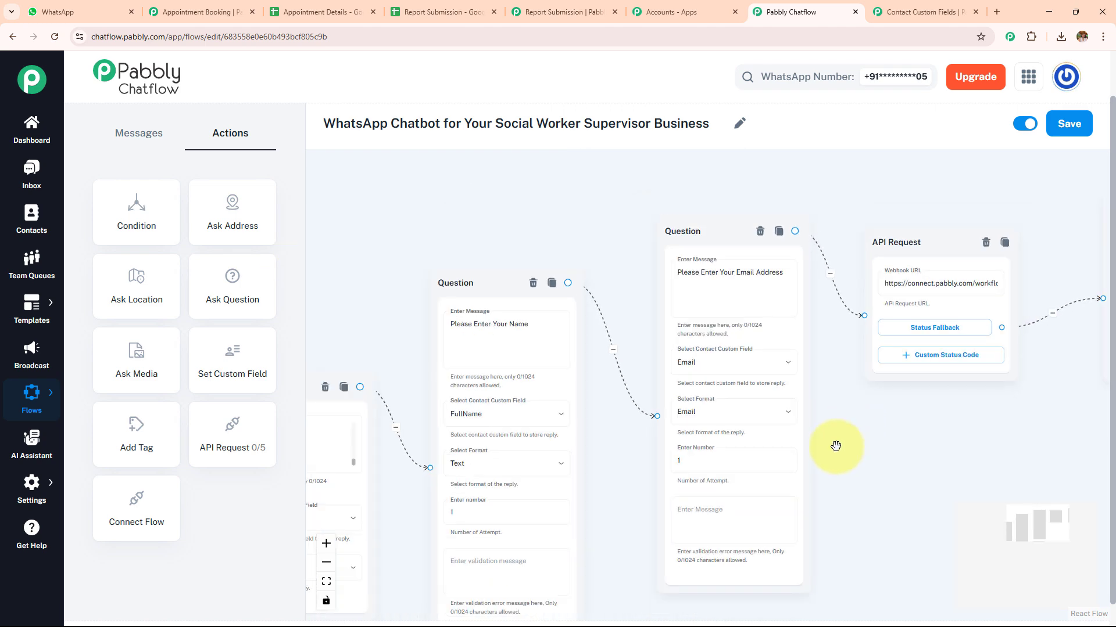
drag(839, 451, 667, 458)
scroll(667, 458, up, 4)
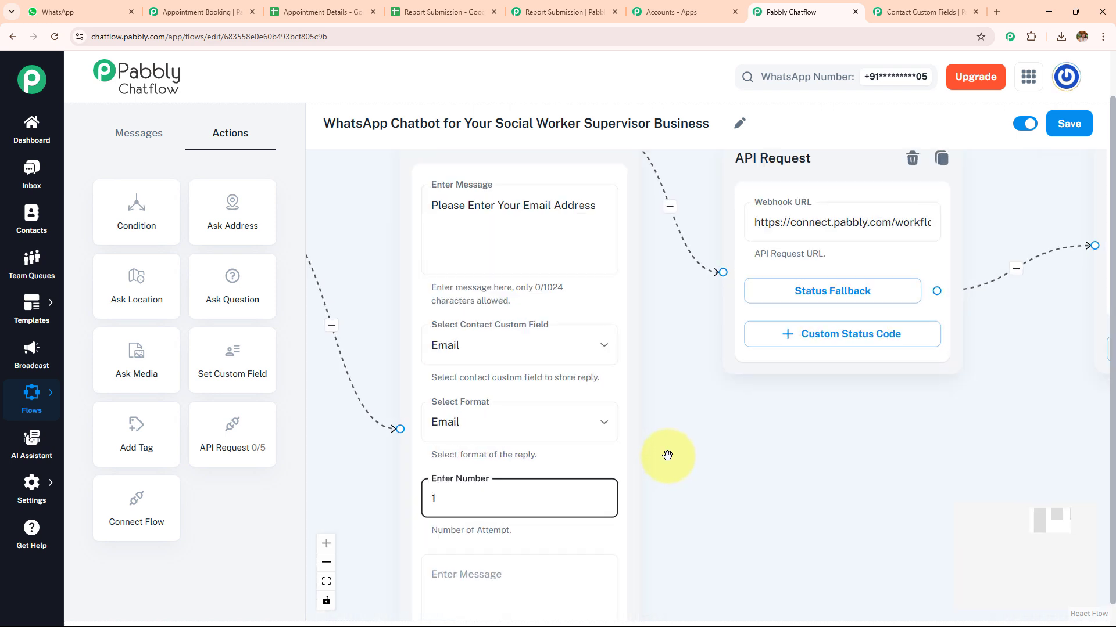
click(667, 311)
click(671, 447)
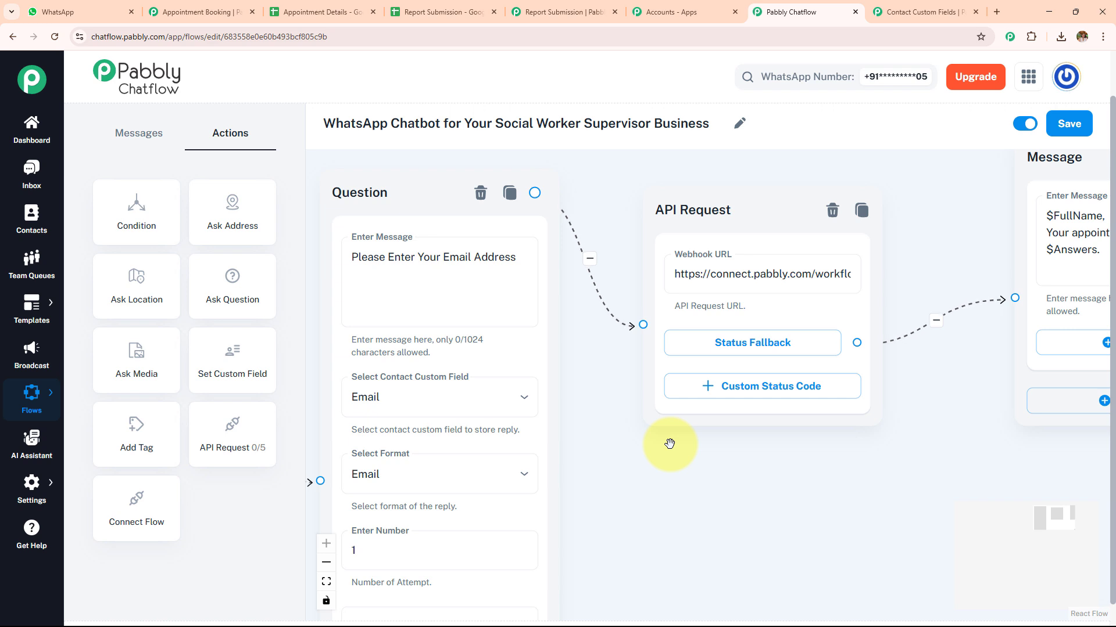
Try adding an API Request action beside the existing API Request, and open its request settings
drag(232, 430, 758, 264)
drag(833, 314, 665, 335)
click(666, 370)
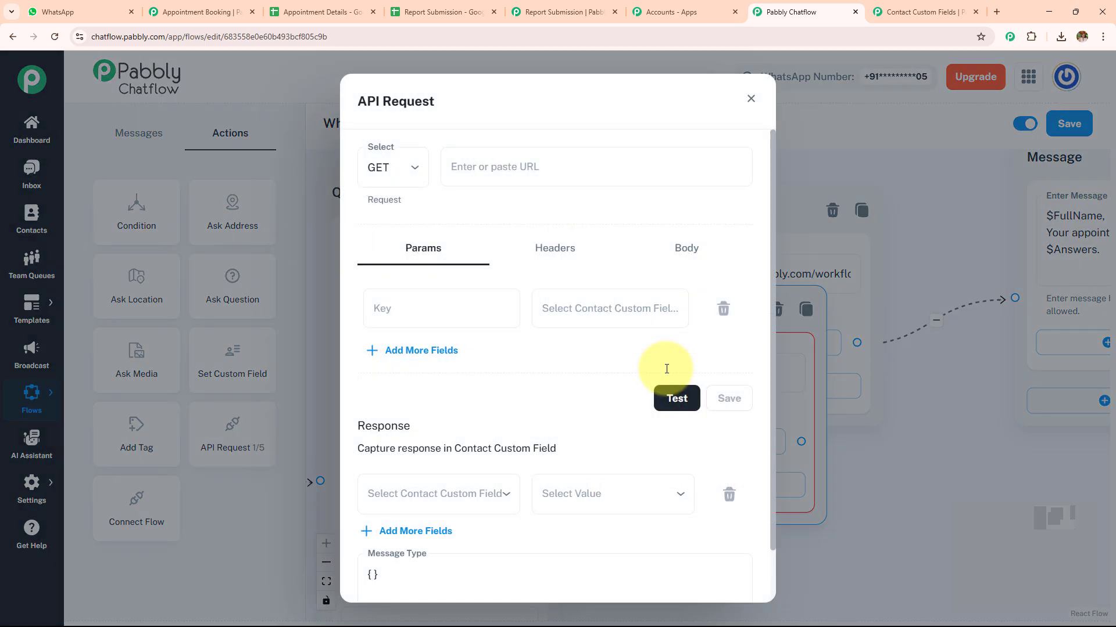
drag(356, 104, 362, 106)
drag(448, 110, 463, 109)
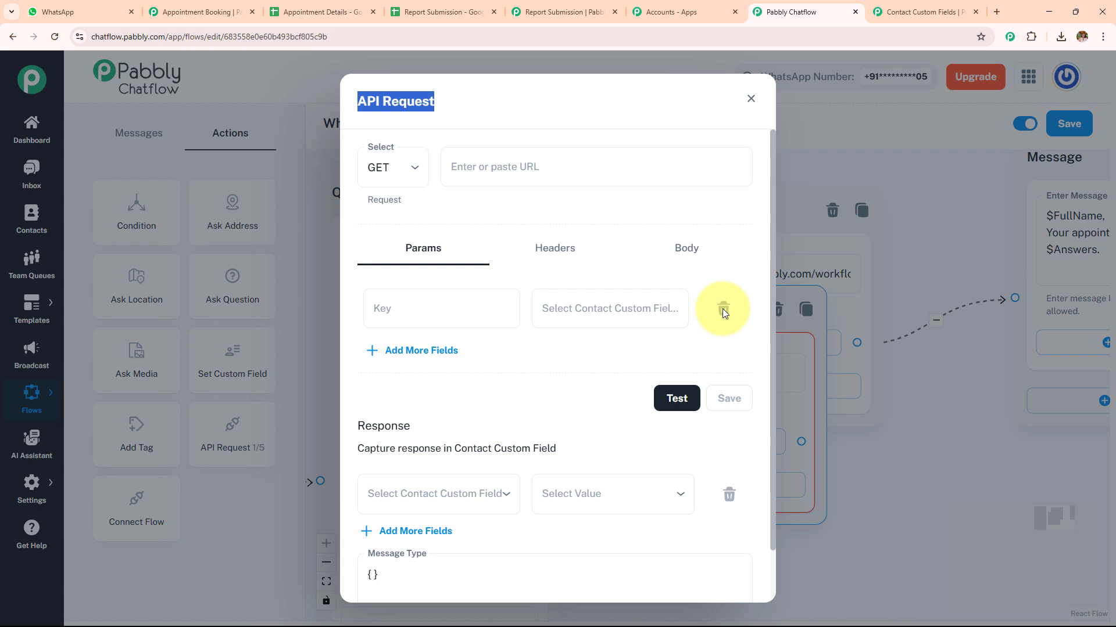
Switch to Pabbly Connect and create a workflow named Untitled Workflow in the Testing folder
click(664, 7)
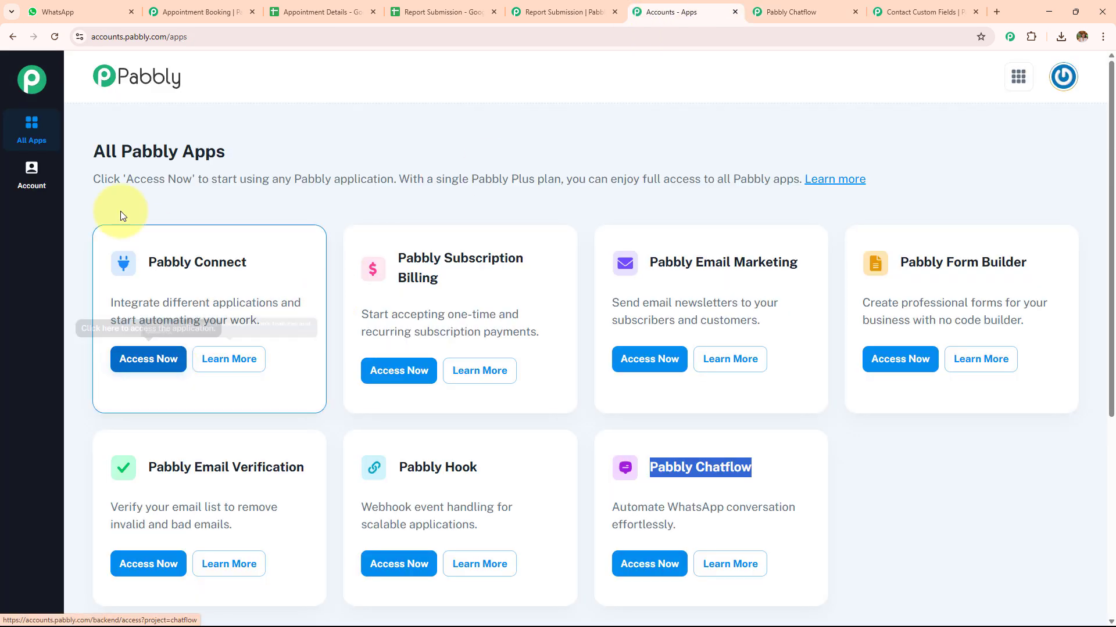
click(133, 365)
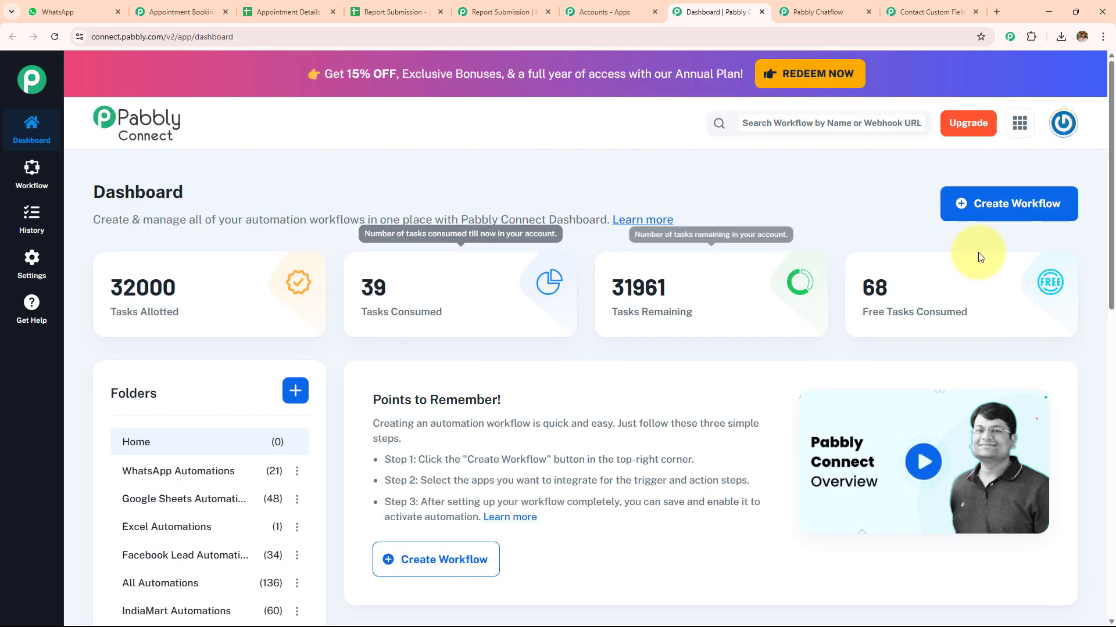
click(1032, 193)
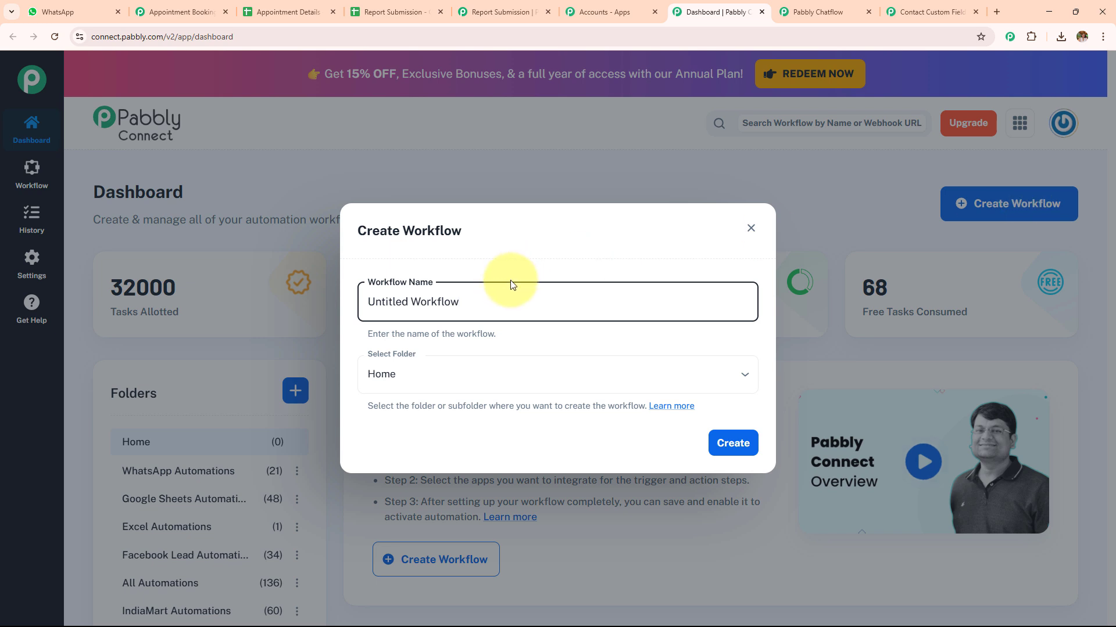
click(457, 358)
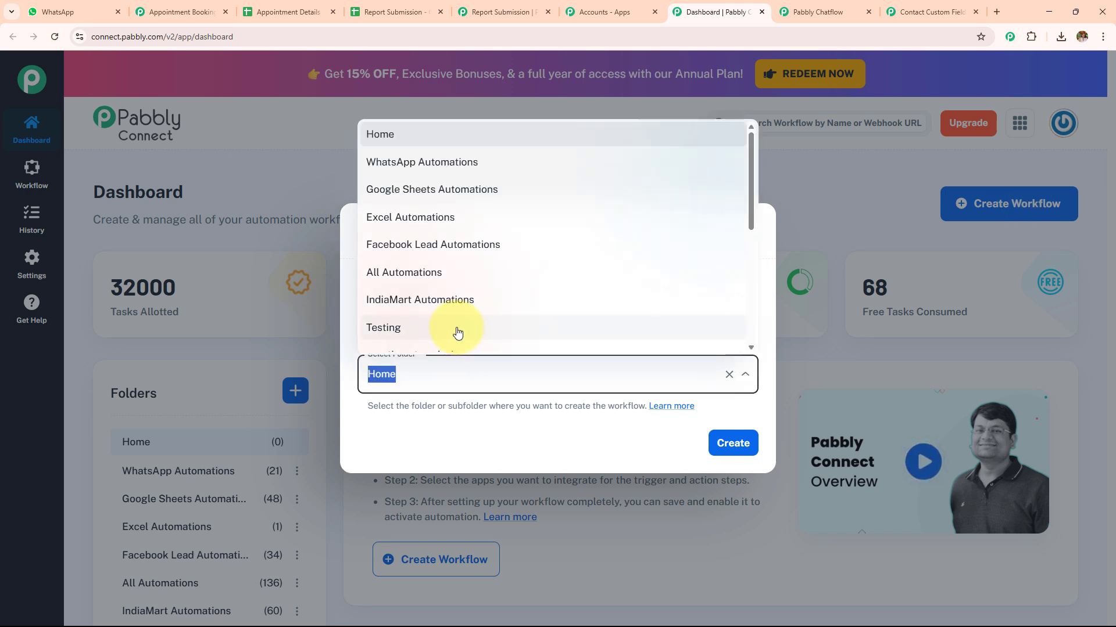
click(458, 330)
click(728, 445)
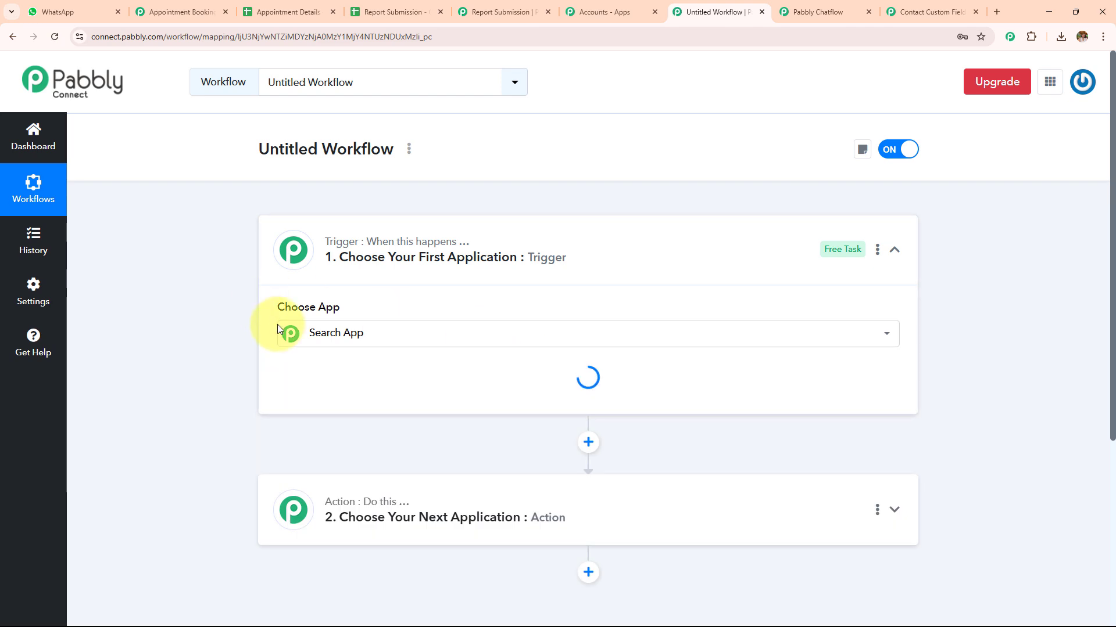
Set the workflow's trigger to Webhook by Pabbly with the Catch Webhook (Preferred) event, and copy its webhook URL
click(361, 341)
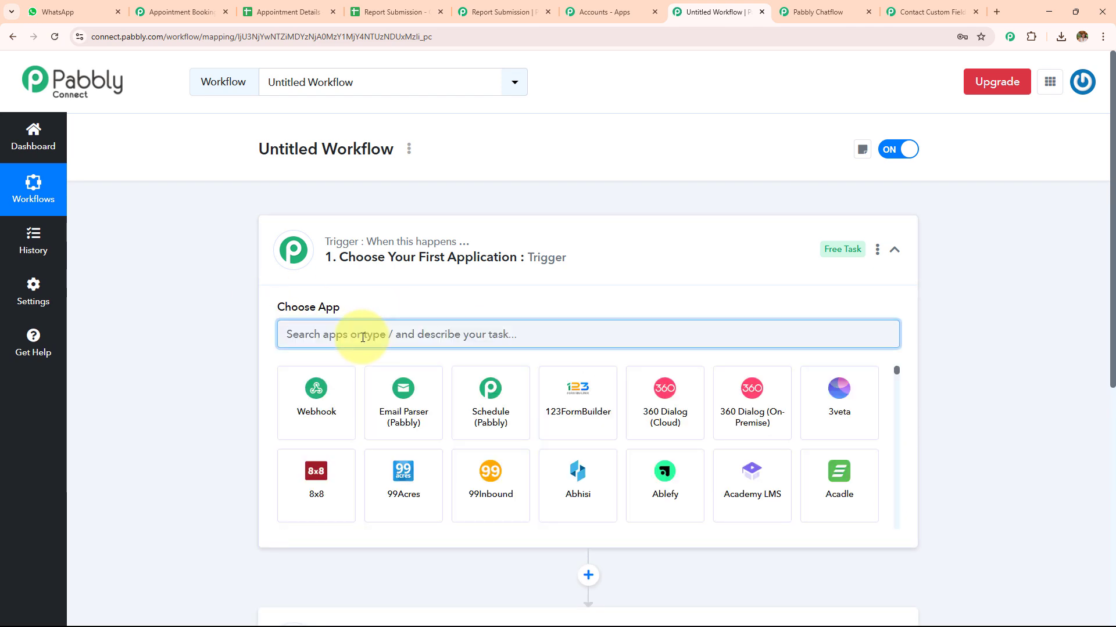
text(Web)
click(316, 401)
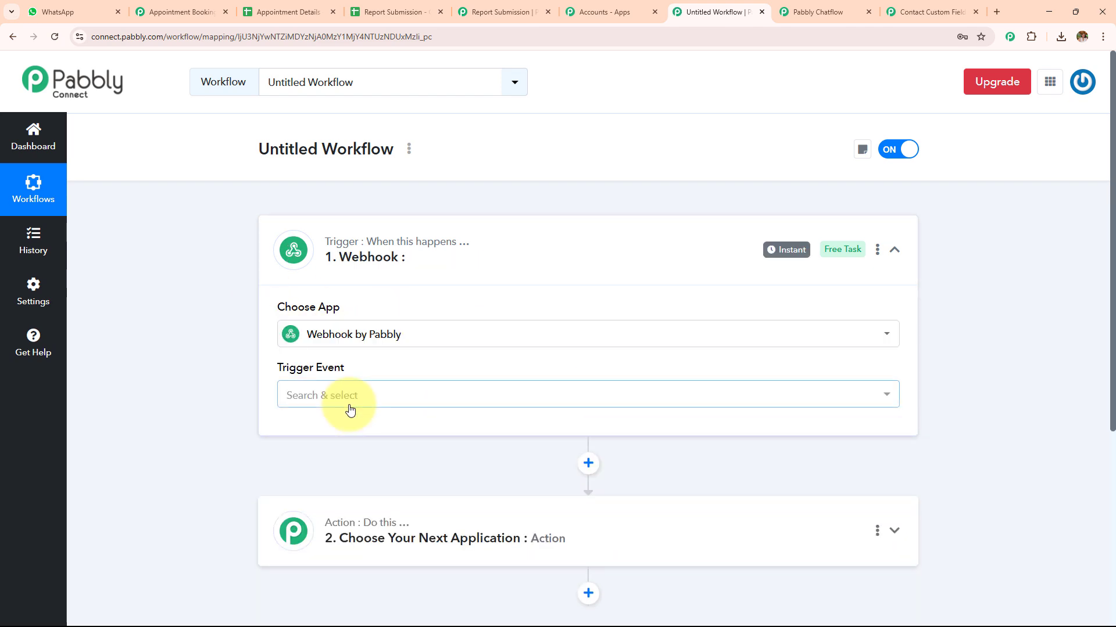
click(337, 397)
click(353, 469)
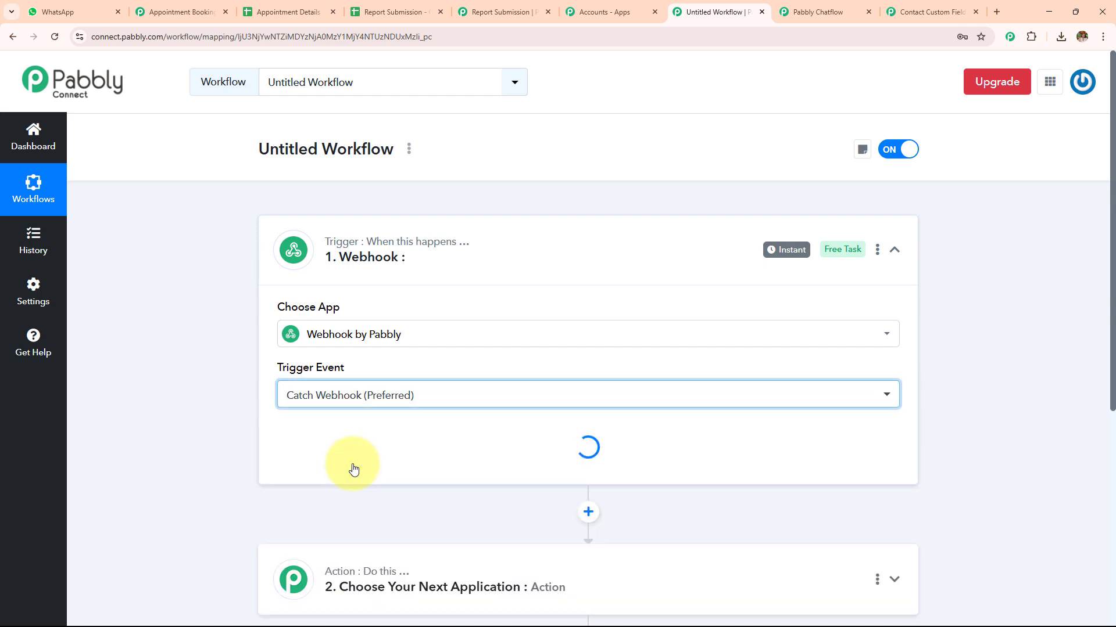
scroll(377, 390, down, 2)
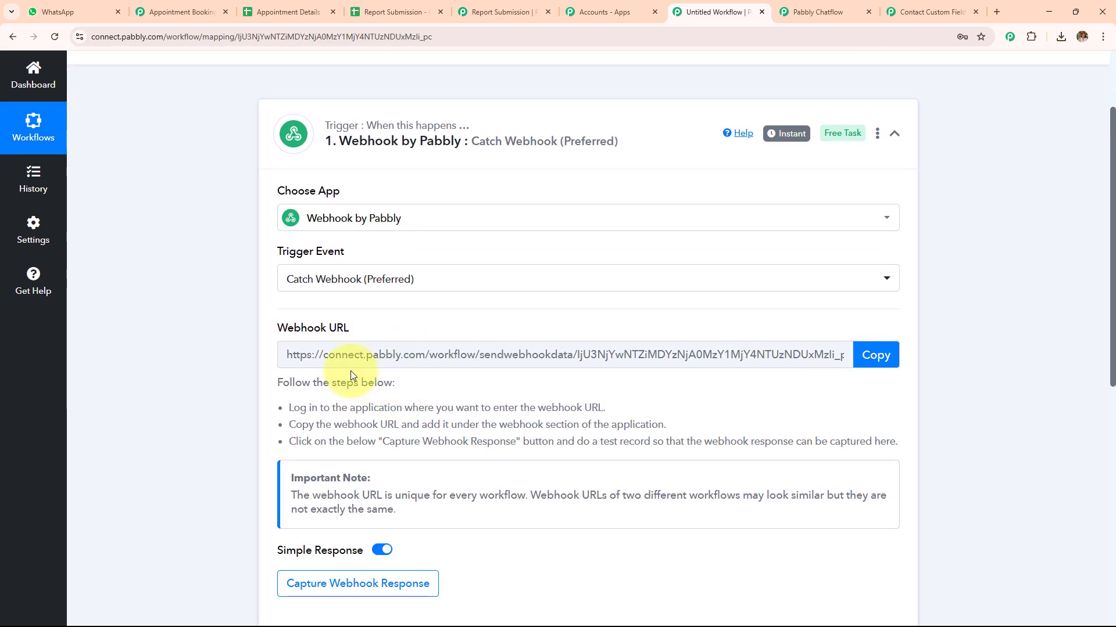
click(865, 355)
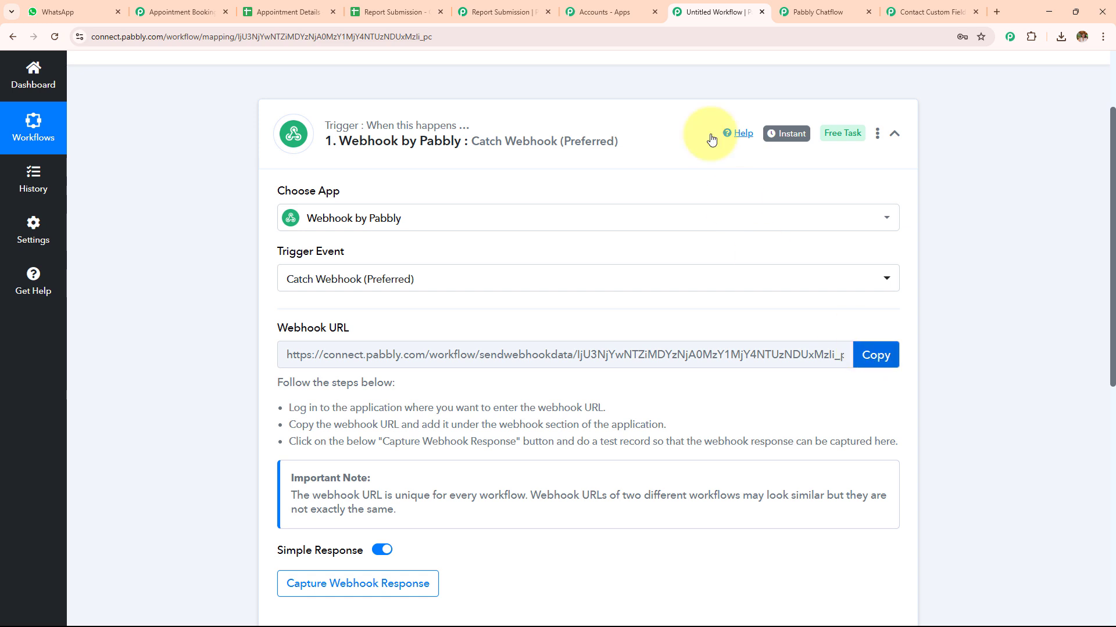
Try the POST method in the new API Request's settings in Pabbly Chatflow, delete that blank block and close the untitled workflow's tab
key(ctrl+Tab)
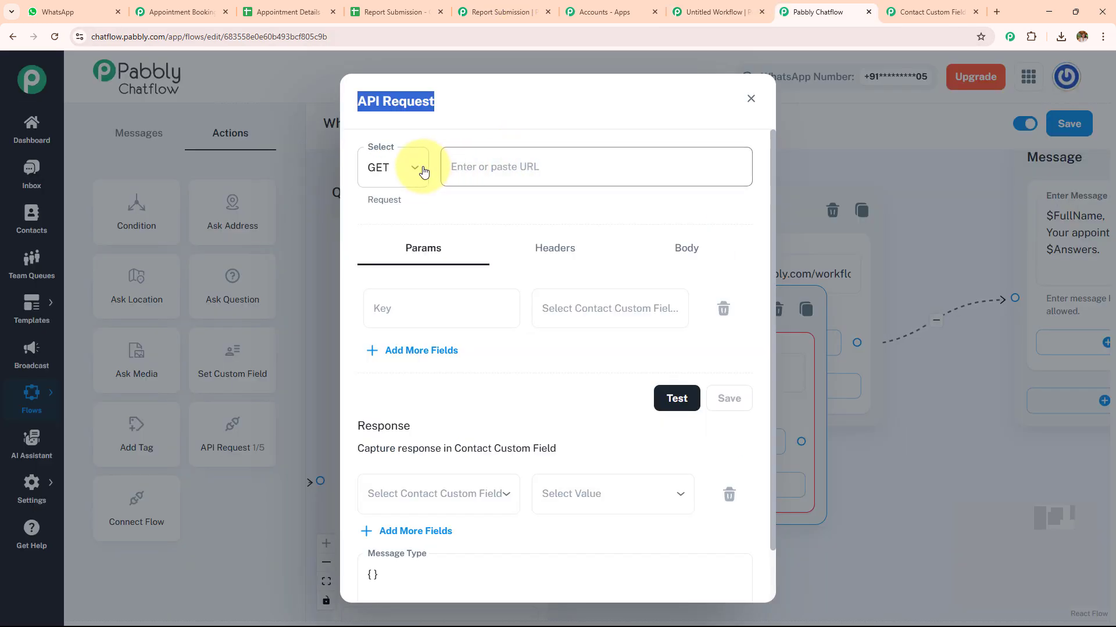
click(387, 170)
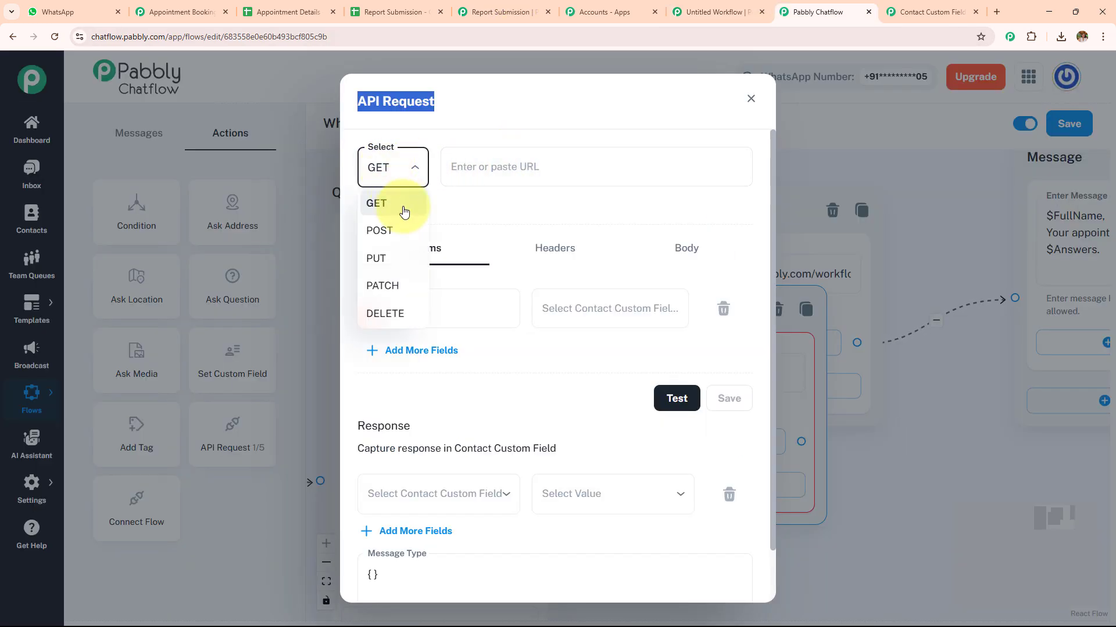
click(405, 232)
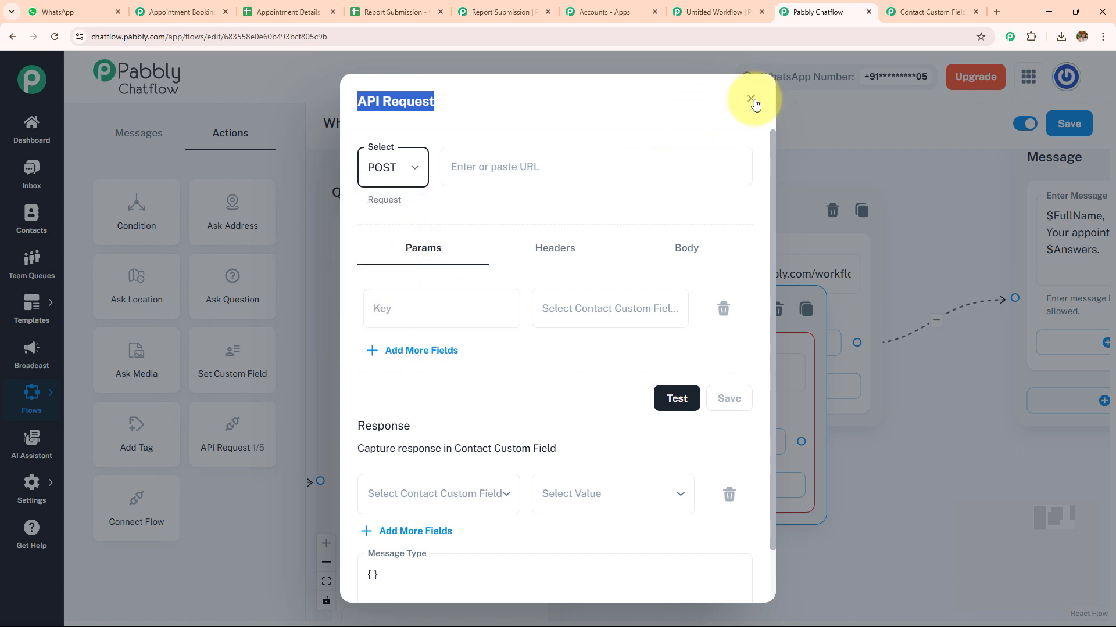
click(789, 172)
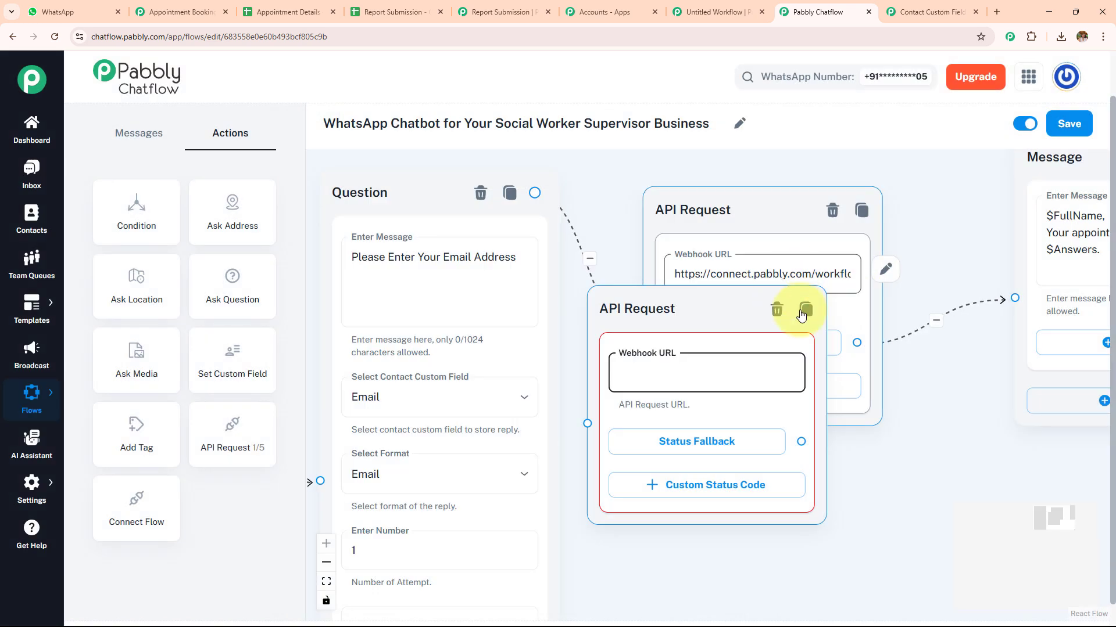
click(778, 312)
click(762, 12)
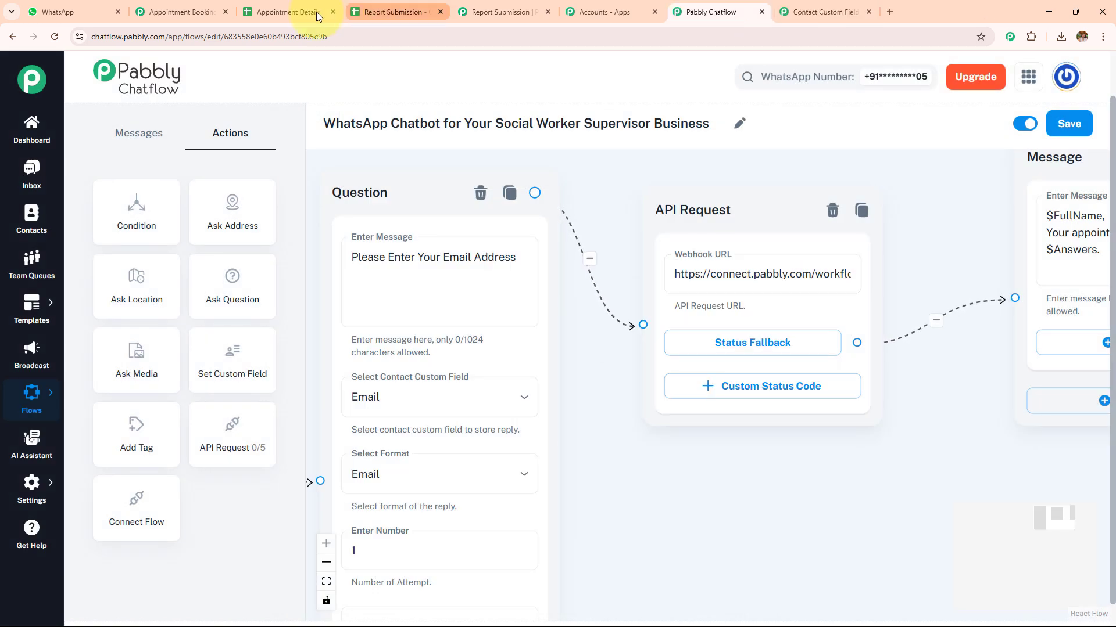
Open the Appointment Booking workflow in Pabbly Connect and examine its Catch Webhook trigger and webhook URL
click(185, 8)
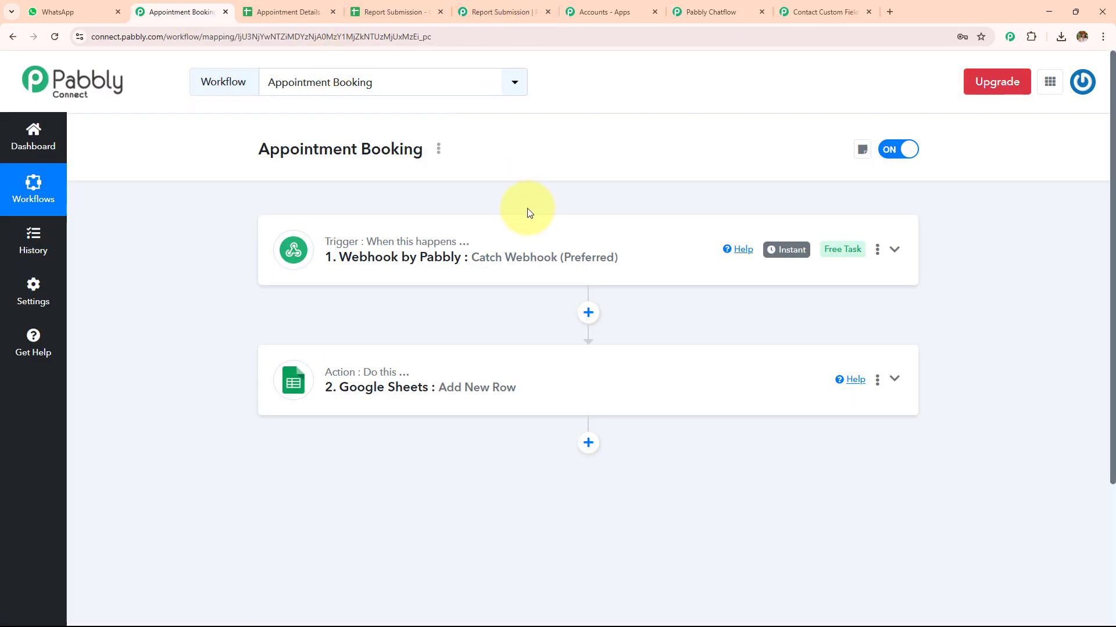
click(496, 267)
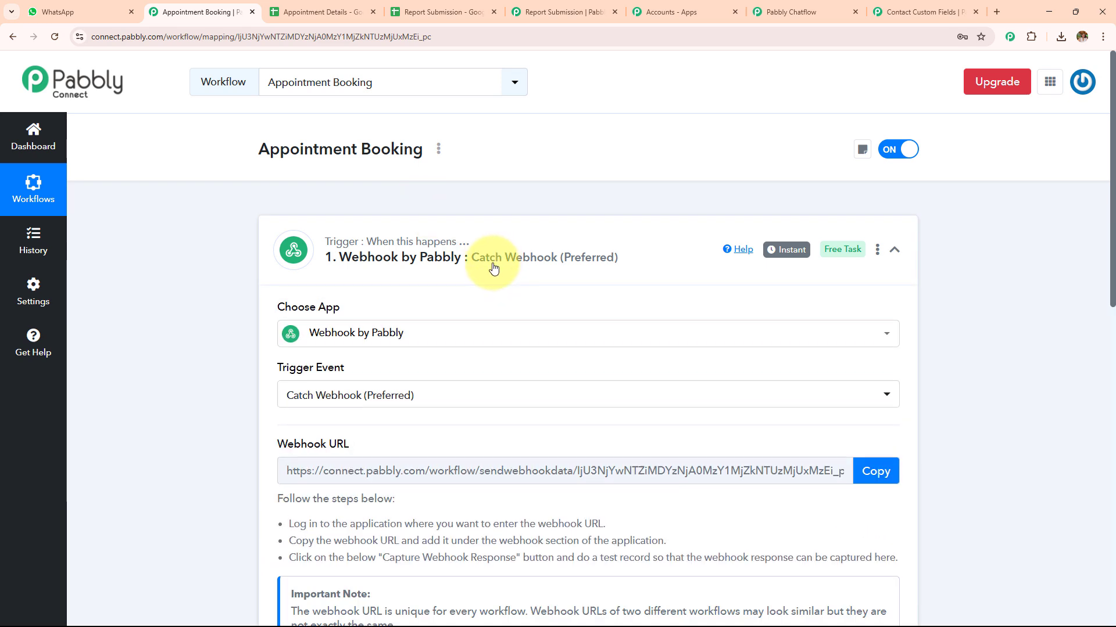
scroll(493, 269, down, 2)
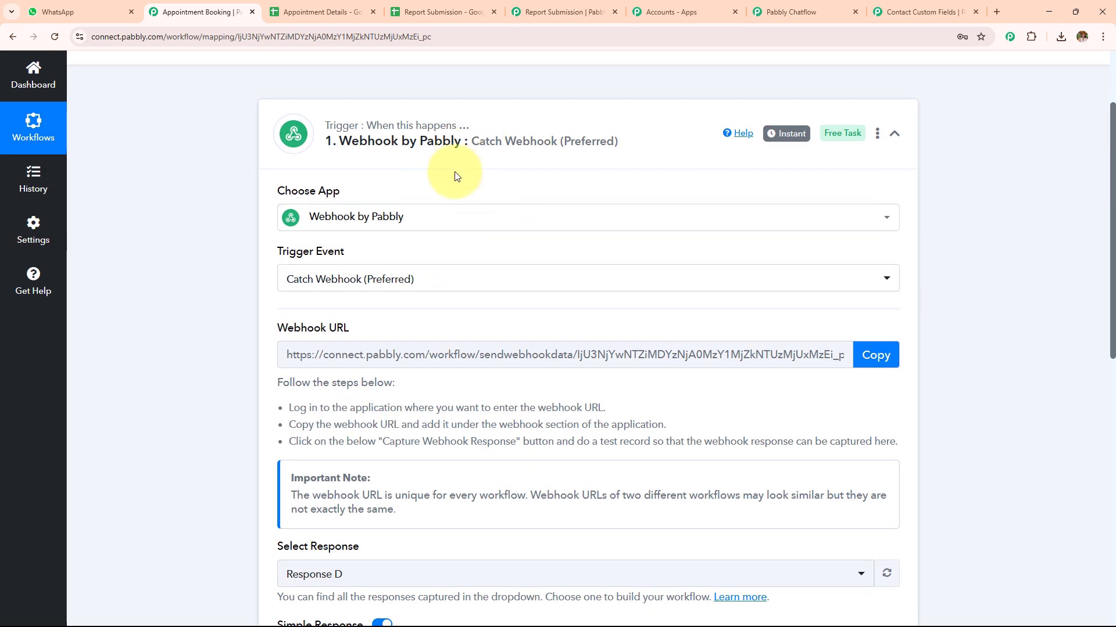
scroll(465, 314, down, 1)
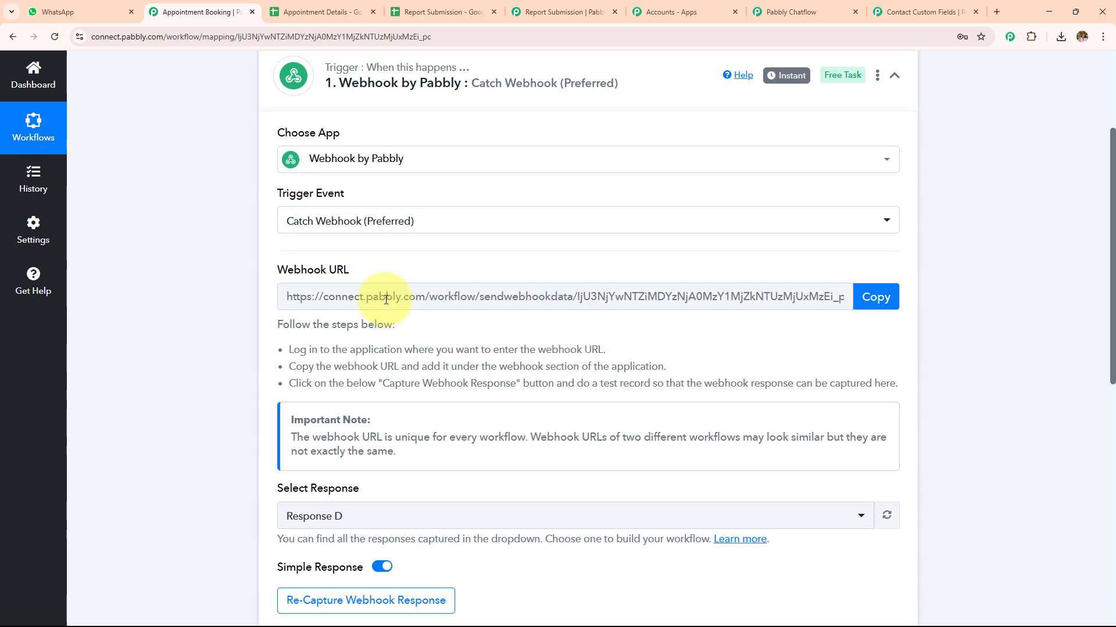
Return to the flow in Pabbly Chatflow and examine the existing API Request's parameters and the contact custom fields mapped to them
click(825, 7)
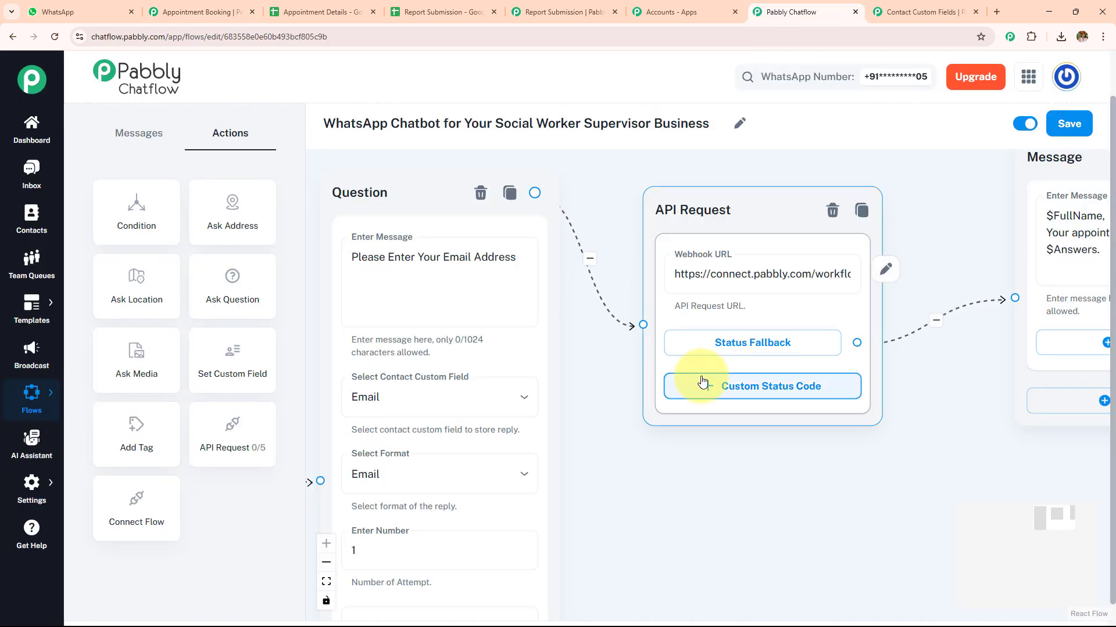
click(886, 271)
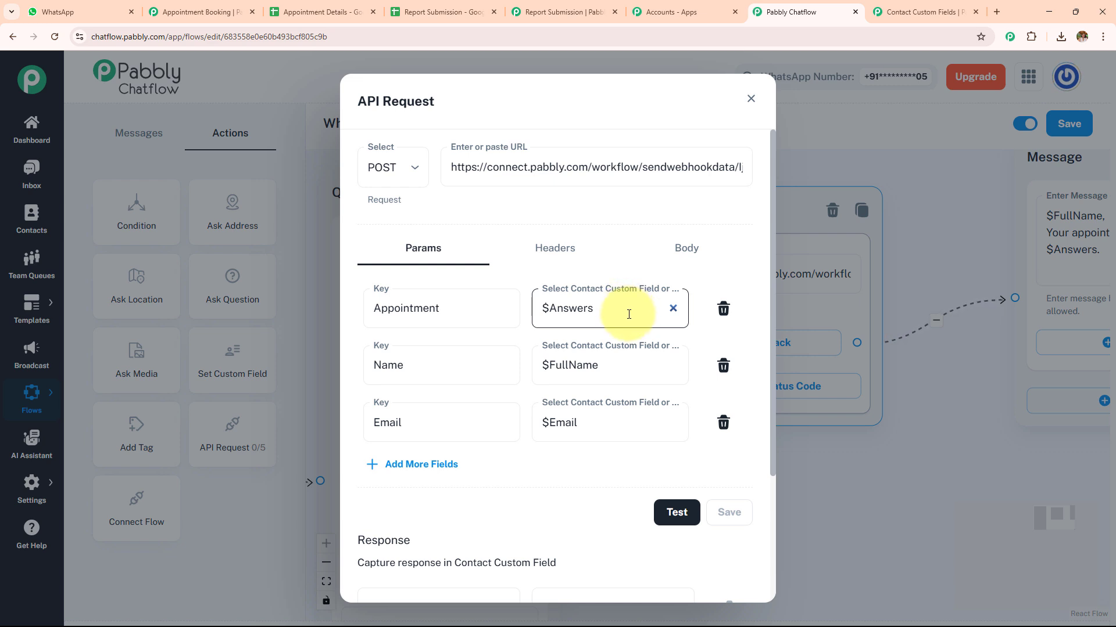
click(605, 316)
scroll(604, 485, down, 1)
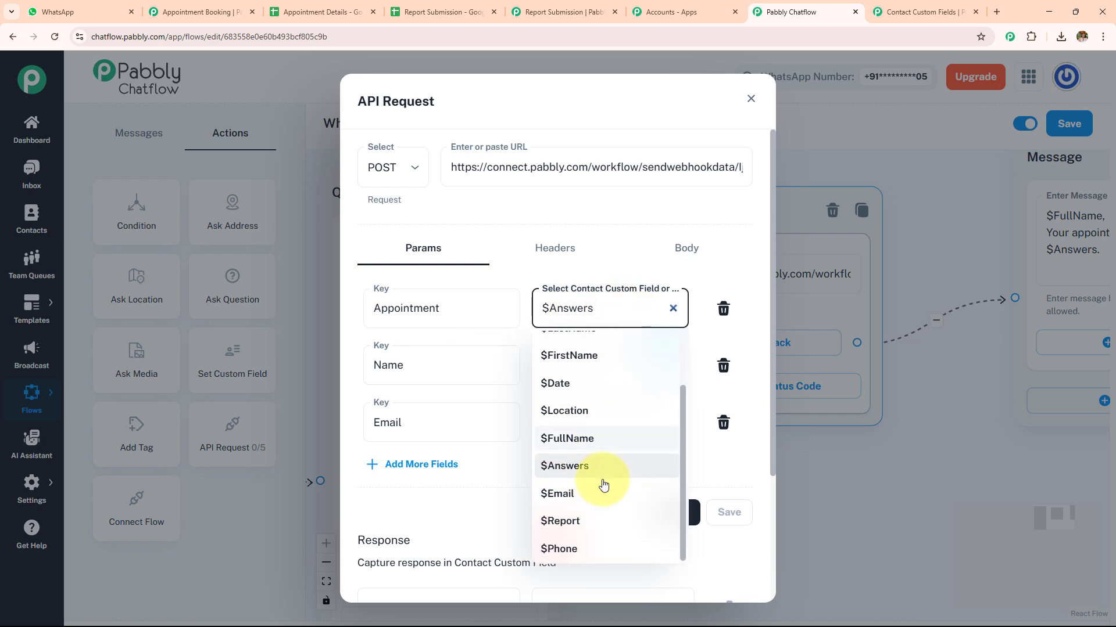
scroll(602, 471, up, 2)
scroll(603, 448, down, 2)
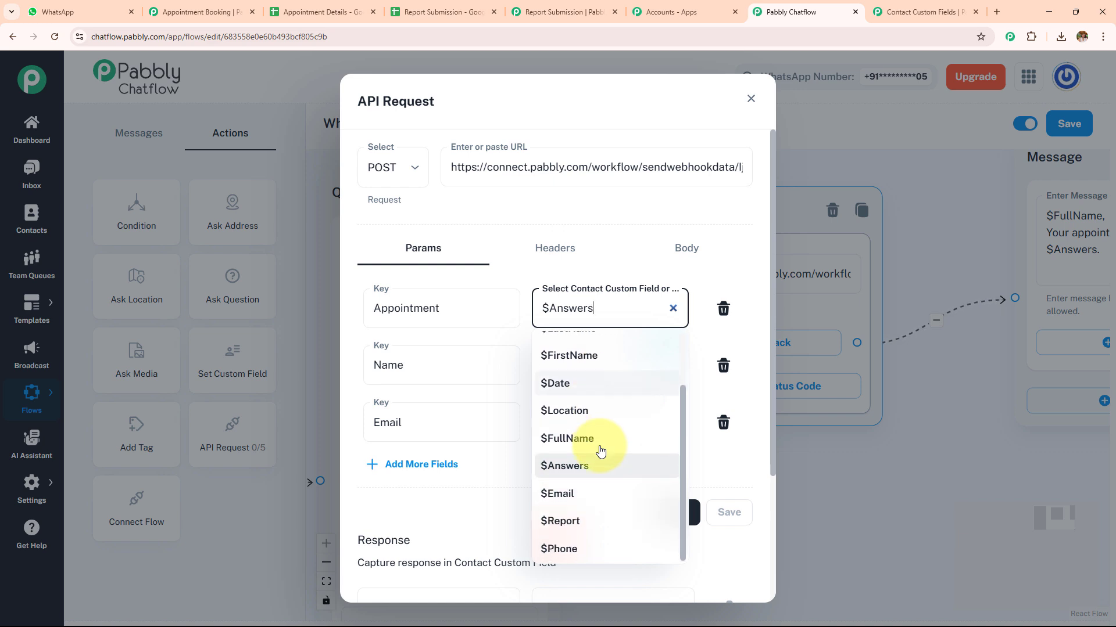
click(503, 507)
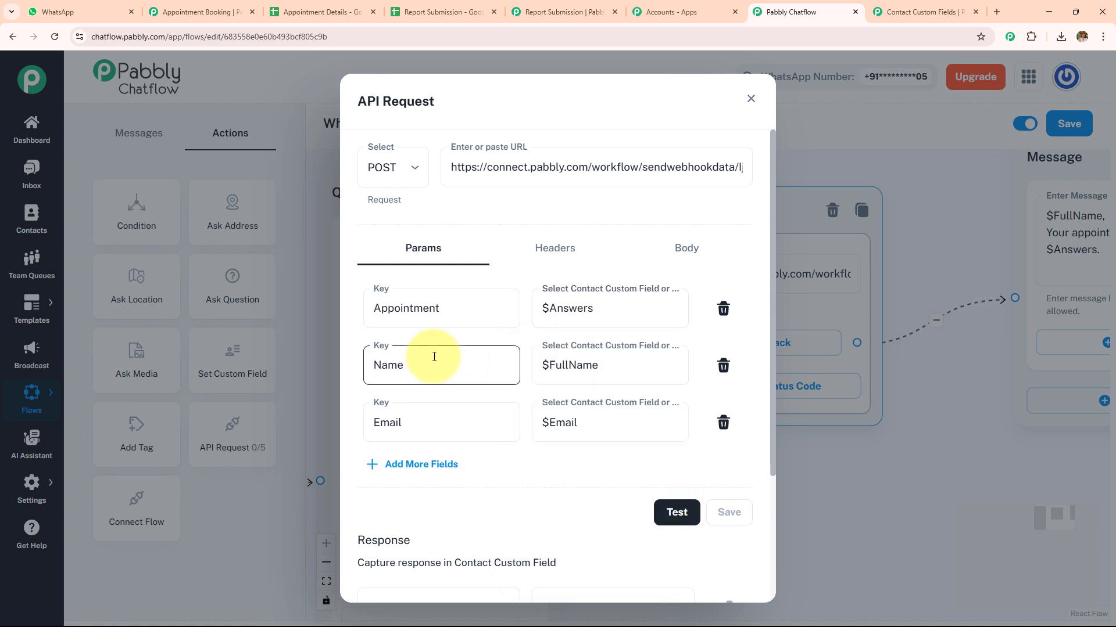
click(605, 363)
click(504, 402)
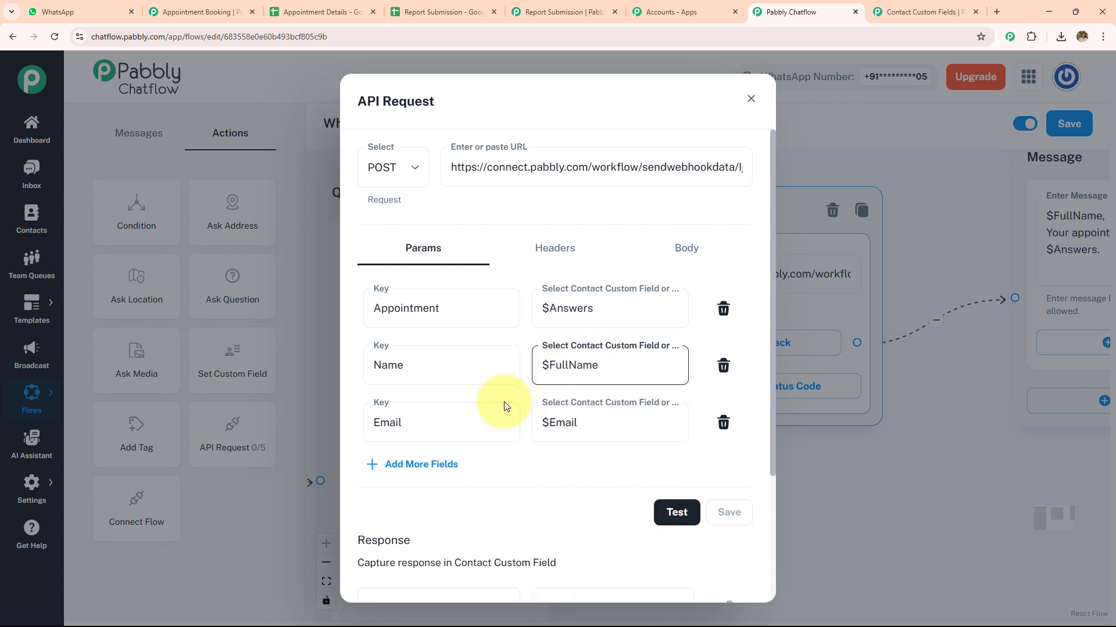
click(647, 419)
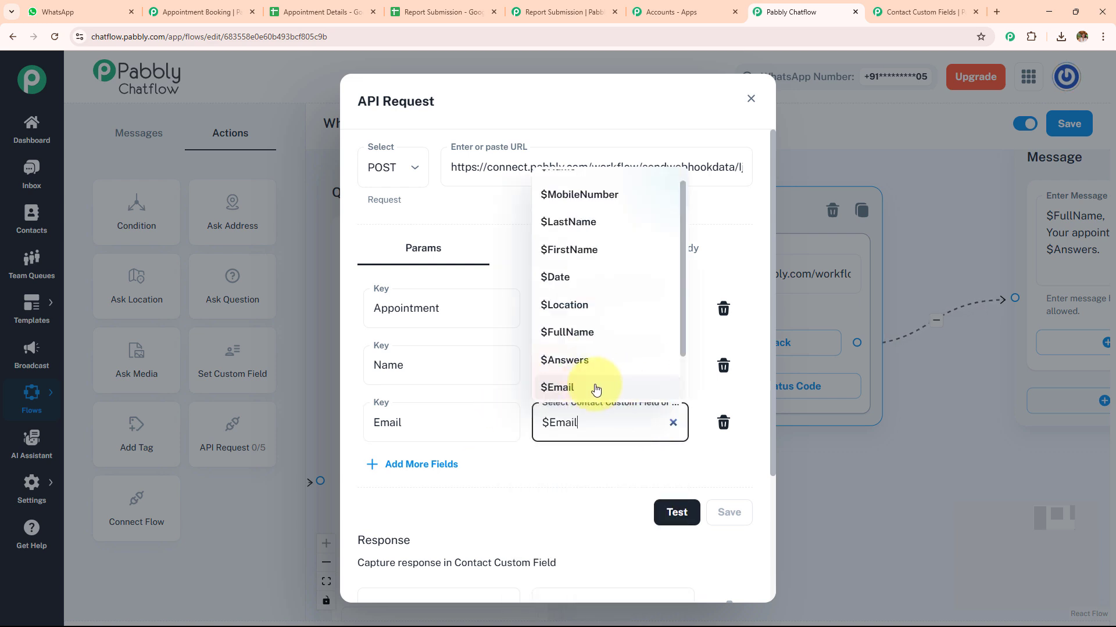
click(549, 503)
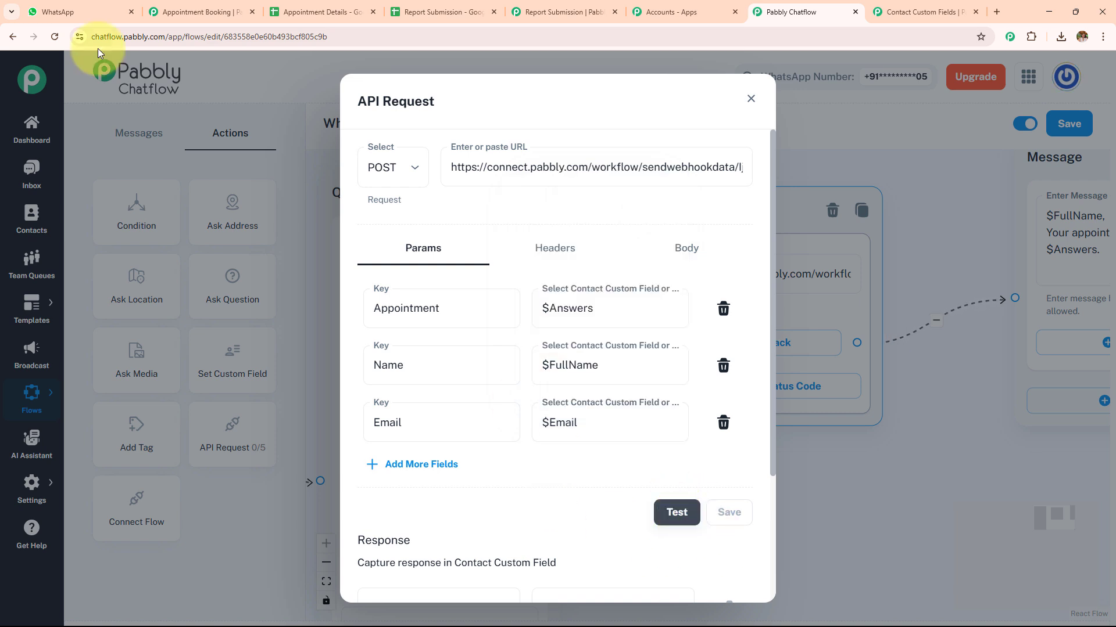
Check the name, email and appointment labels in the response received by the Appointment Booking workflow's webhook trigger
click(198, 12)
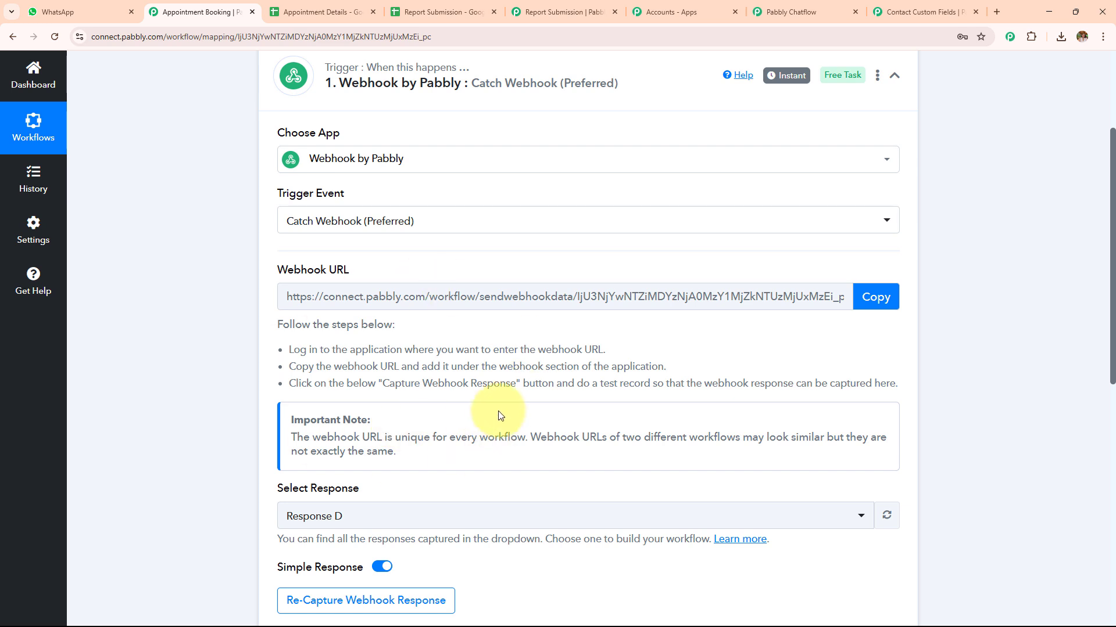
scroll(499, 415, down, 4)
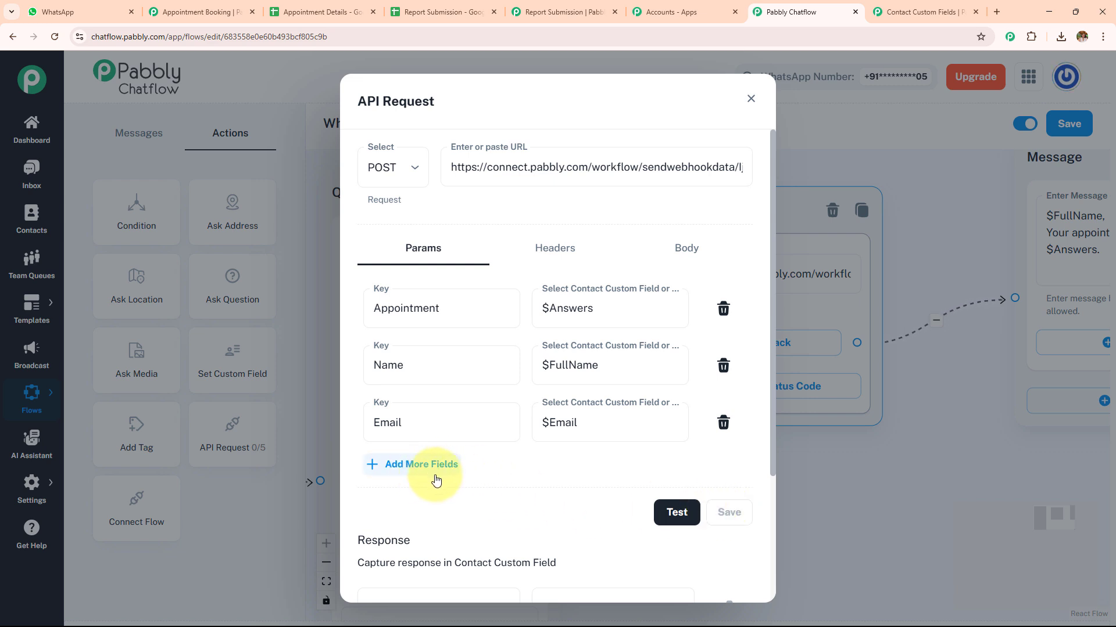
click(188, 7)
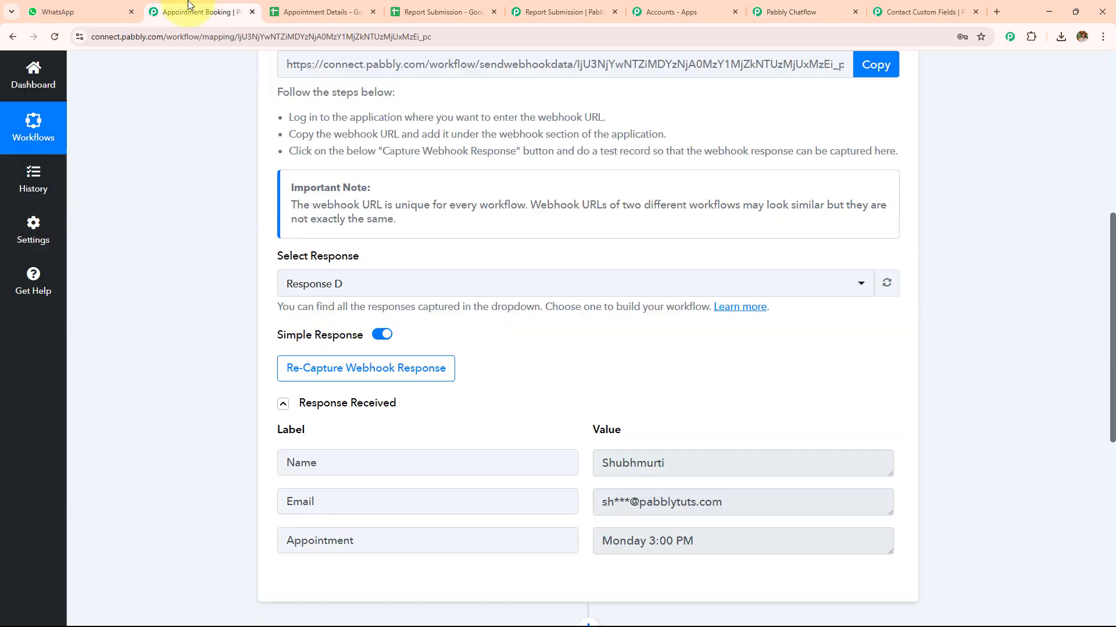
scroll(588, 458, down, 2)
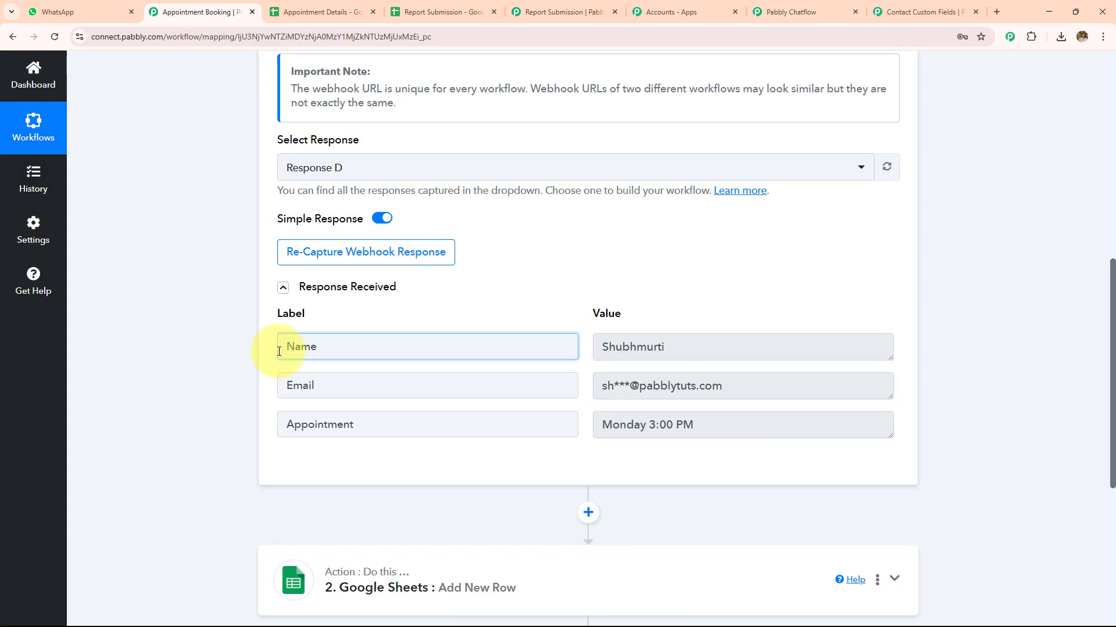
click(290, 348)
click(361, 384)
click(390, 437)
Return to the flow, close the API Request settings and examine the appointment confirmation message connected after it
click(791, 12)
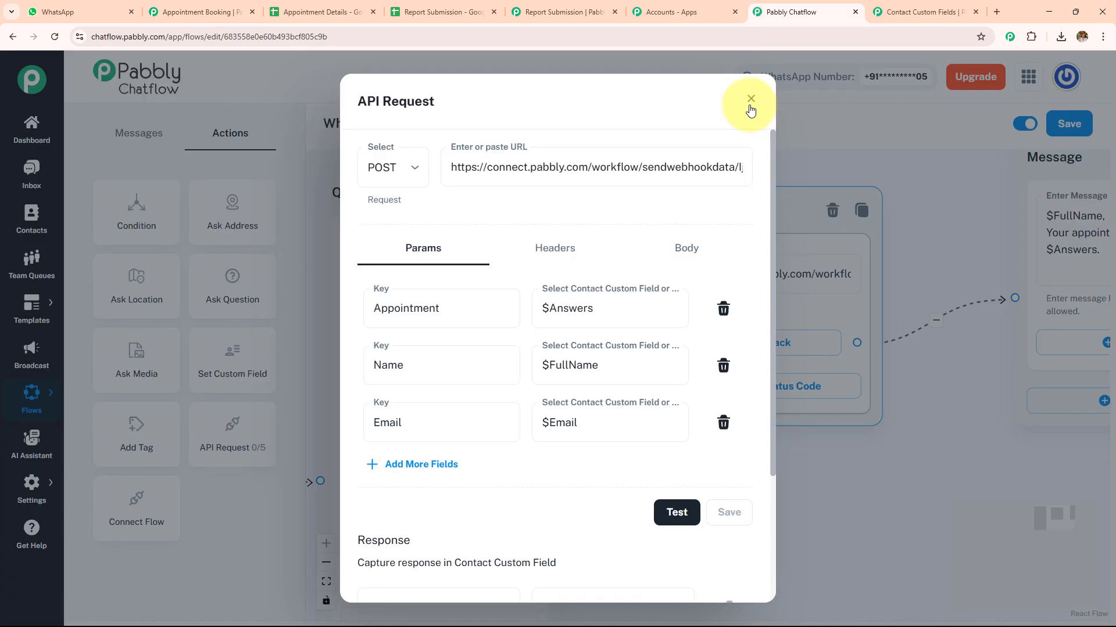
click(748, 105)
drag(943, 374, 623, 441)
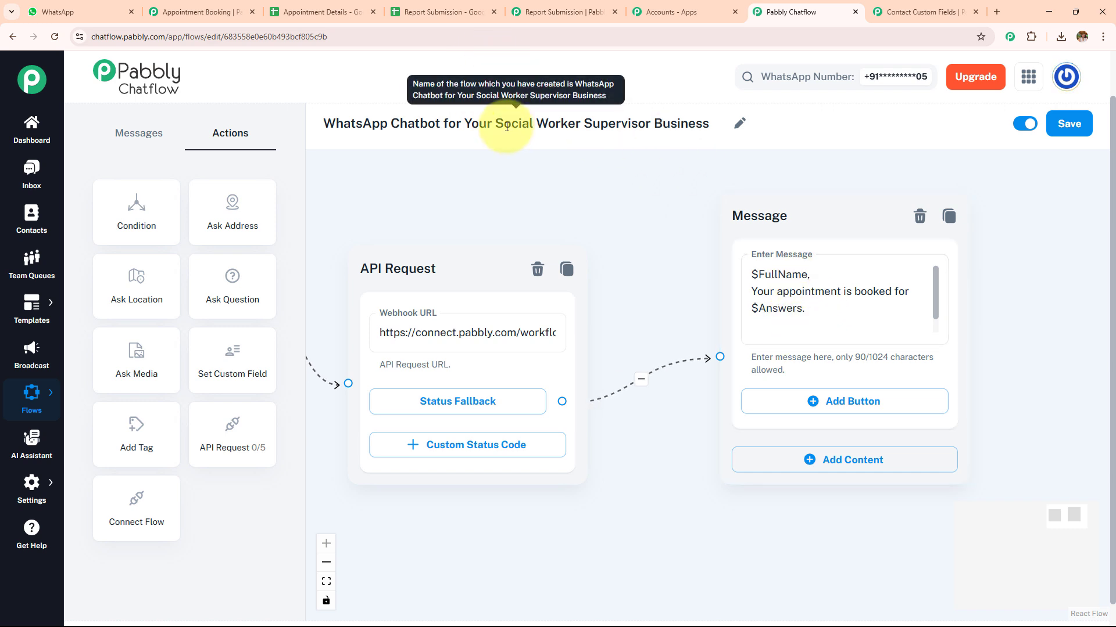
Copy the FullName contact custom field and try adding it at the end of the appointment confirmation message
click(881, 10)
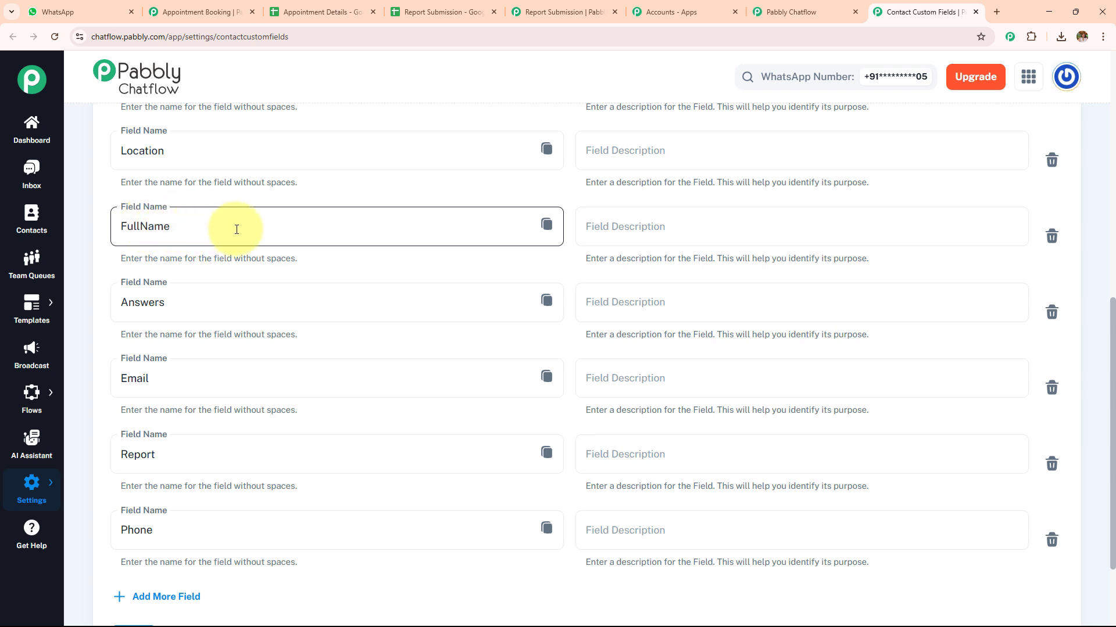
click(546, 226)
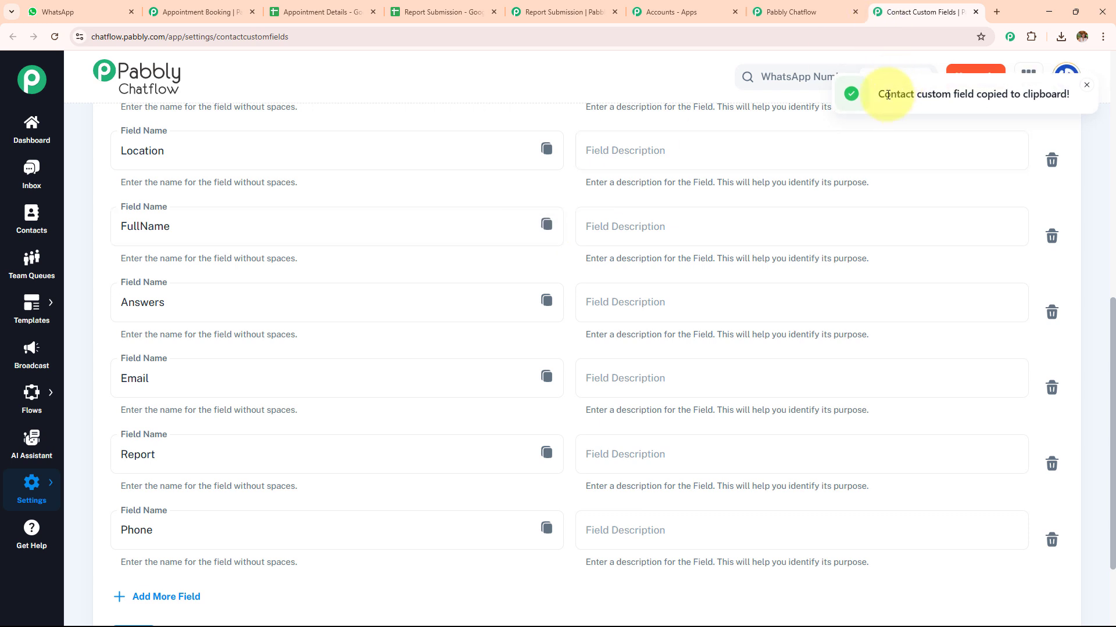
click(814, 13)
click(808, 326)
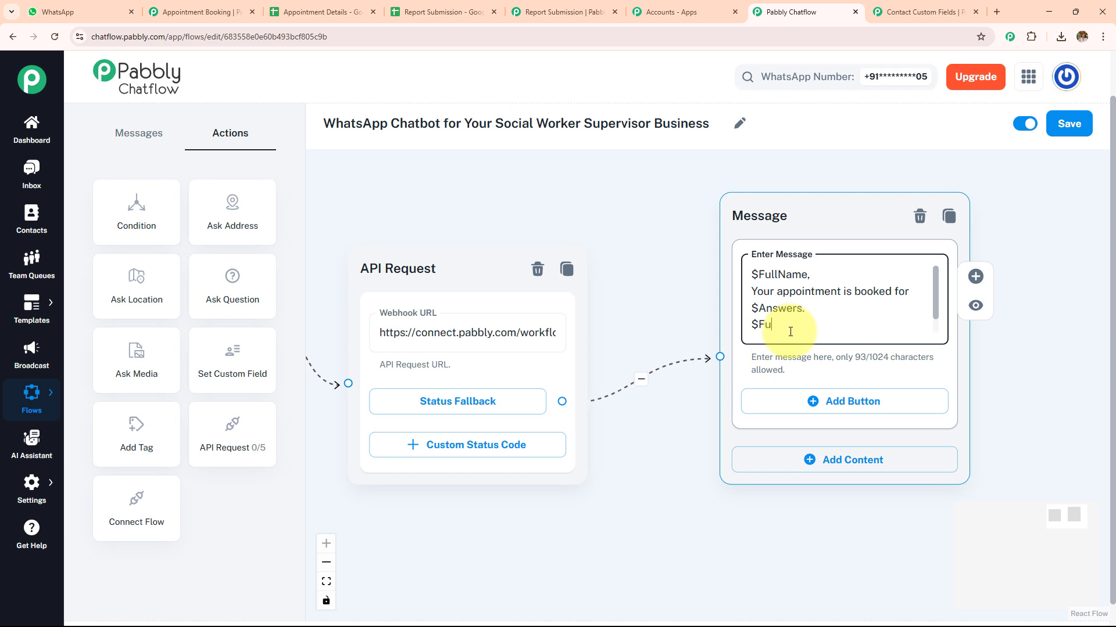
key(BackSpace)
key(BackSpace)
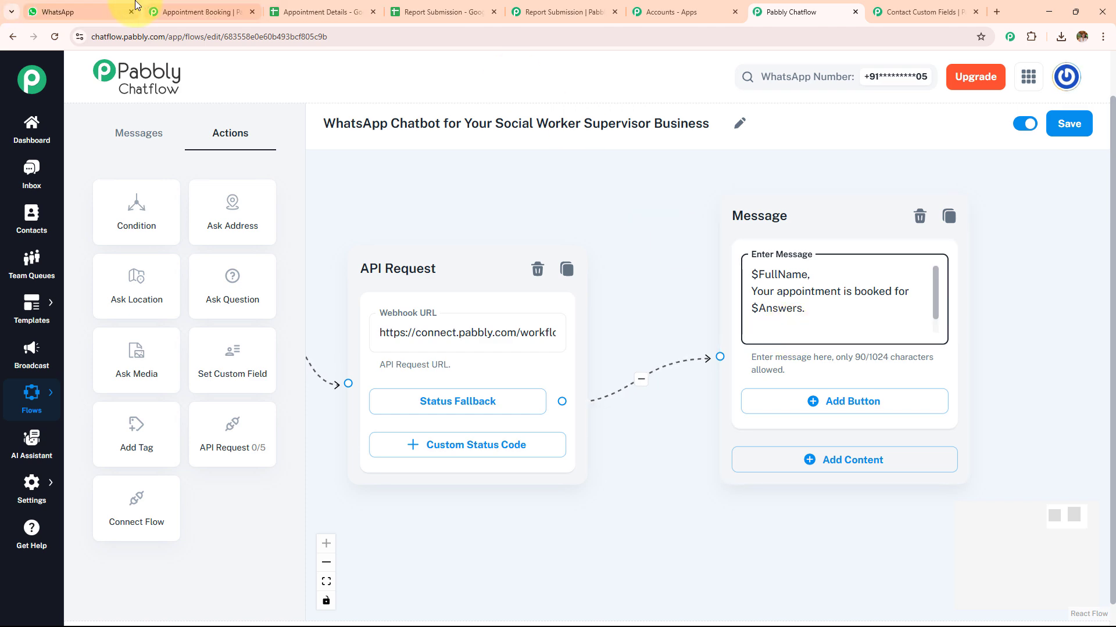
Switch to the WhatsApp chat and check the appointment confirmation reply sent by the bot
click(58, 12)
scroll(480, 397, down, 5)
scroll(476, 391, up, 8)
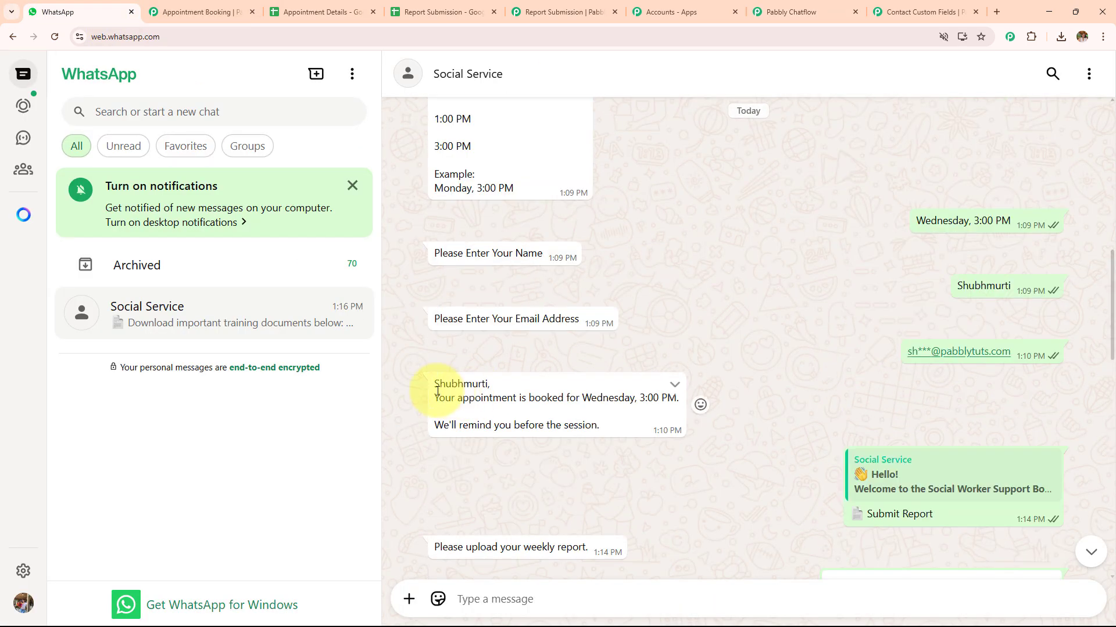
drag(437, 393, 604, 391)
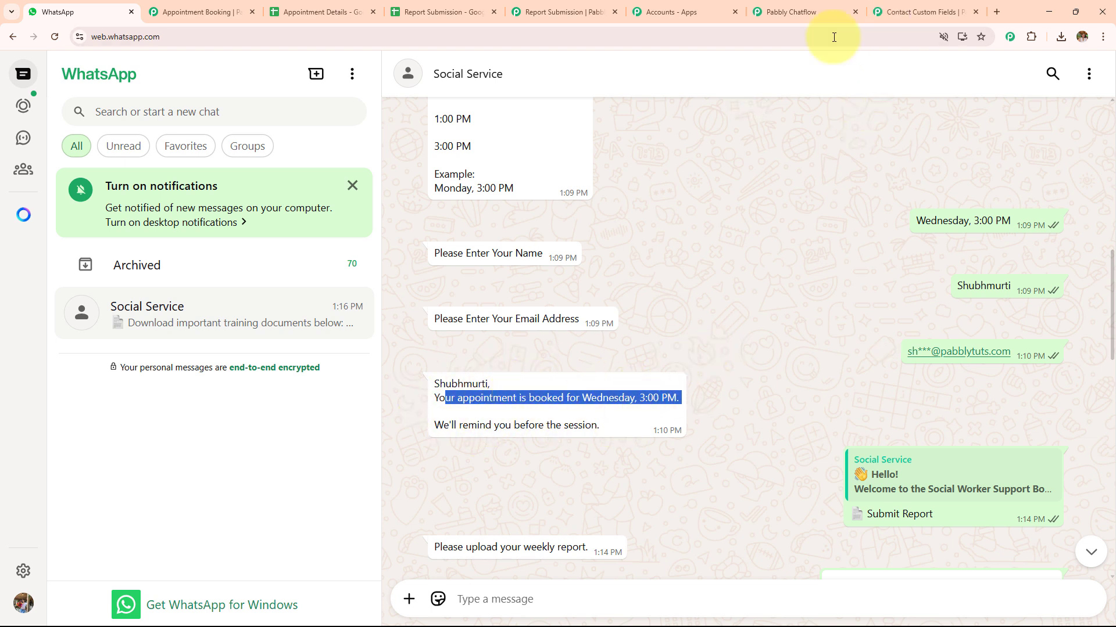
Return to the flow in Pabbly Chatflow and examine the Media Question that requests the weekly report
click(840, 12)
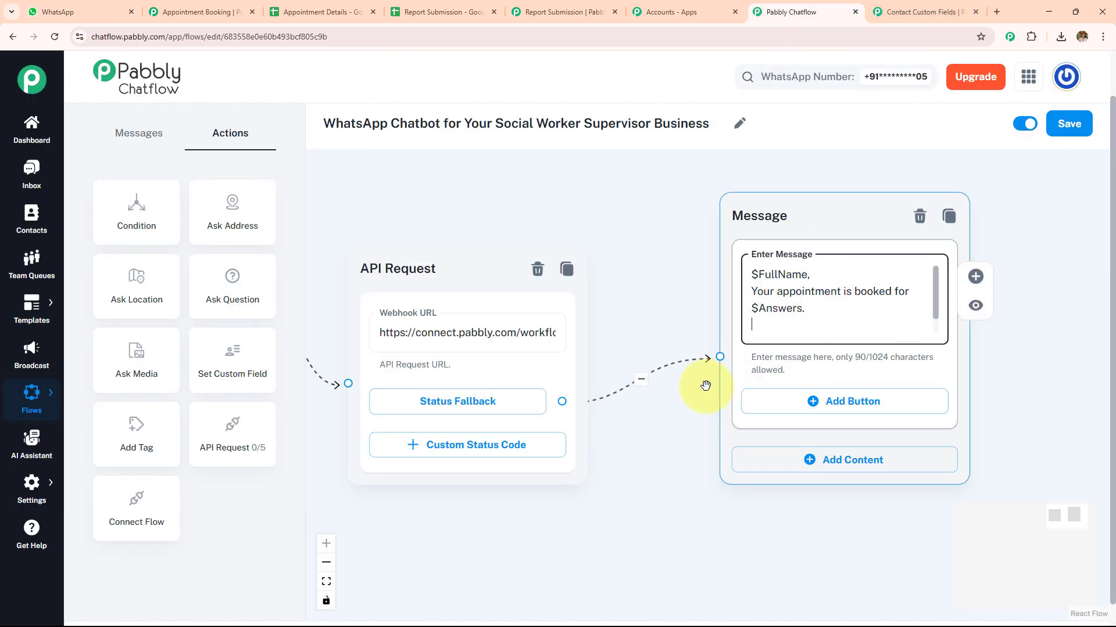
scroll(660, 466, down, 2)
scroll(789, 366, down, 5)
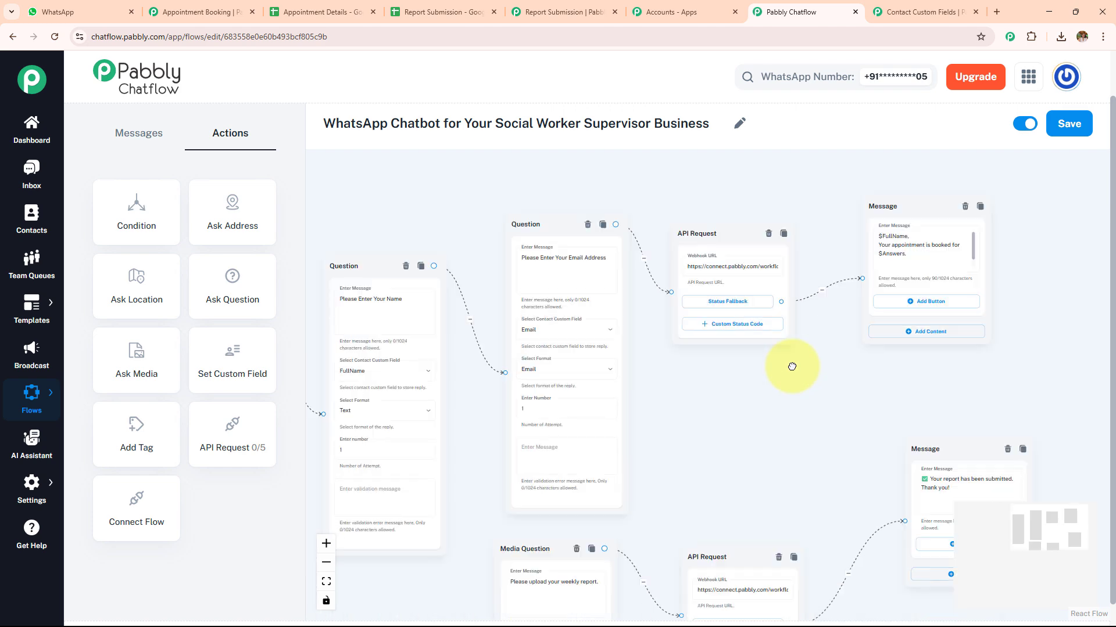
drag(784, 378, 890, 228)
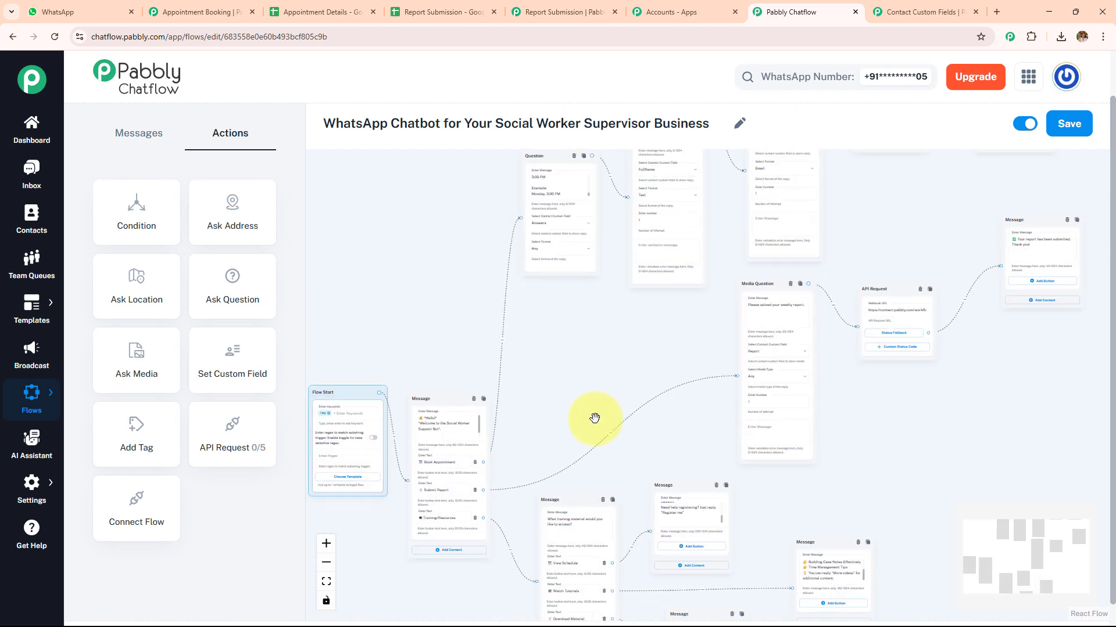
scroll(588, 411, up, 5)
scroll(492, 355, up, 5)
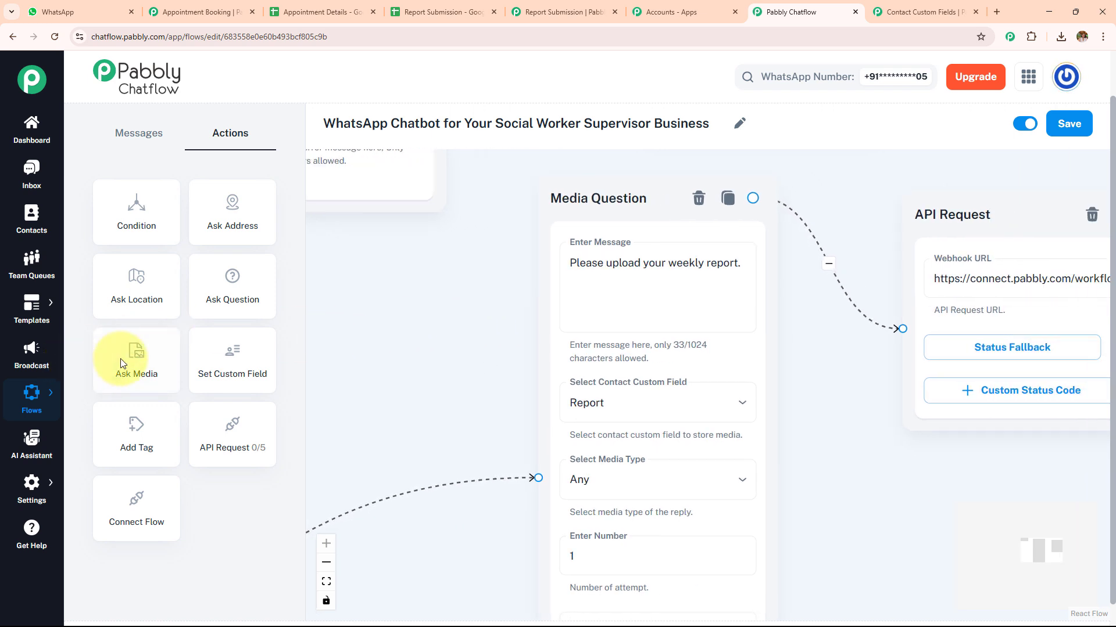
Try adding another Ask Media action and view the contact custom fields it can store media in
drag(120, 358, 481, 256)
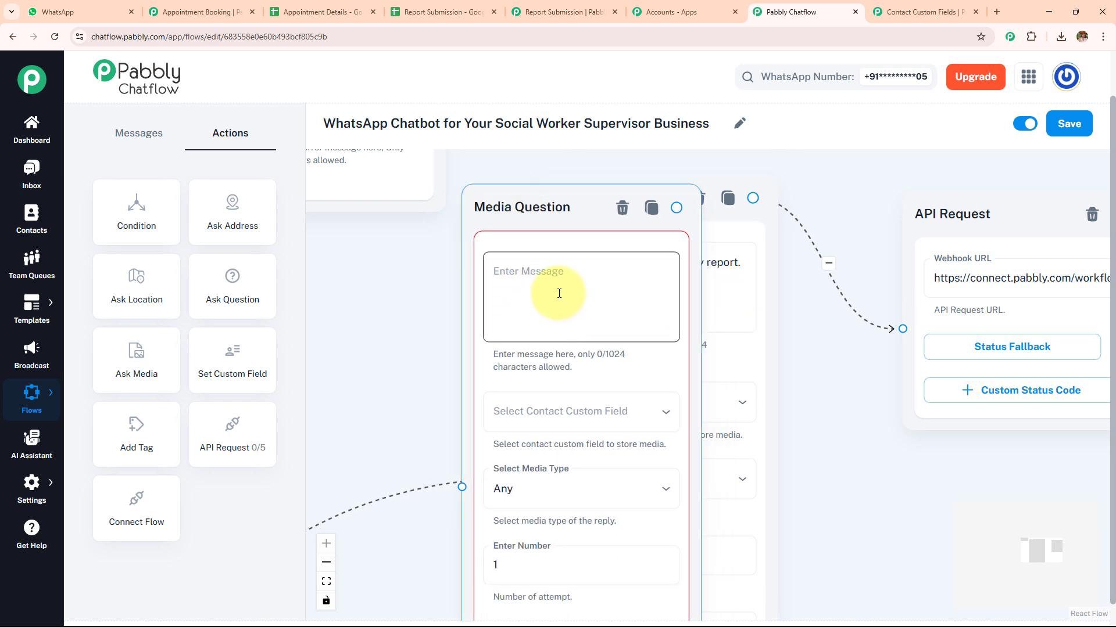
click(570, 411)
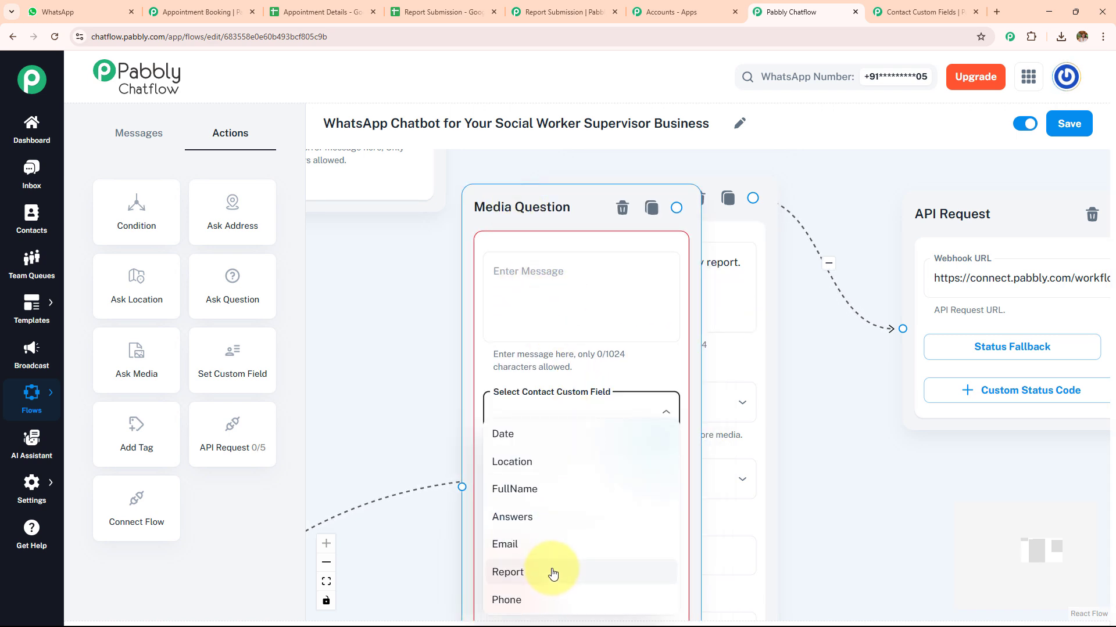
click(843, 396)
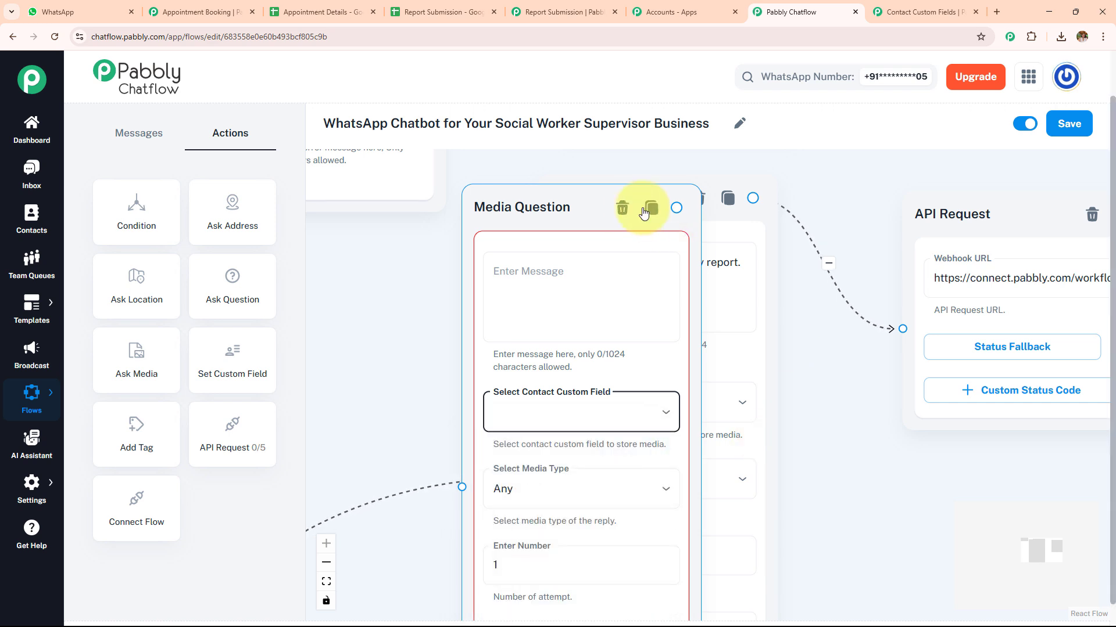
click(623, 209)
Keep Report as the weekly report question's contact custom field and review the media types it can accept
click(667, 405)
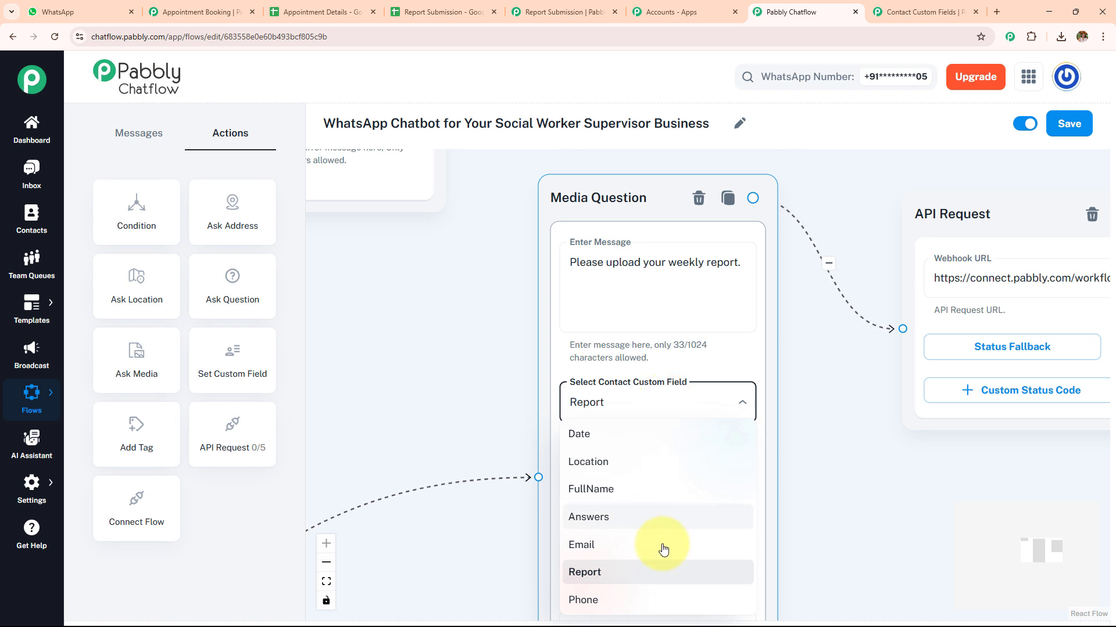
click(663, 577)
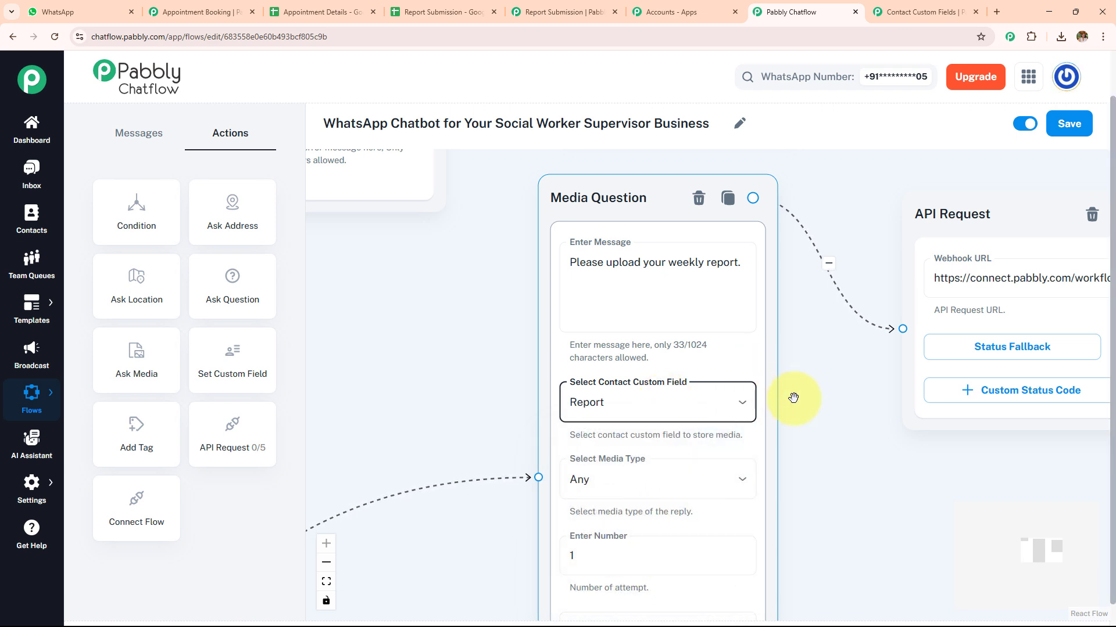
scroll(812, 434, right, 2)
click(621, 475)
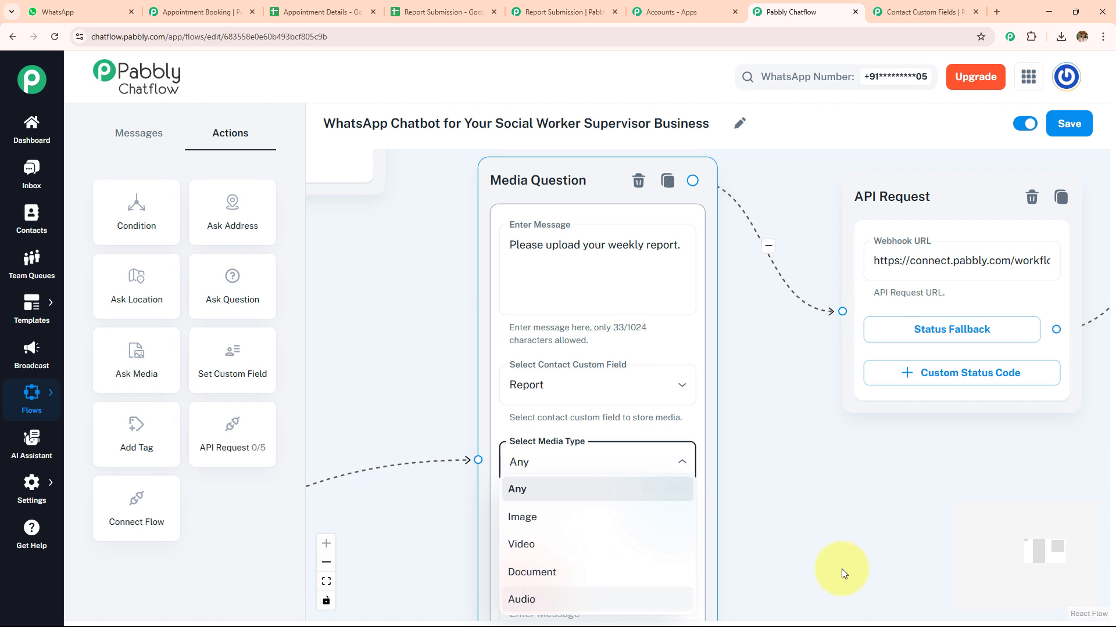
click(755, 532)
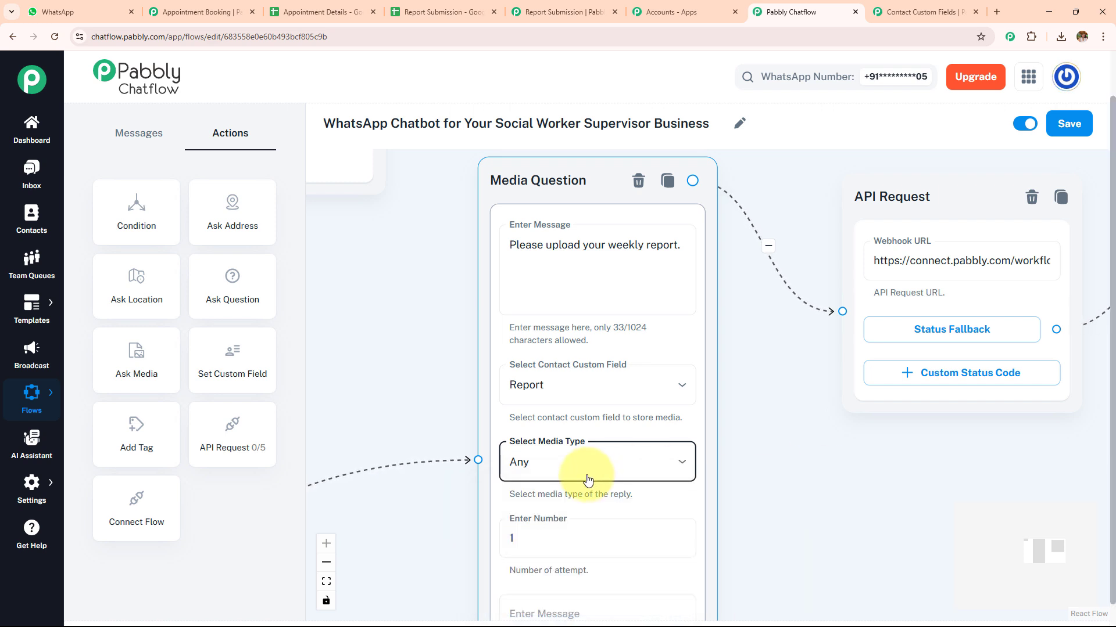
click(835, 461)
Go from the report branch's API Request to the Report Submission workflow in Pabbly Connect and expand its Catch Webhook trigger
drag(833, 471, 542, 500)
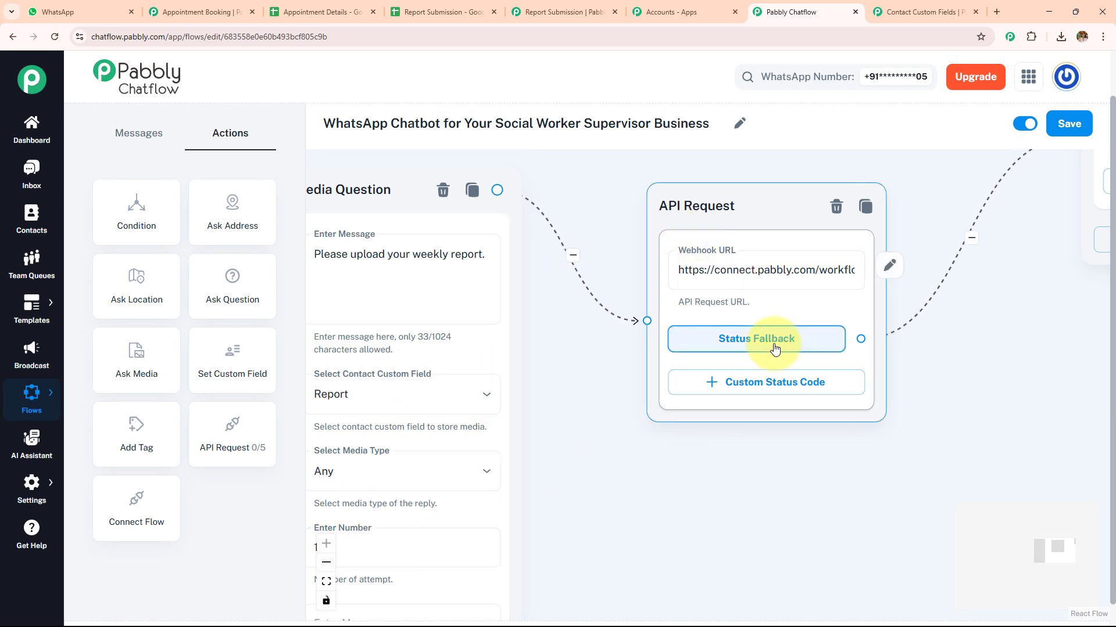
click(573, 9)
click(567, 265)
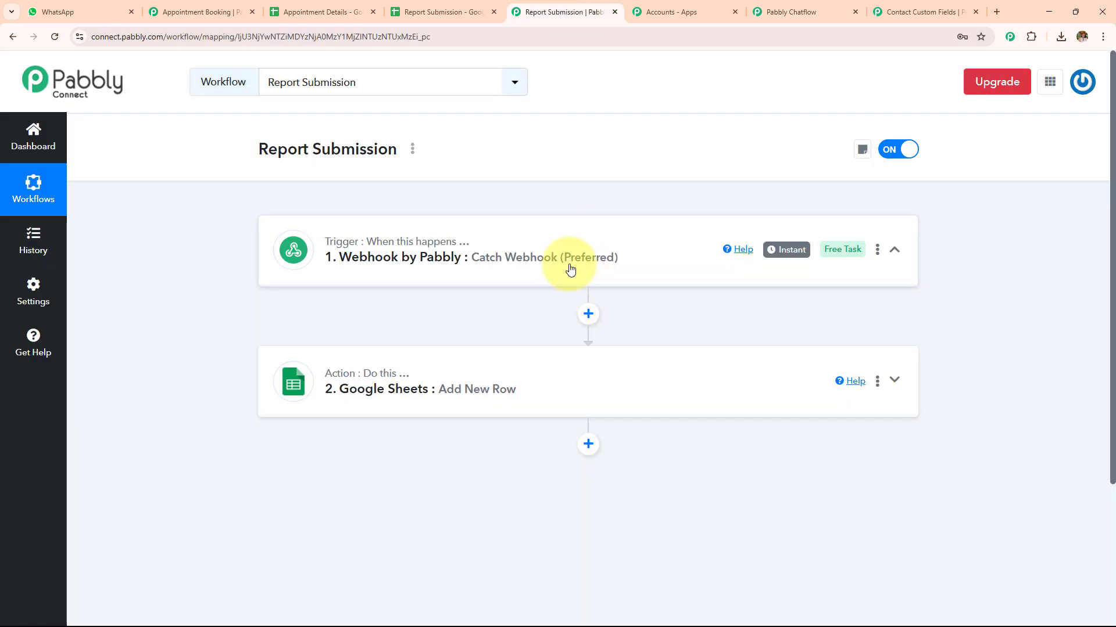
Compare the report API Request's URL and Name, Phone and Report parameters with the Report Submission workflow's webhook URL and received response
click(785, 11)
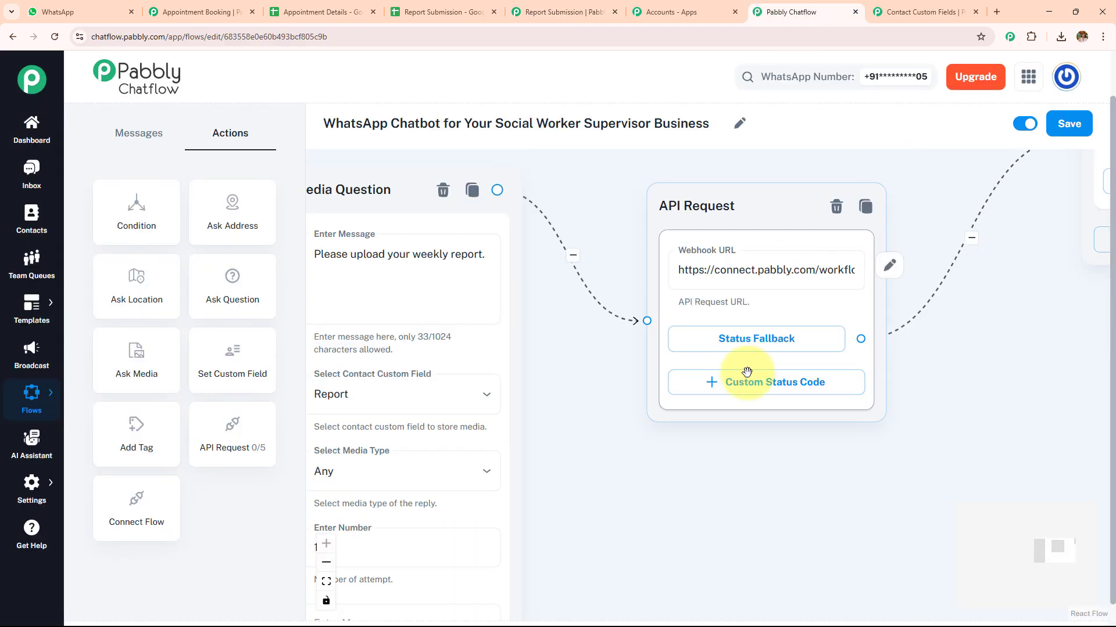
click(891, 268)
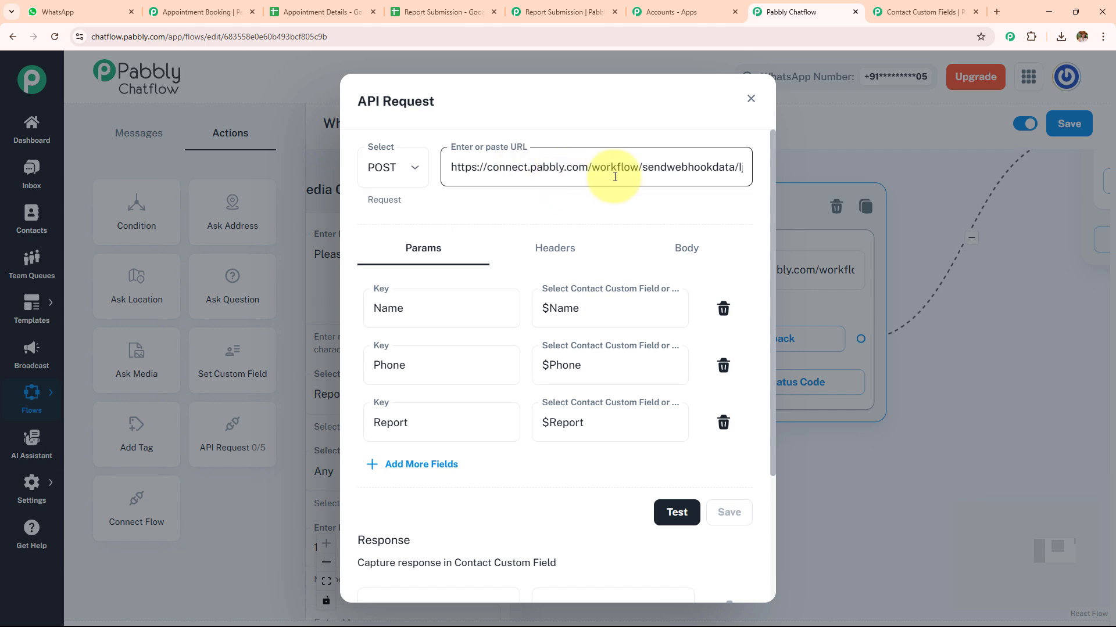
click(538, 12)
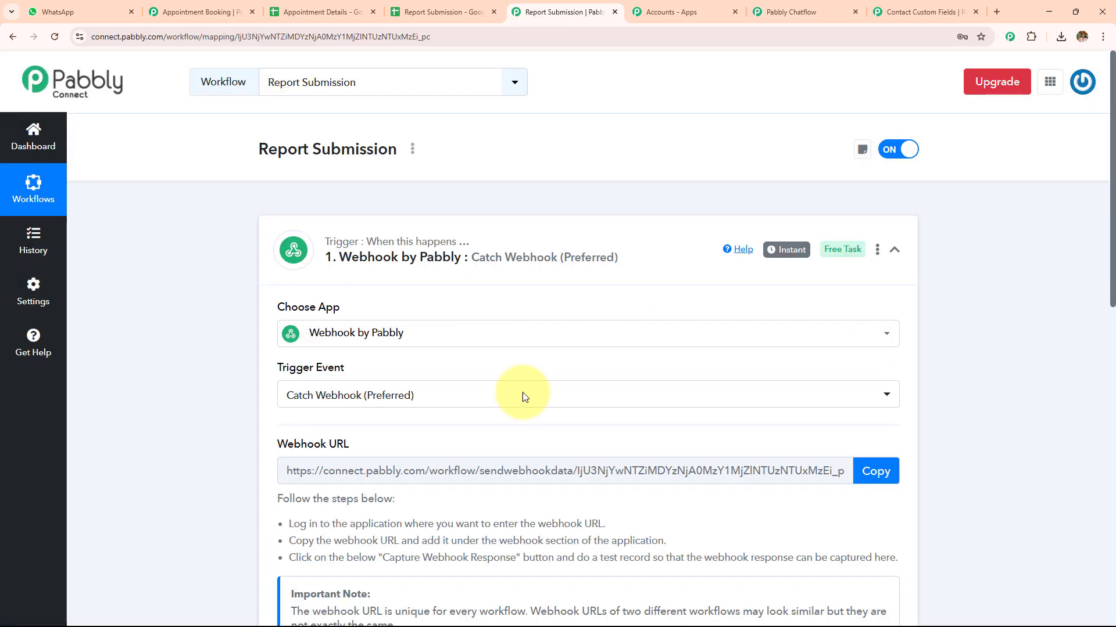
scroll(574, 404, down, 7)
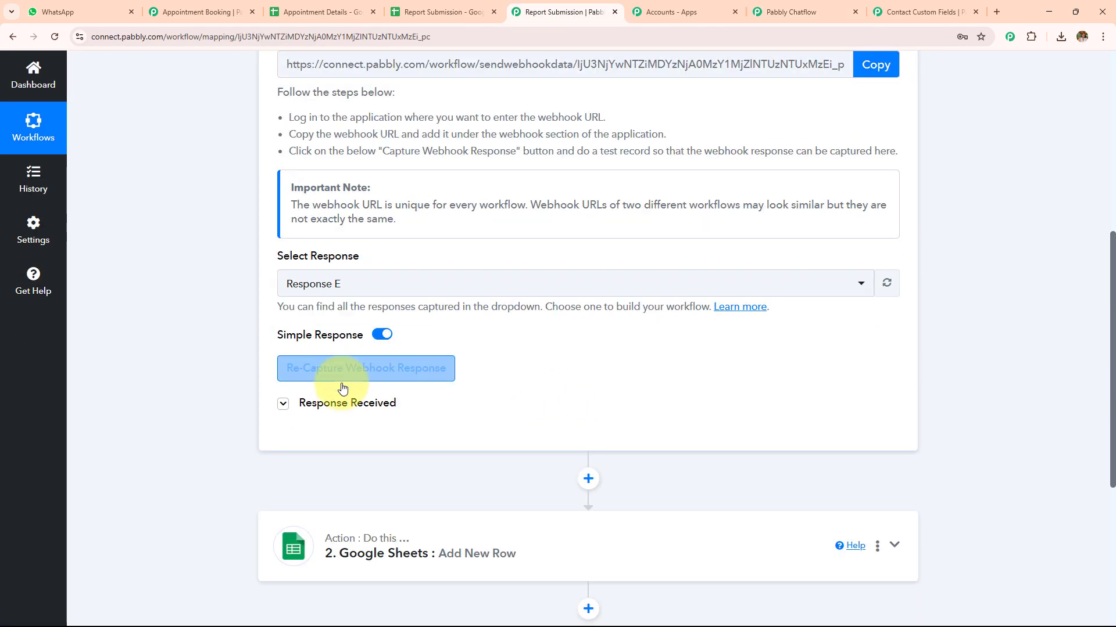
click(339, 404)
Check the Name, Phone and Report columns in the Report Submission spreadsheet and return to the API Request settings
click(832, 7)
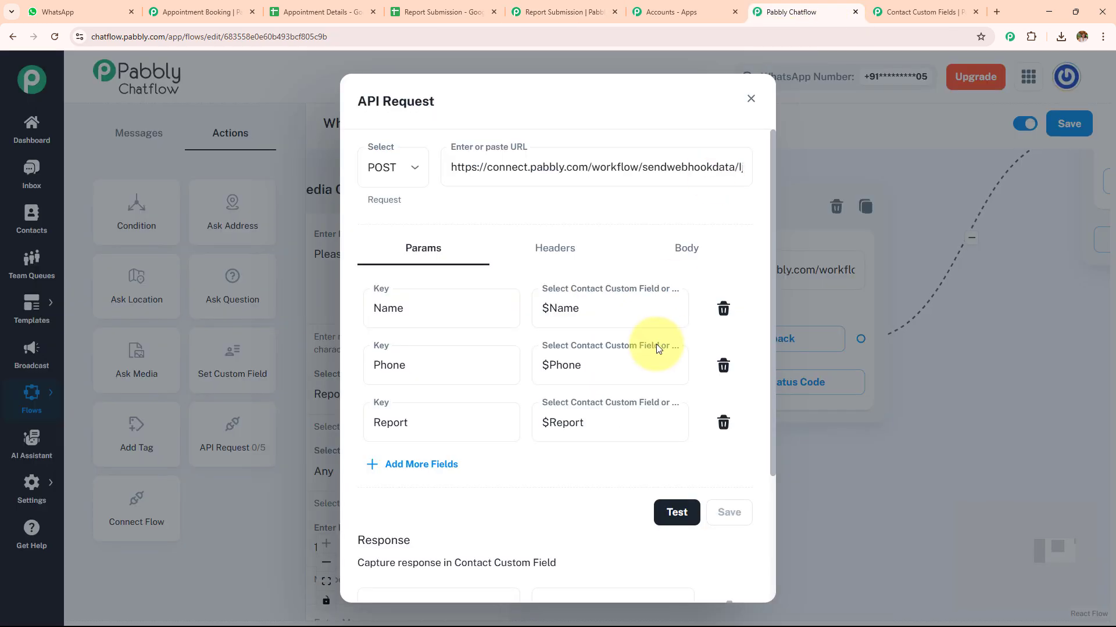
click(440, 12)
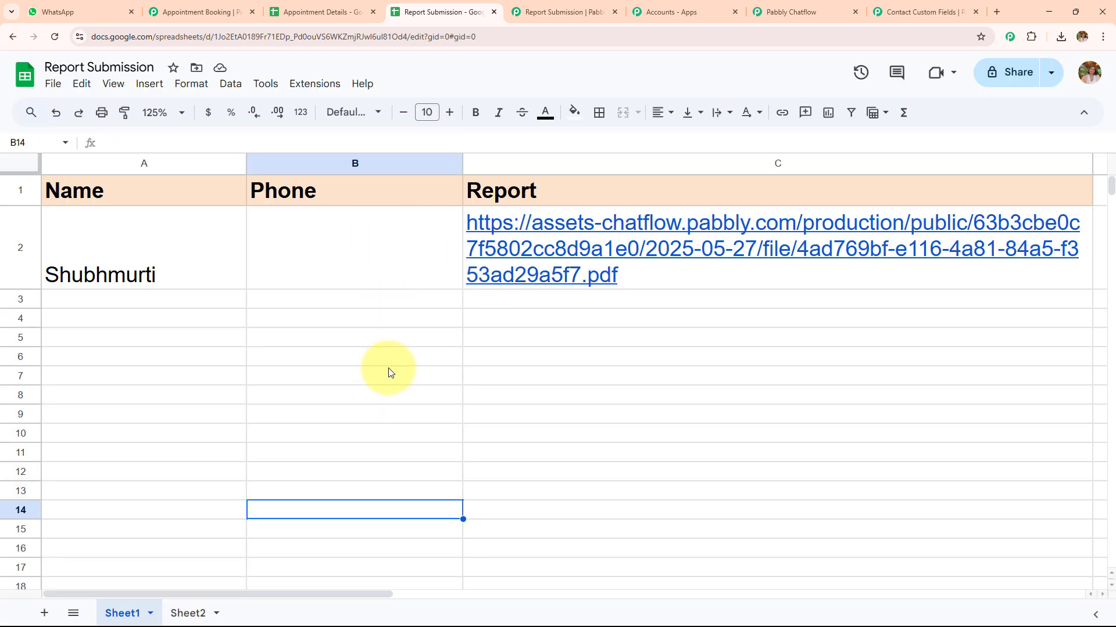
click(825, 13)
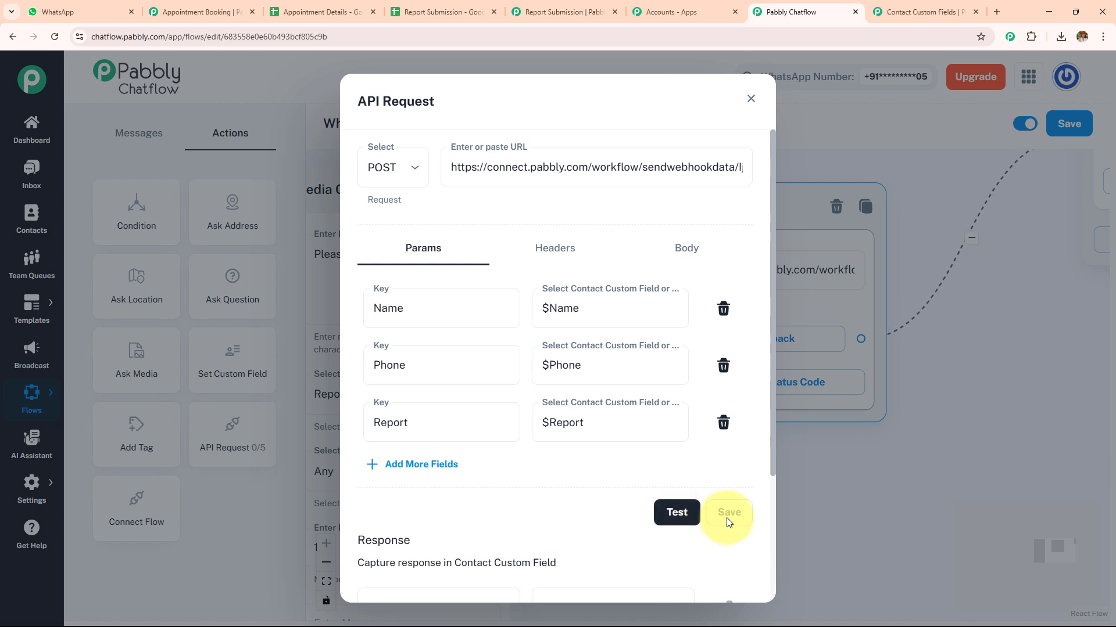
Close the API Request settings and examine the report submission confirmation message connected after it
click(867, 494)
scroll(754, 491, down, 4)
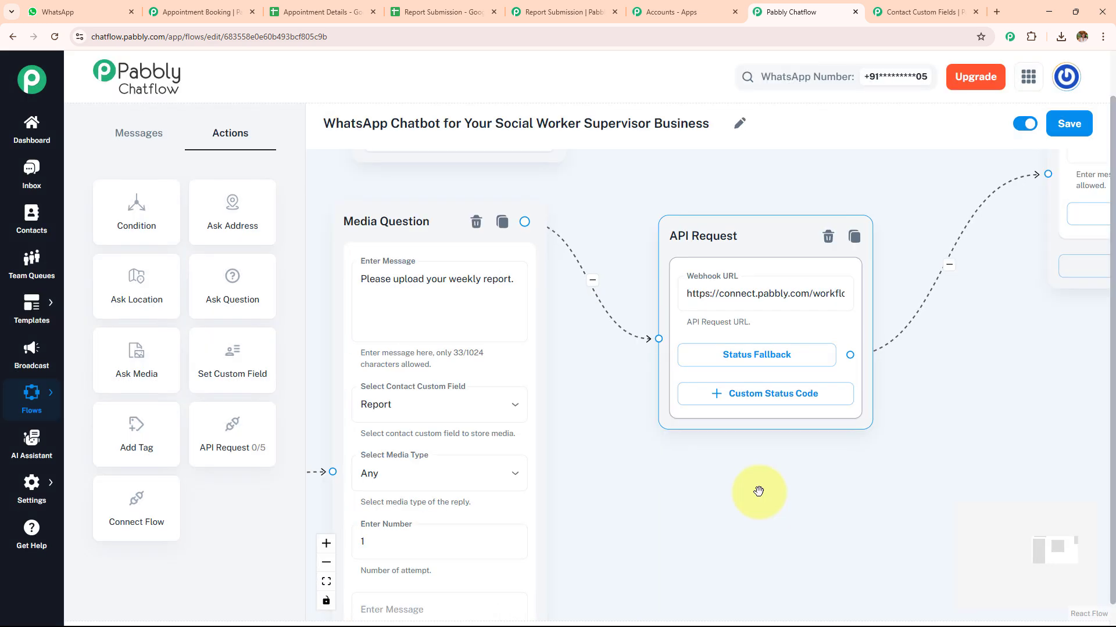
drag(787, 502, 924, 422)
scroll(924, 420, down, 2)
drag(859, 443, 662, 472)
scroll(662, 470, up, 3)
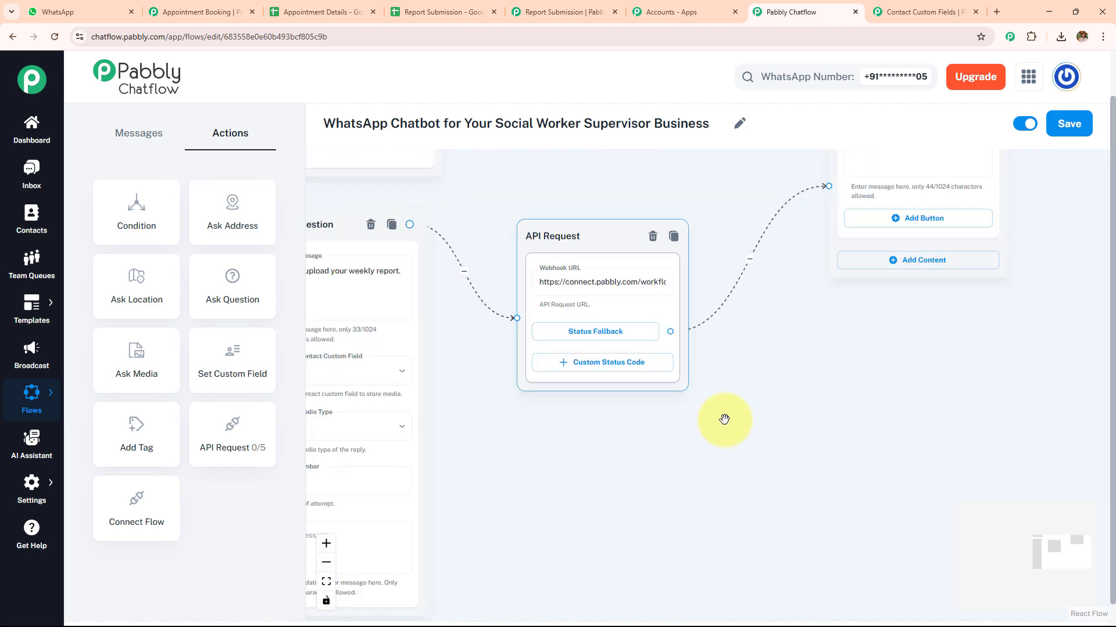
drag(811, 380, 702, 533)
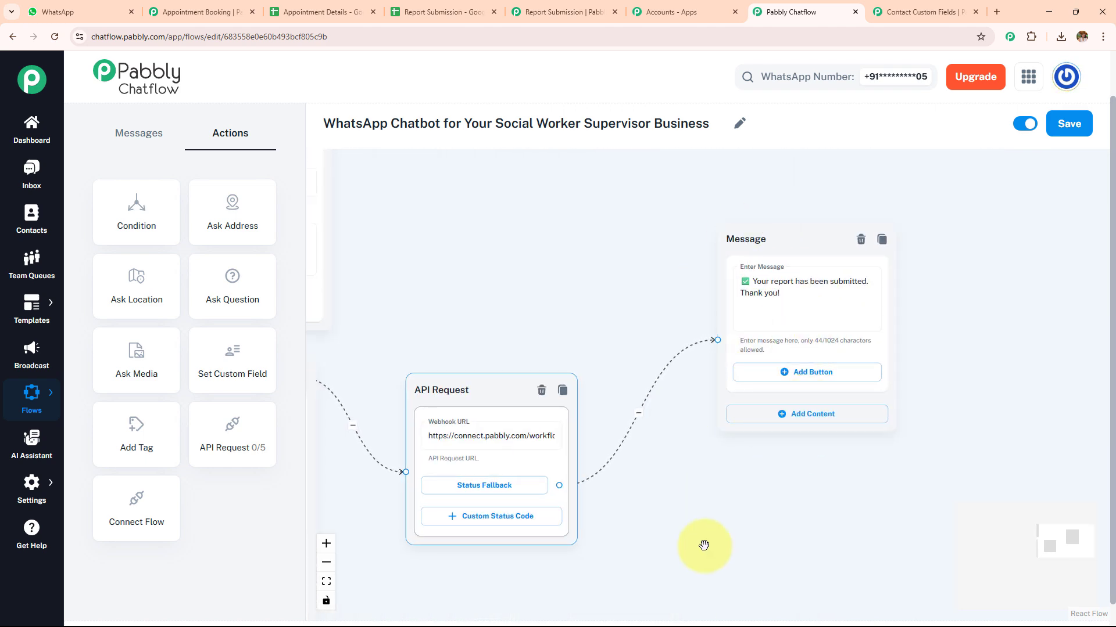
Examine the training material message and its View Schedule, Watch Tutorials and Download Material buttons
scroll(705, 545, down, 3)
drag(667, 576, 871, 256)
drag(800, 309, 991, 228)
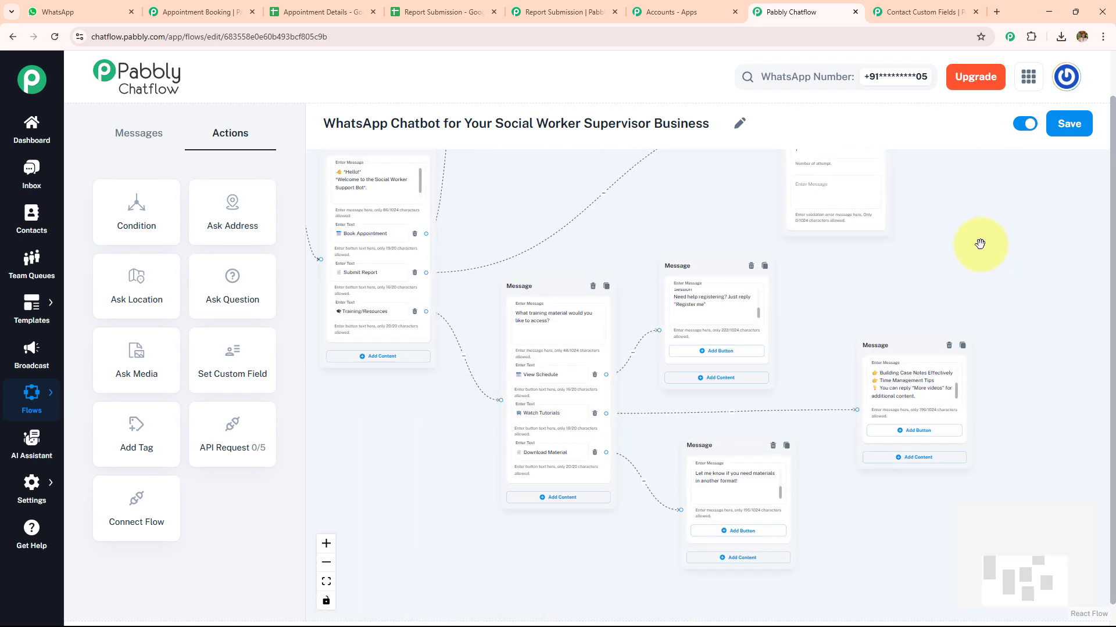
scroll(980, 245, up, 3)
drag(720, 343, 1012, 316)
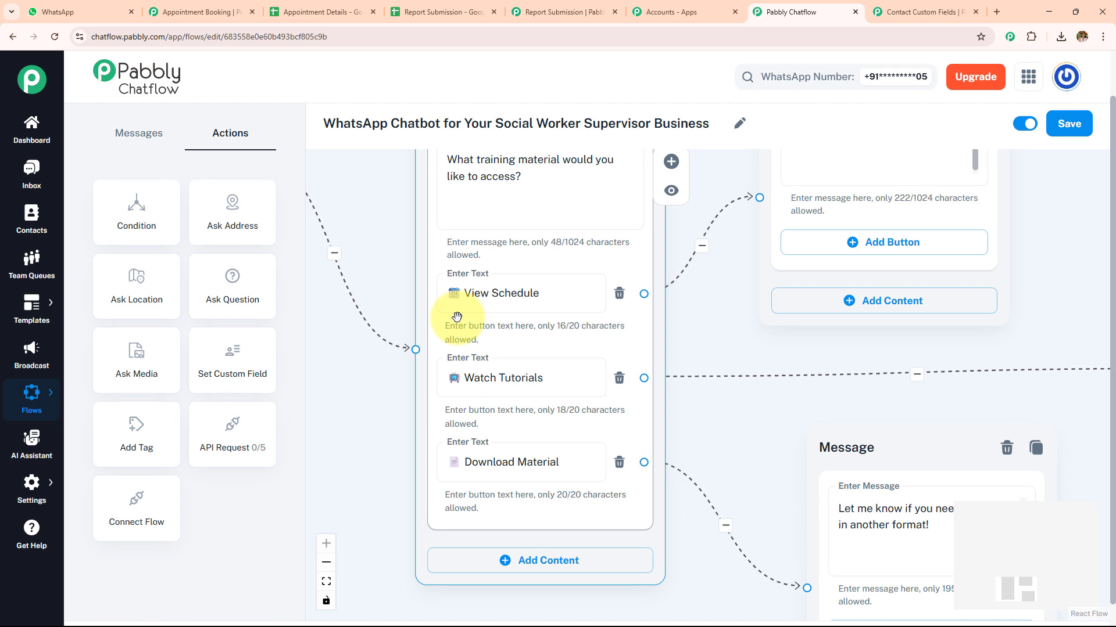
click(573, 378)
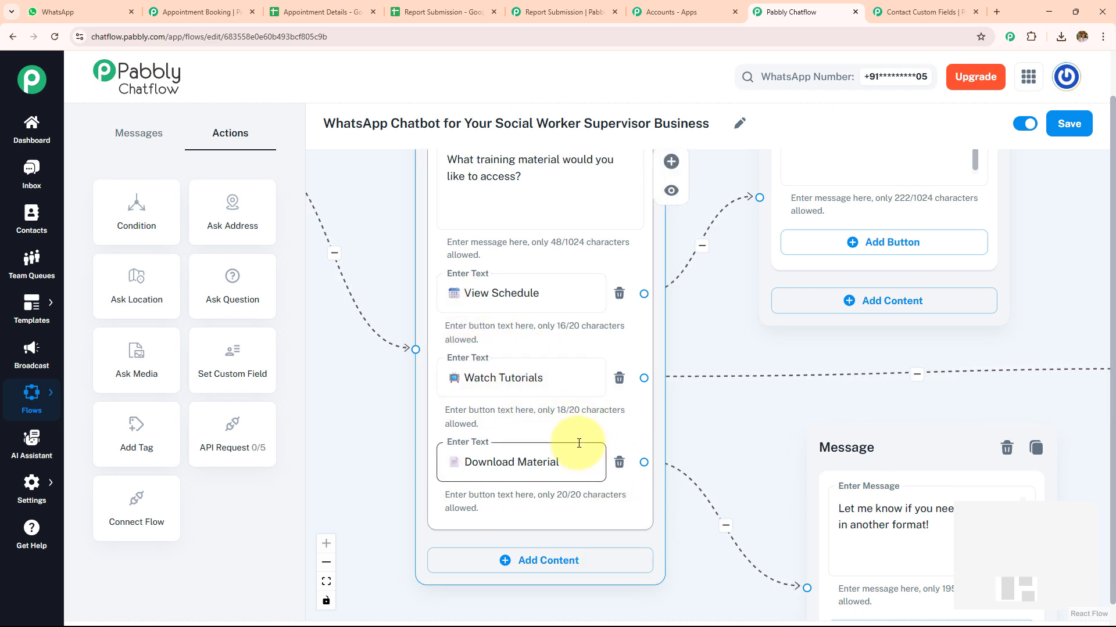
click(735, 430)
Examine the message connected to the Download Material button, including its list of training documents
drag(738, 430, 573, 378)
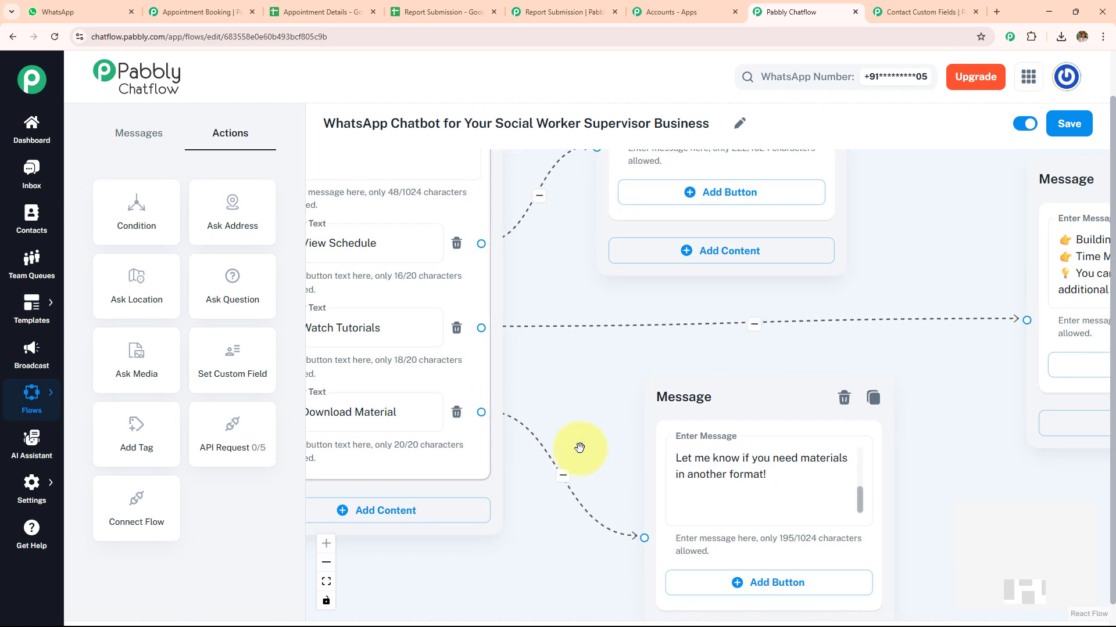
drag(860, 492, 862, 463)
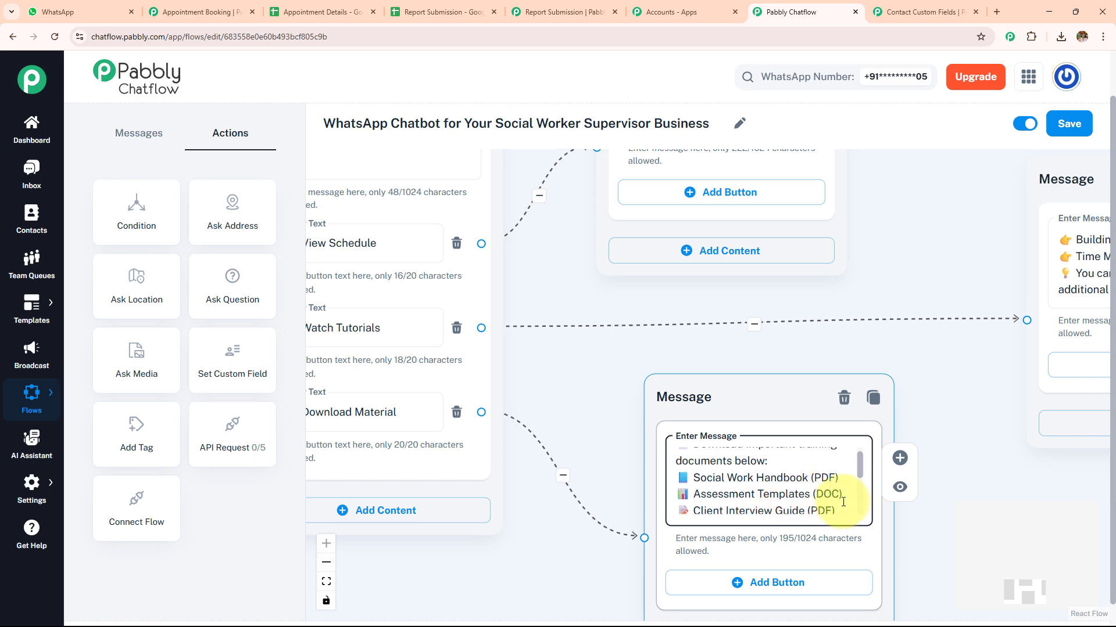
drag(941, 404, 943, 400)
scroll(943, 401, down, 3)
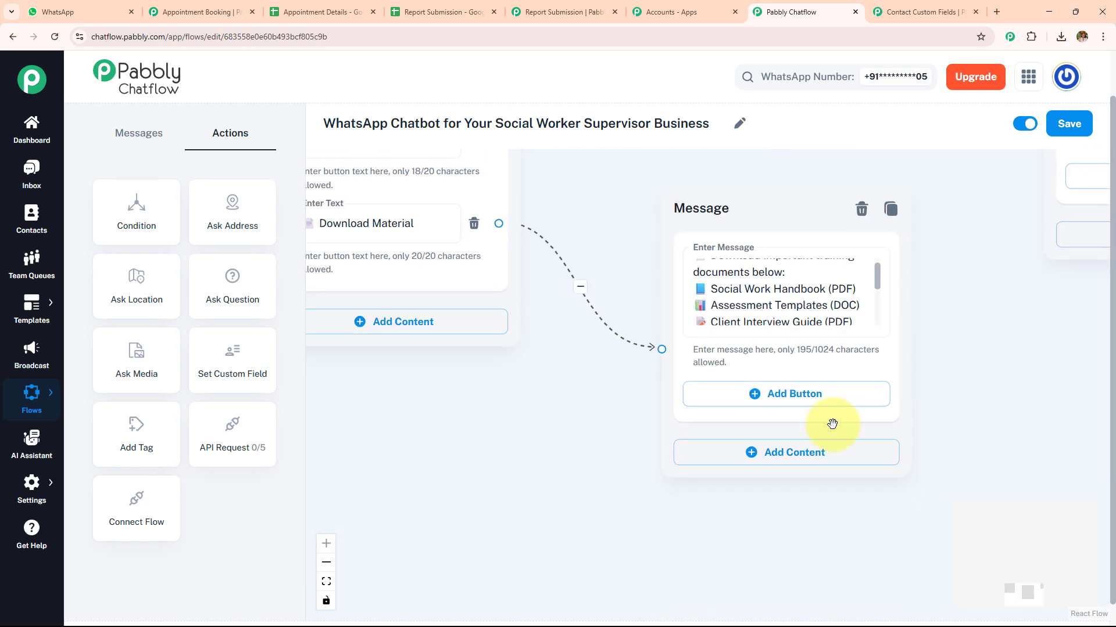
Add media content of the Document type to the message connected to the Download Material button
click(804, 455)
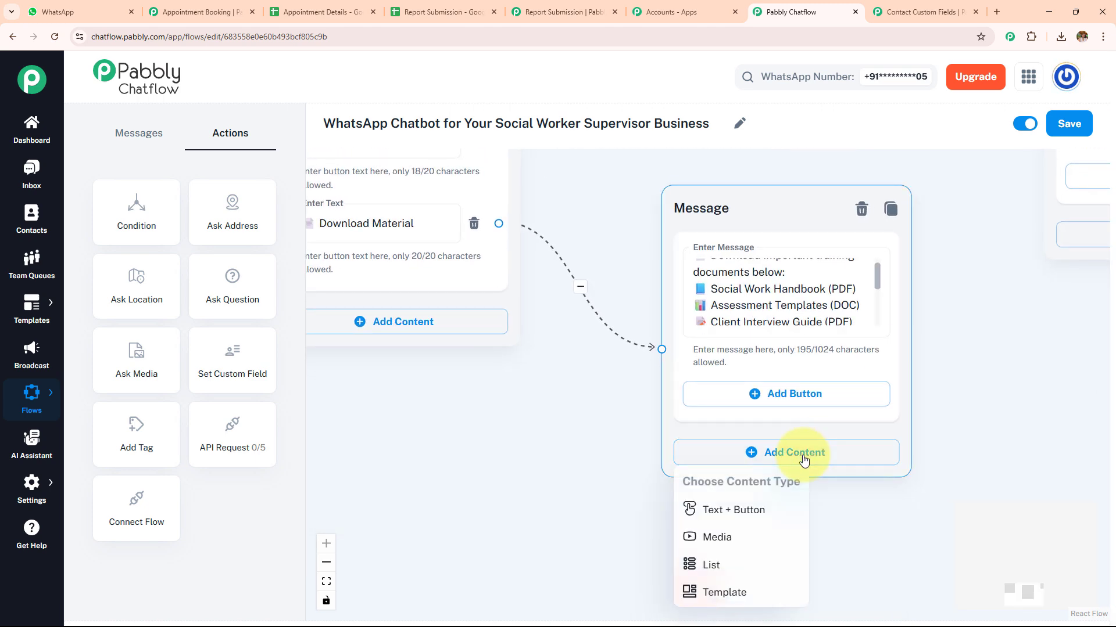
click(735, 538)
scroll(991, 374, down, 3)
click(739, 339)
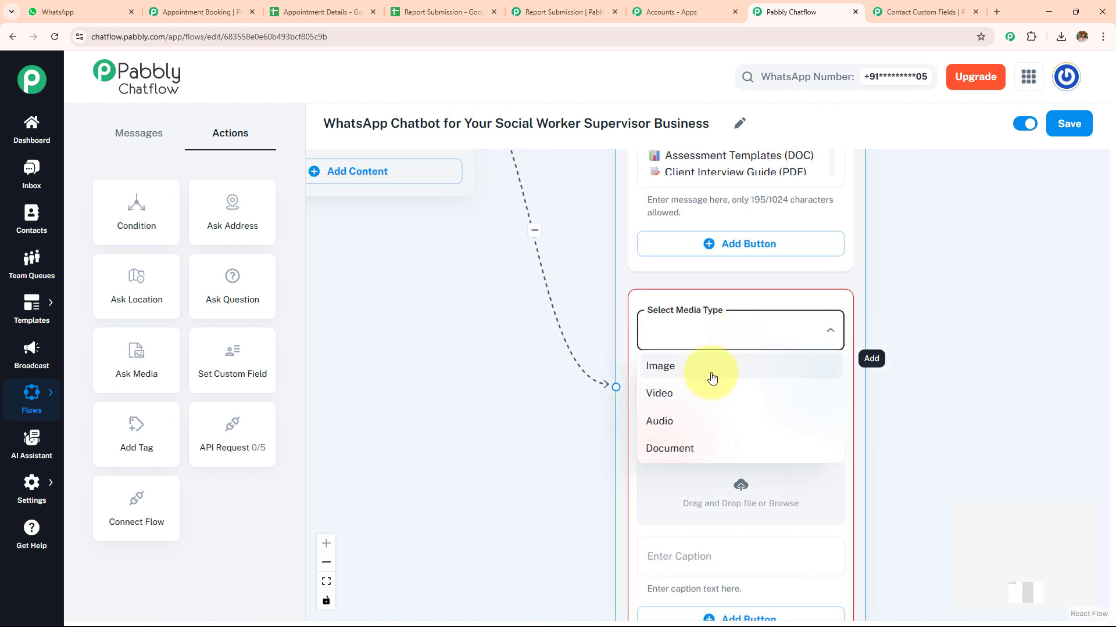
click(709, 451)
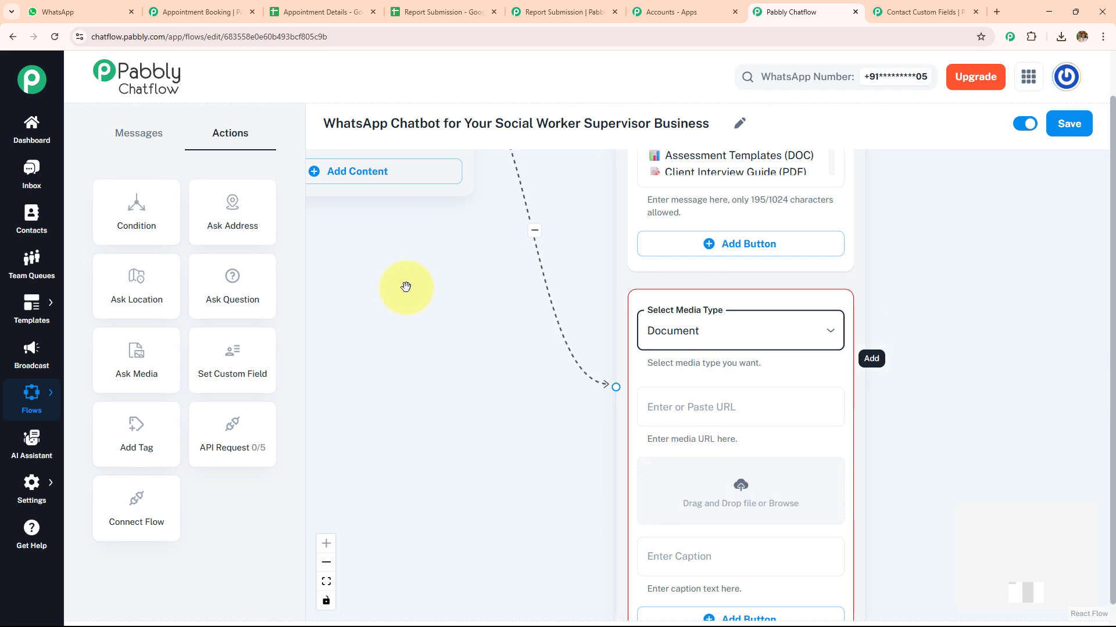
Upload the PDF "Weekly Report – May 20 to May 26 (2)" from Downloads to the document content
drag(405, 287, 381, 219)
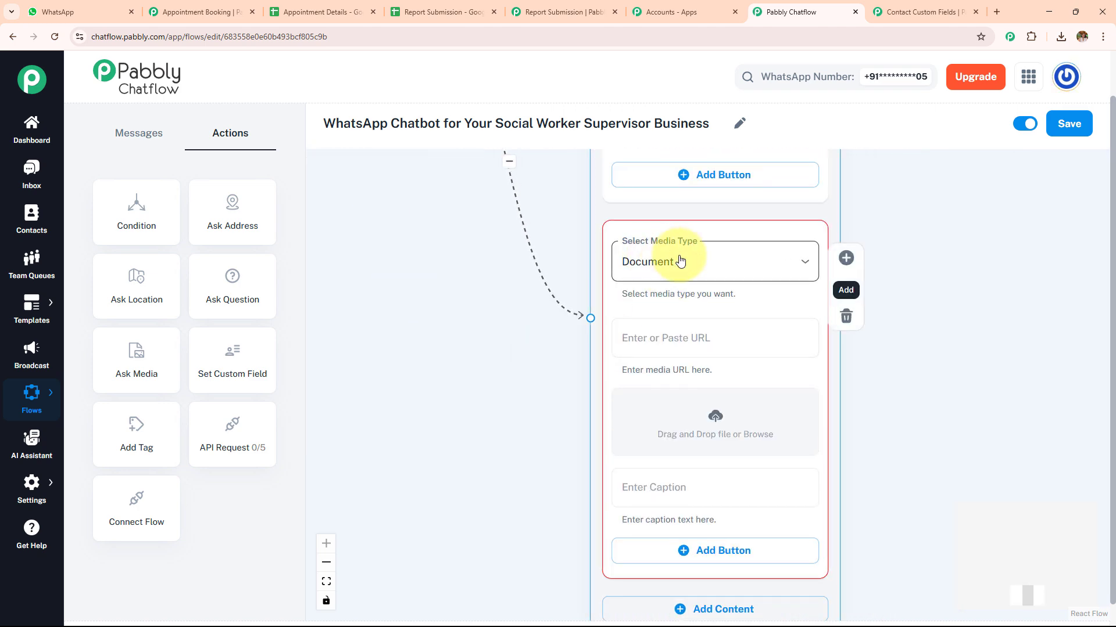
click(718, 419)
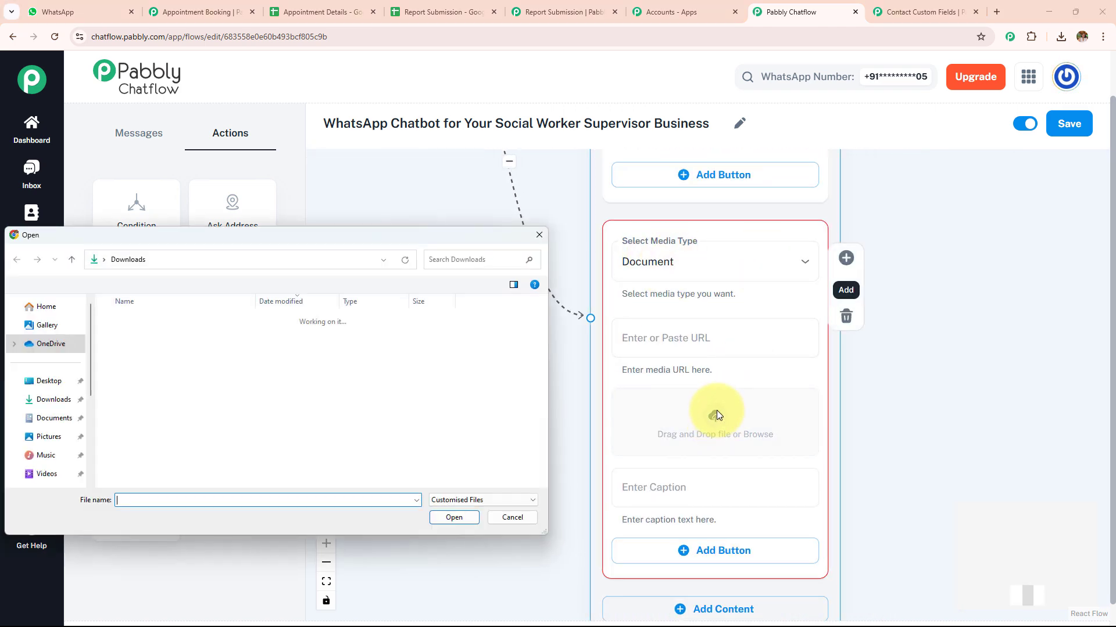
click(221, 337)
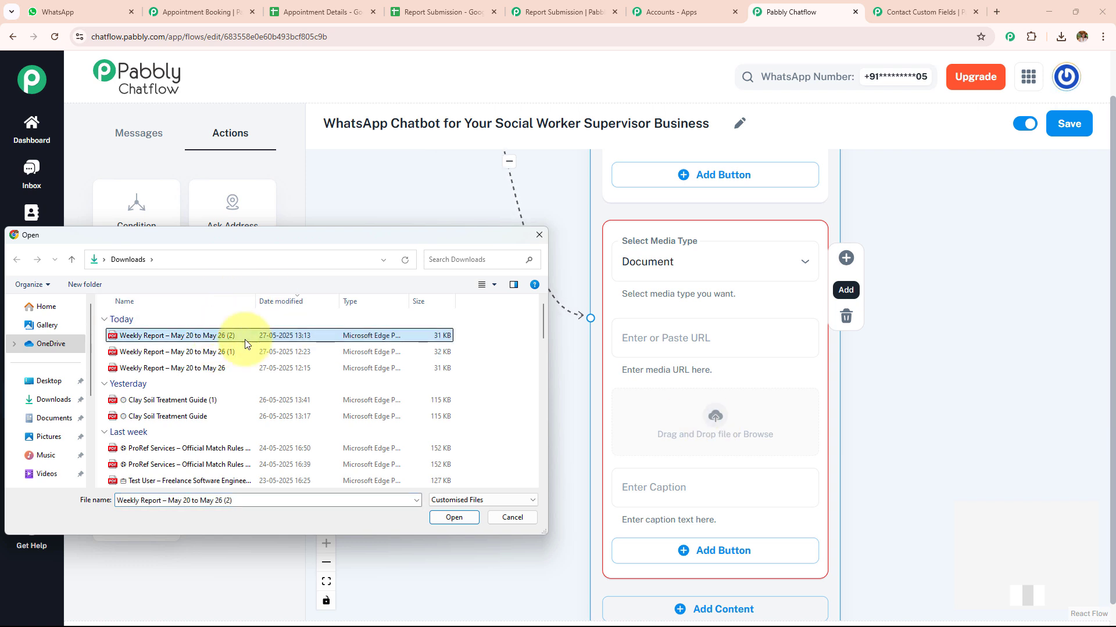
click(453, 520)
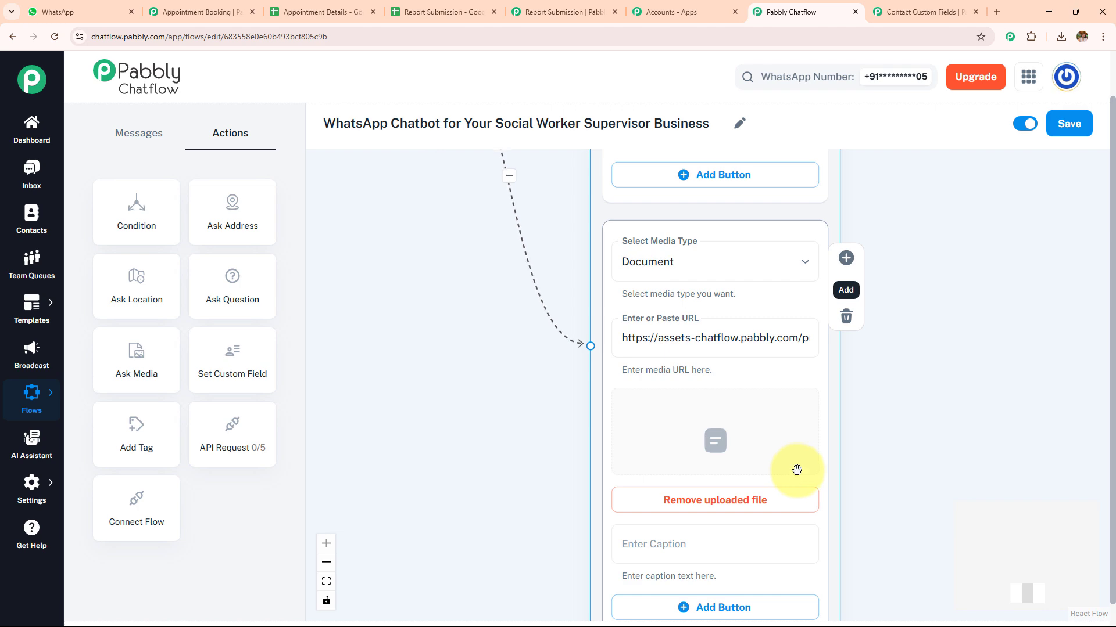
Examine the message connected to the Watch Tutorials button, including its list of popular training videos
scroll(877, 523, down, 5)
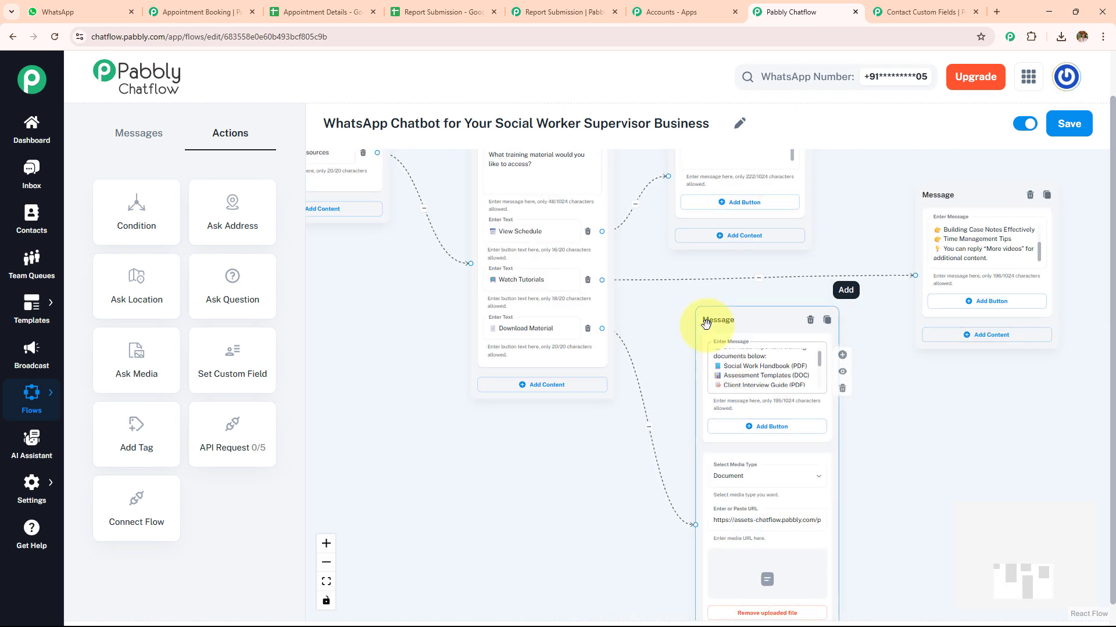
drag(667, 306, 552, 378)
scroll(880, 384, up, 3)
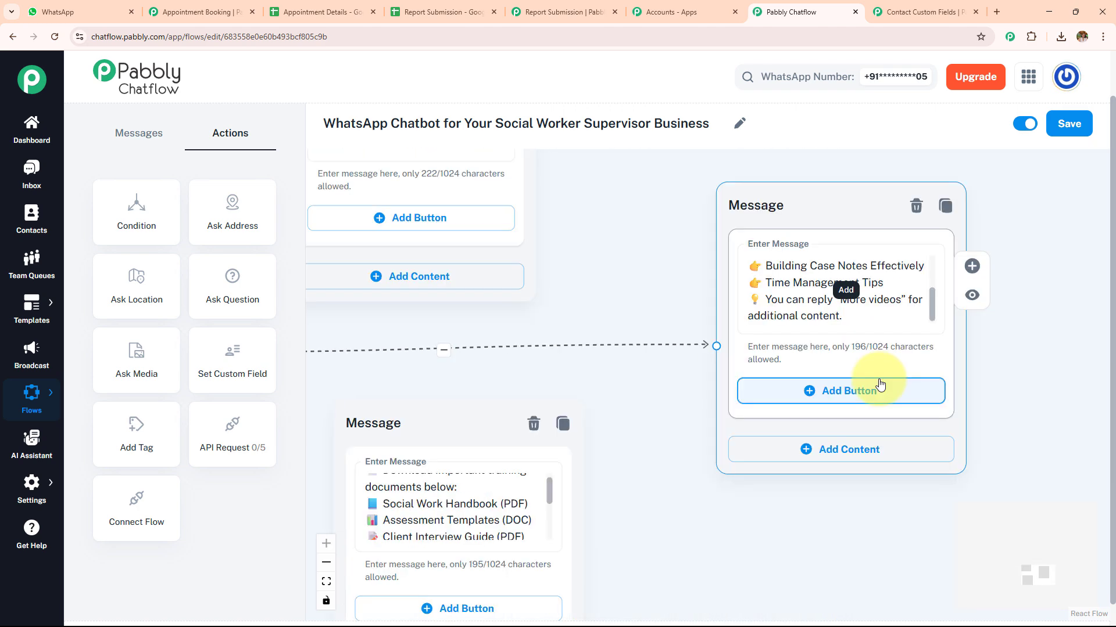
click(926, 299)
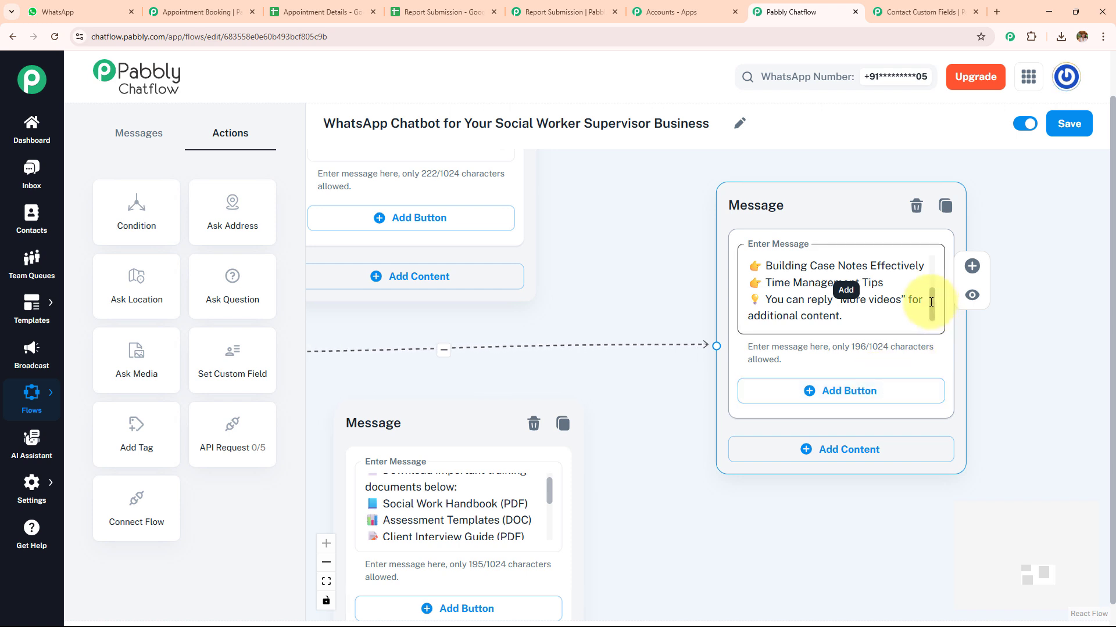
scroll(926, 290, up, 3)
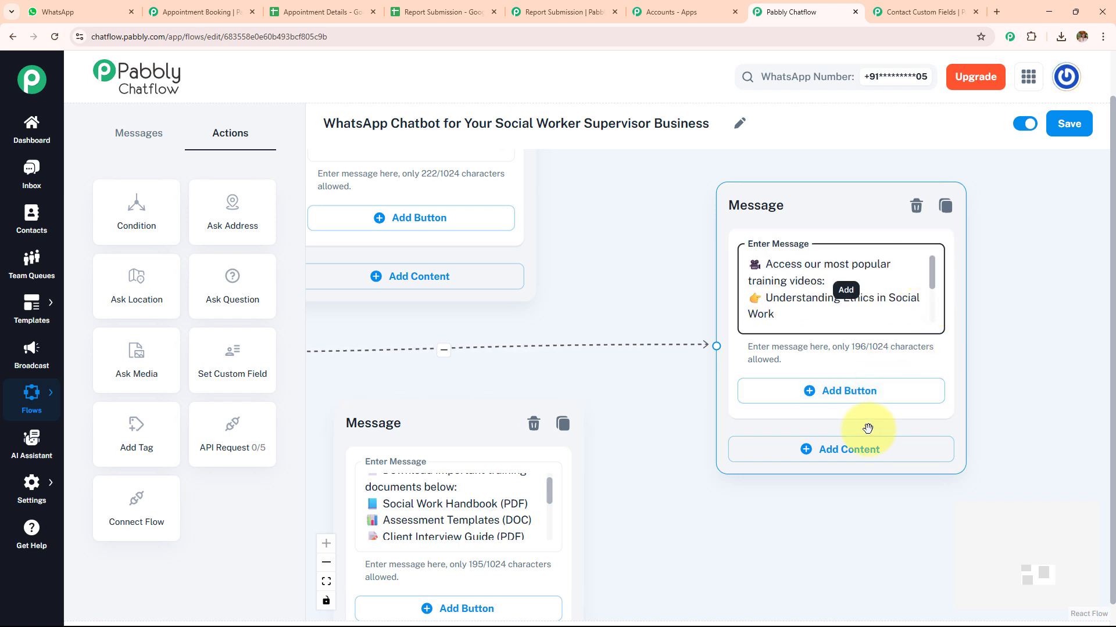
Add media content of the Video type to the training videos message and delete it again
click(859, 459)
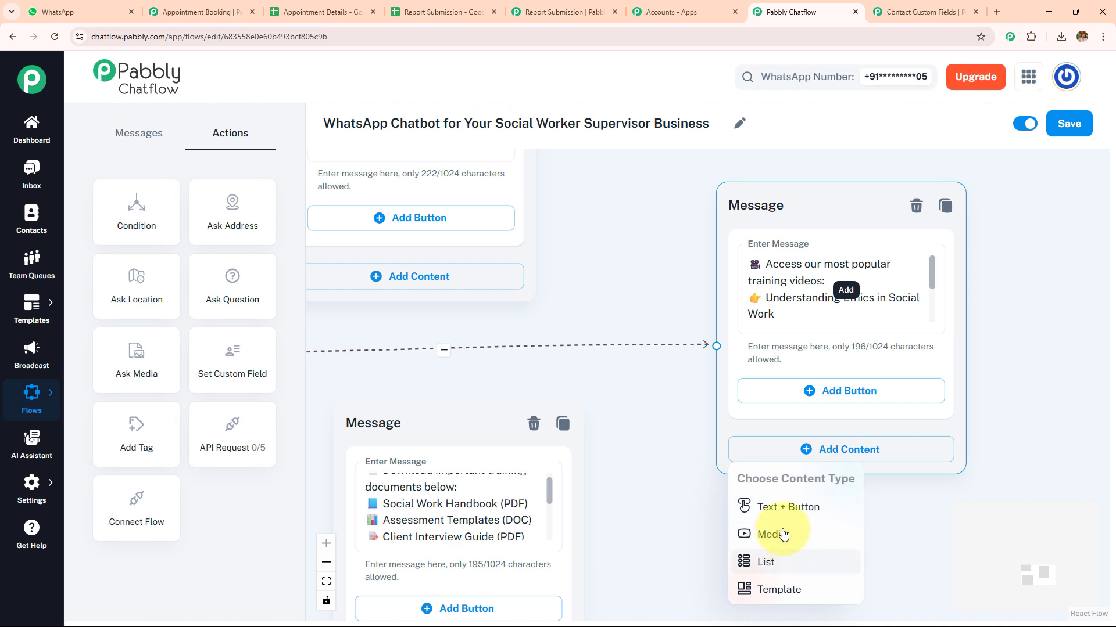
click(778, 533)
click(810, 480)
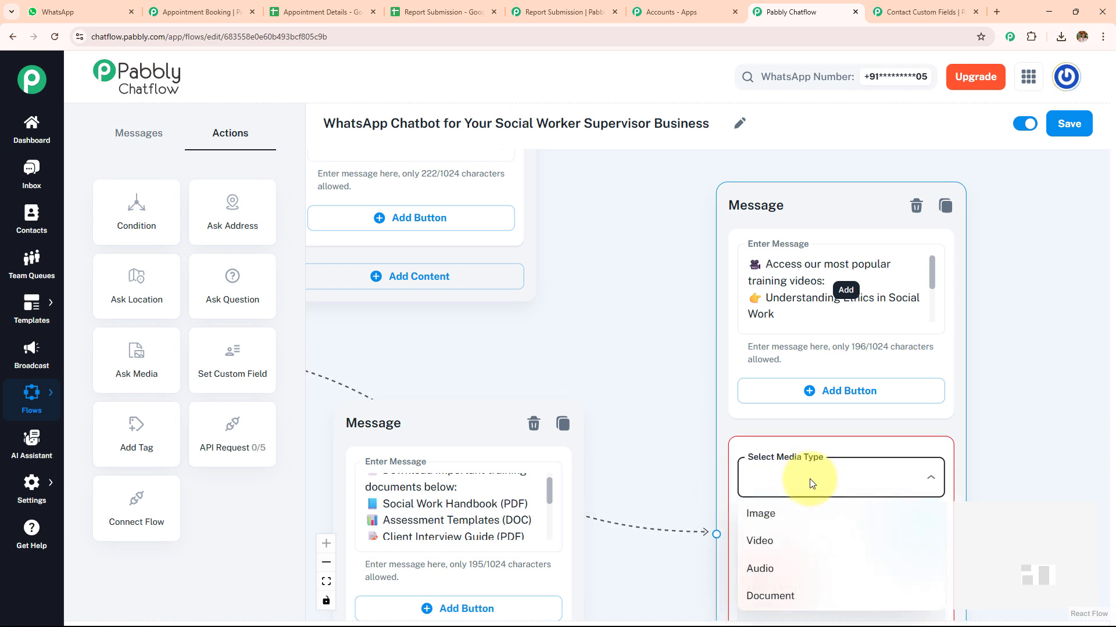
click(790, 538)
scroll(693, 409, down, 3)
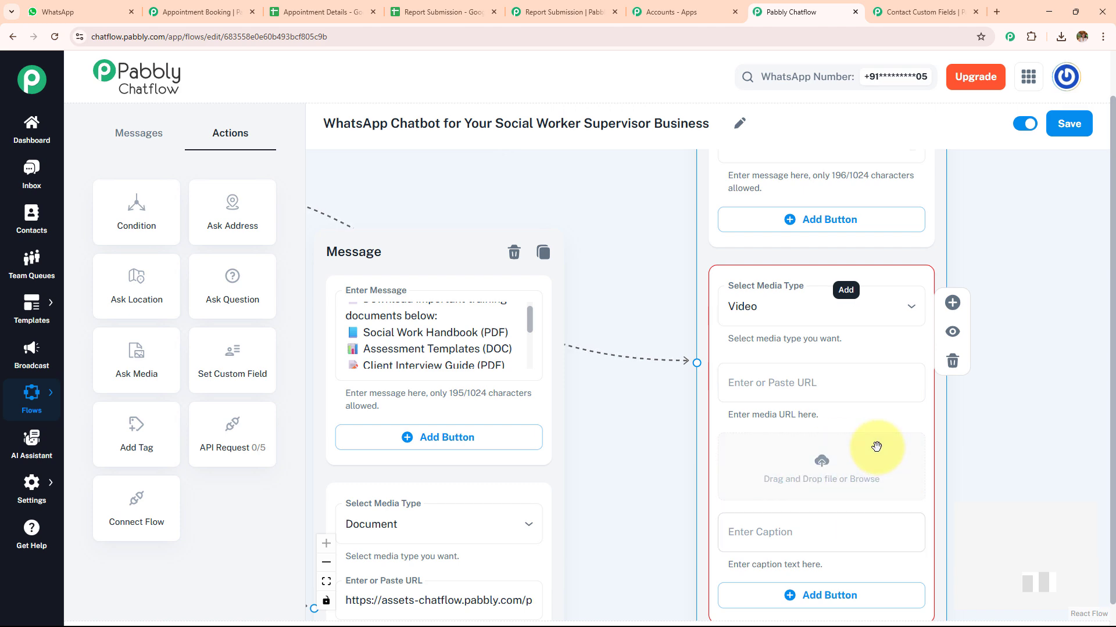
click(953, 362)
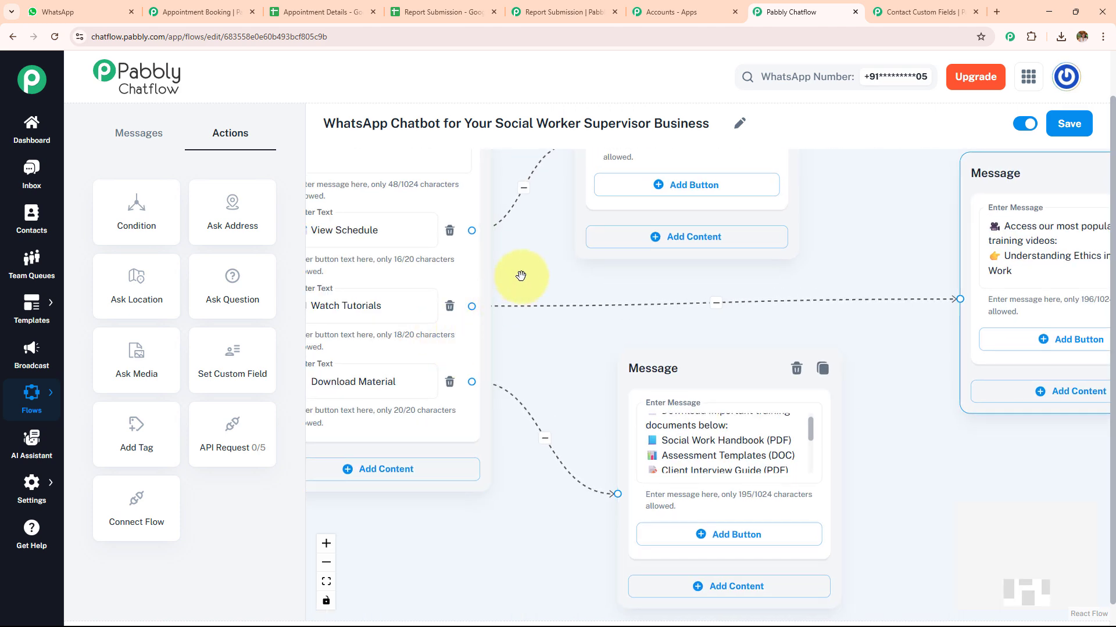
Read the training schedule message, add a "Register Me" button to it and move the message block slightly higher
drag(520, 274, 535, 522)
scroll(776, 331, up, 3)
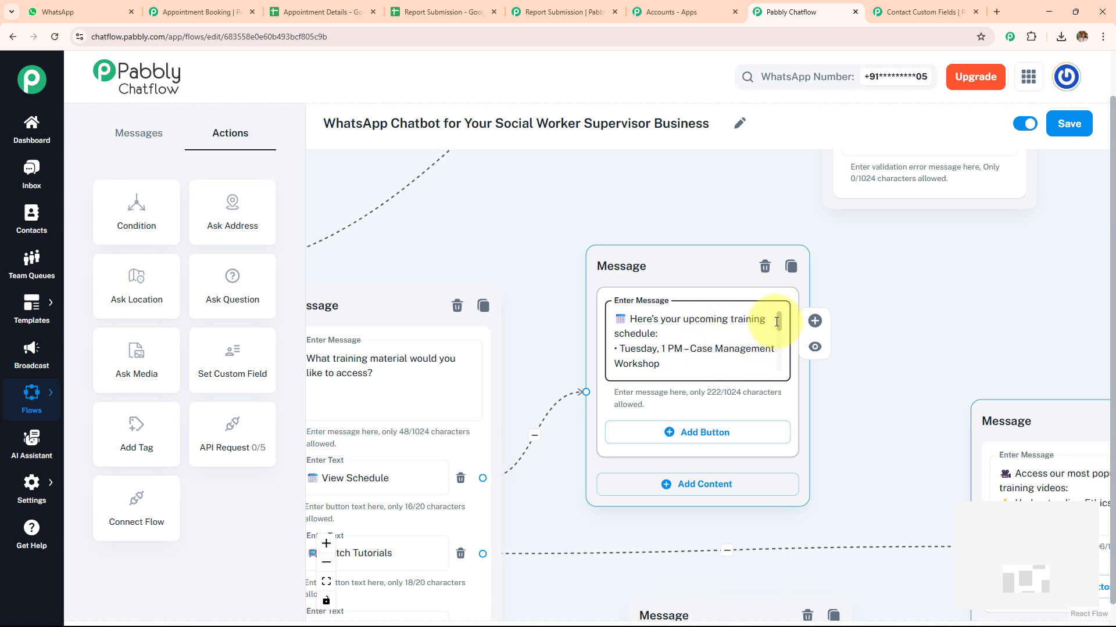
drag(780, 323, 782, 371)
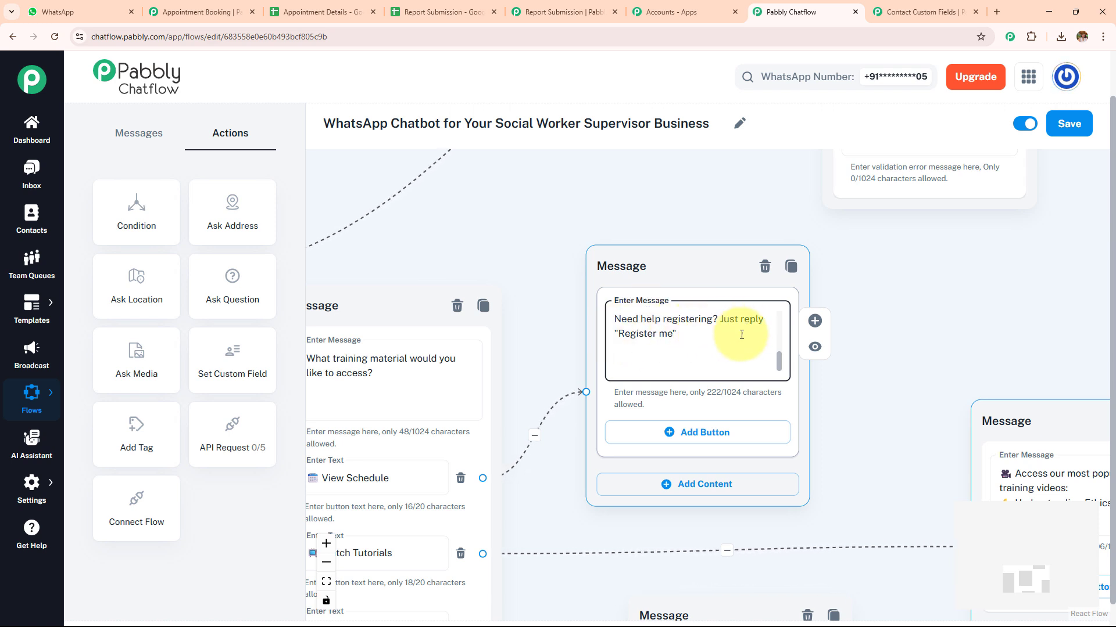
click(687, 437)
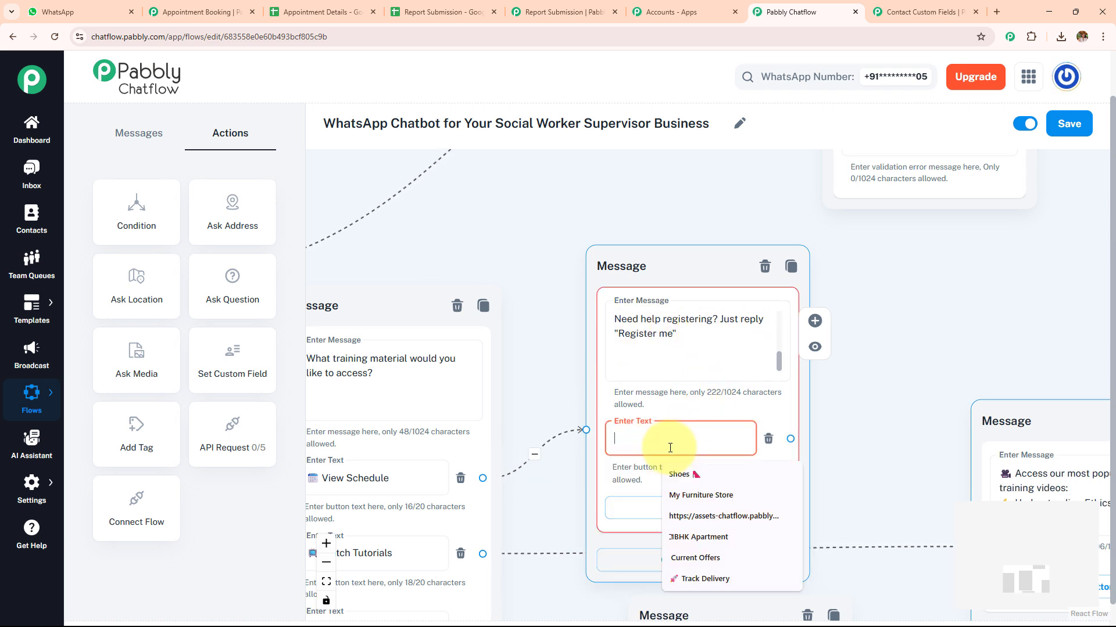
text(Register Me)
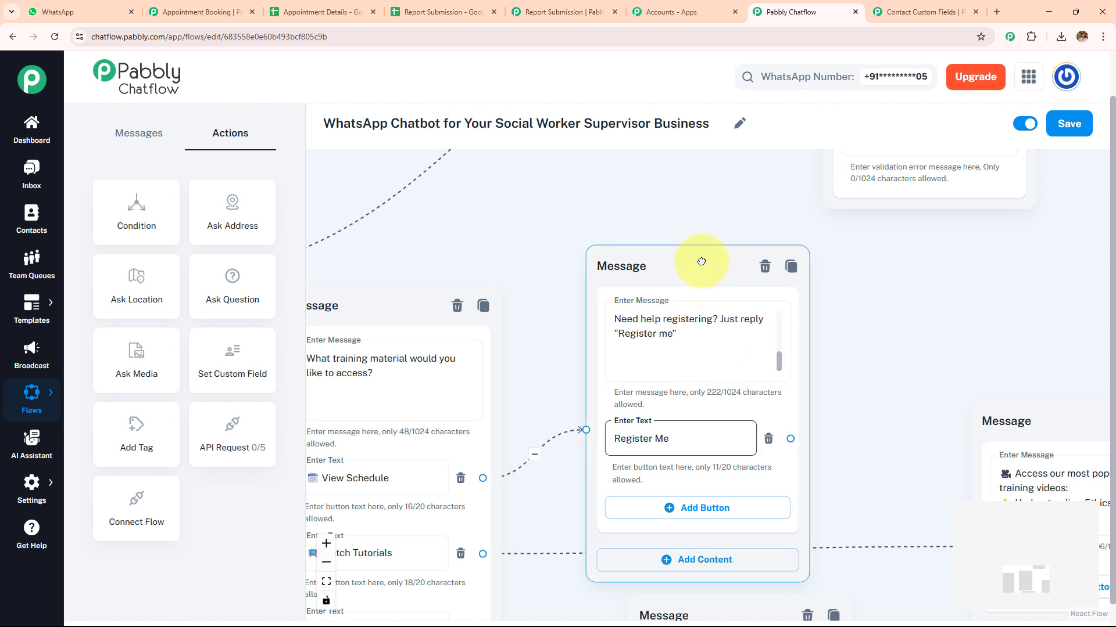
drag(697, 269, 699, 204)
Check the contact custom fields, including Report and Phone, and return to the chatbot flow
scroll(965, 304, down, 3)
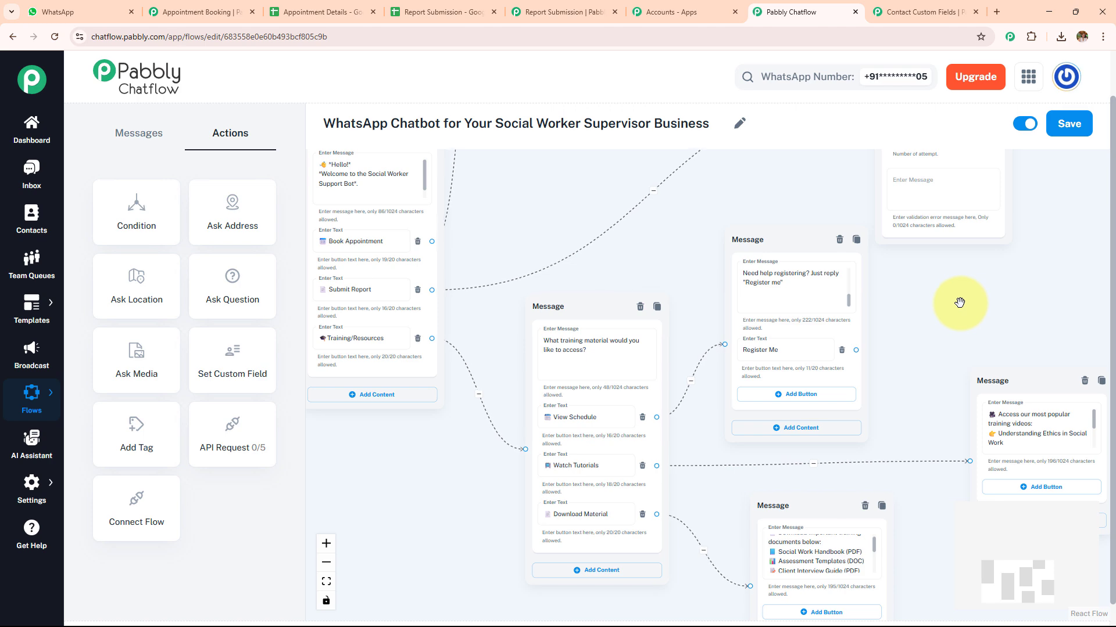
click(922, 10)
scroll(673, 322, down, 2)
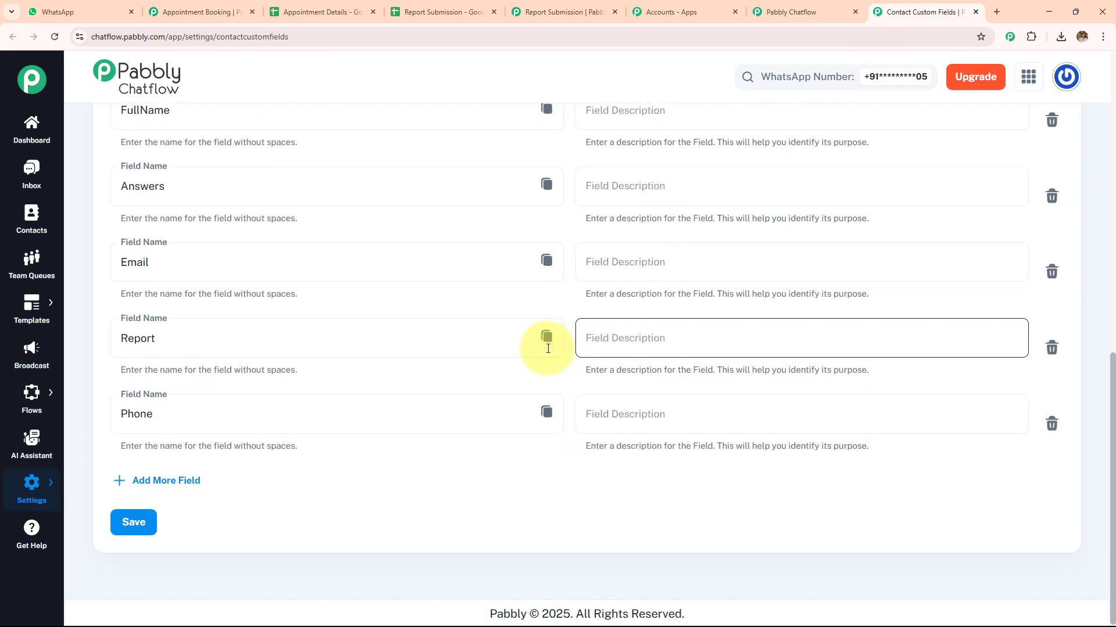
click(797, 12)
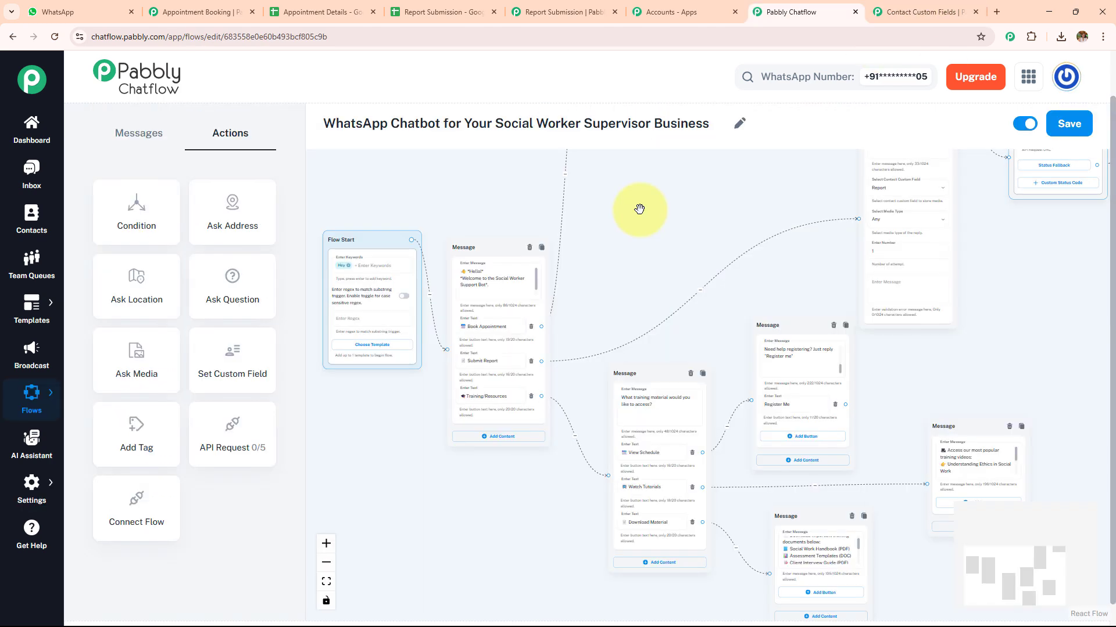
Review the flow from the welcome message through the appointment questions, their API Request and the booking confirmation
drag(600, 289, 536, 468)
drag(662, 327, 621, 401)
drag(515, 201, 490, 331)
scroll(616, 391, down, 5)
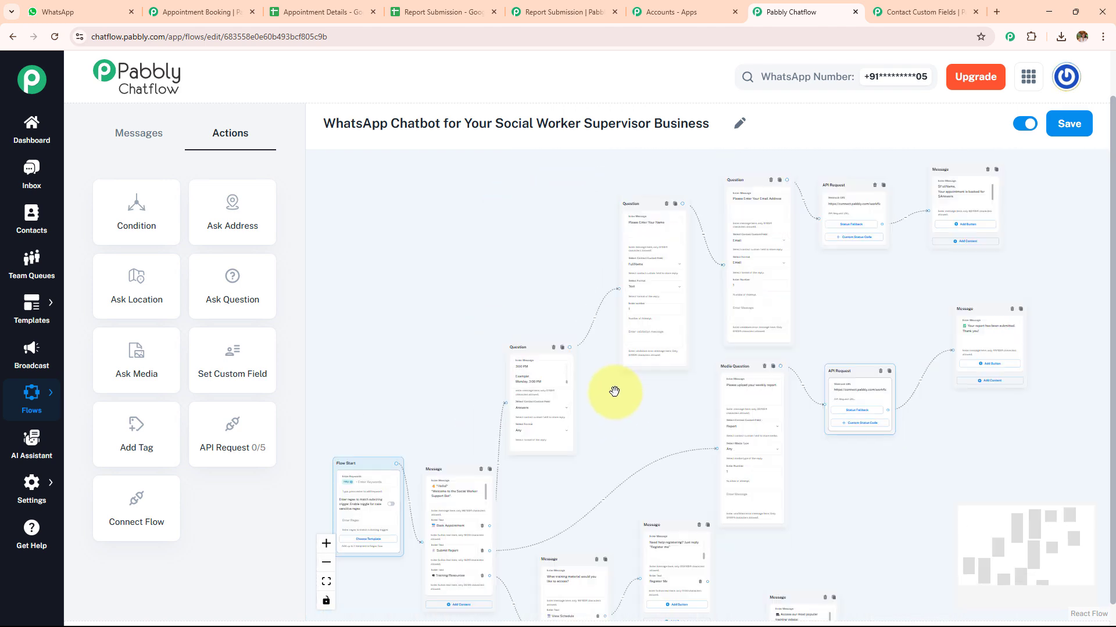
scroll(584, 424, up, 5)
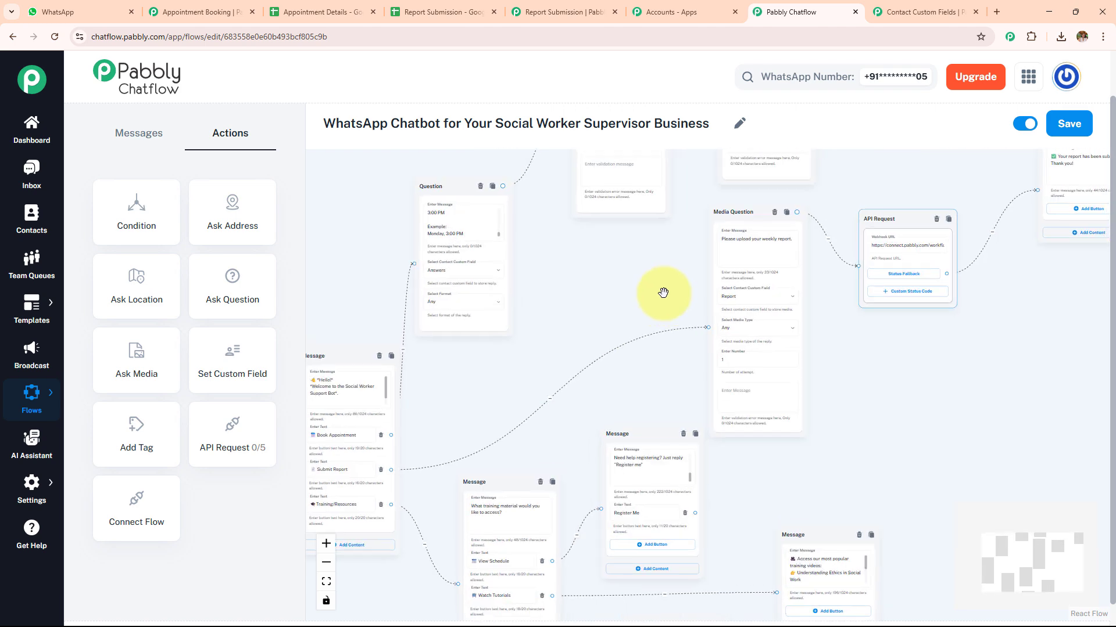
scroll(660, 294, up, 3)
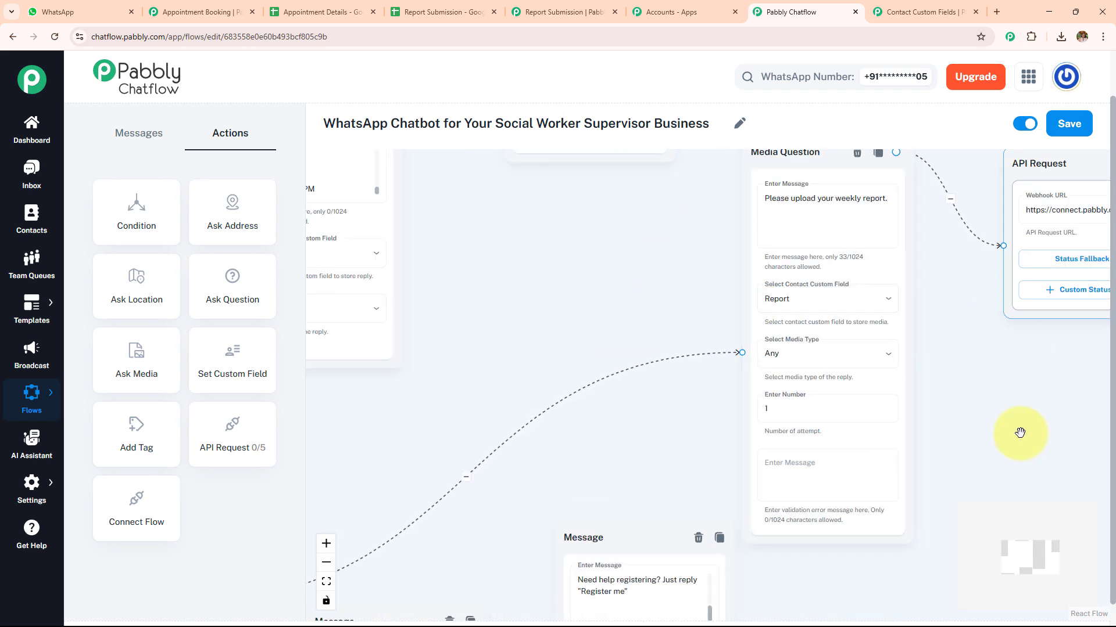
drag(1017, 431, 793, 466)
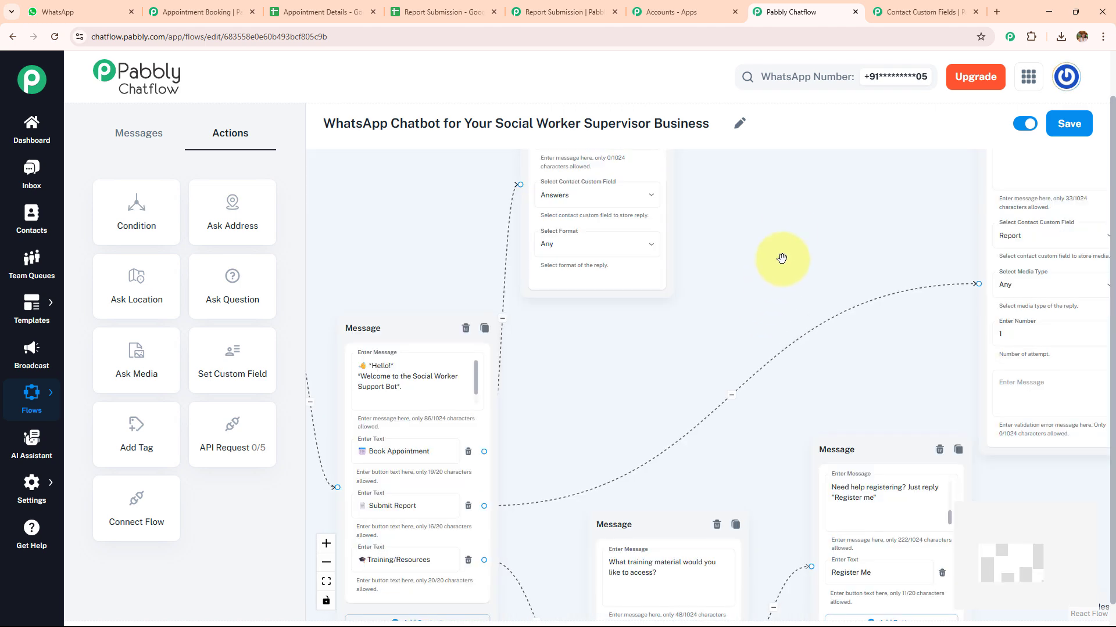
drag(777, 266, 689, 469)
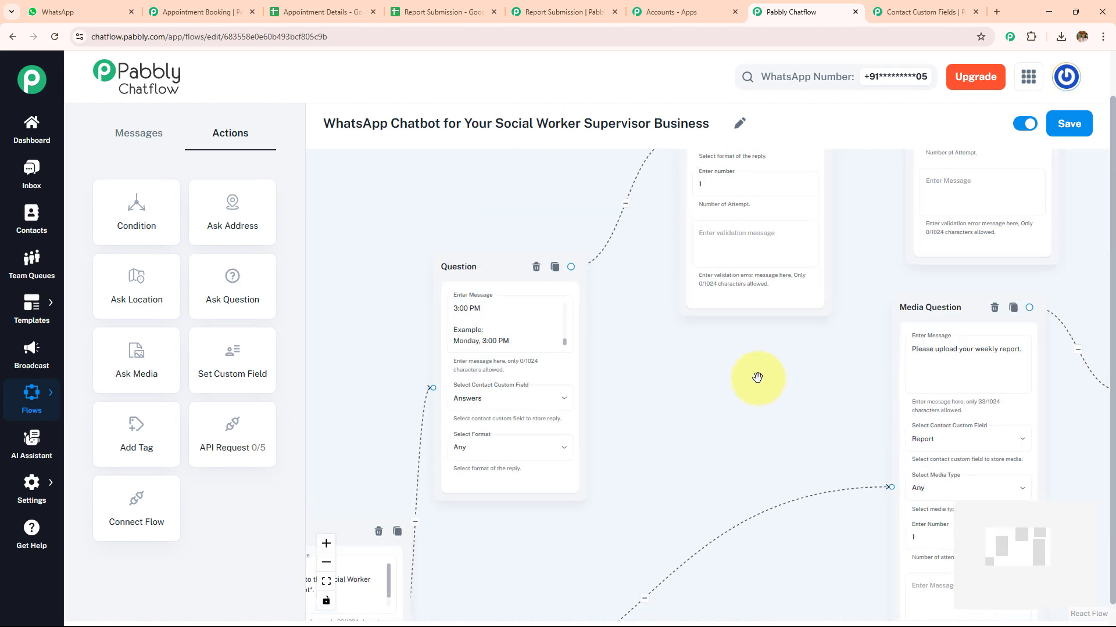
drag(784, 385, 635, 485)
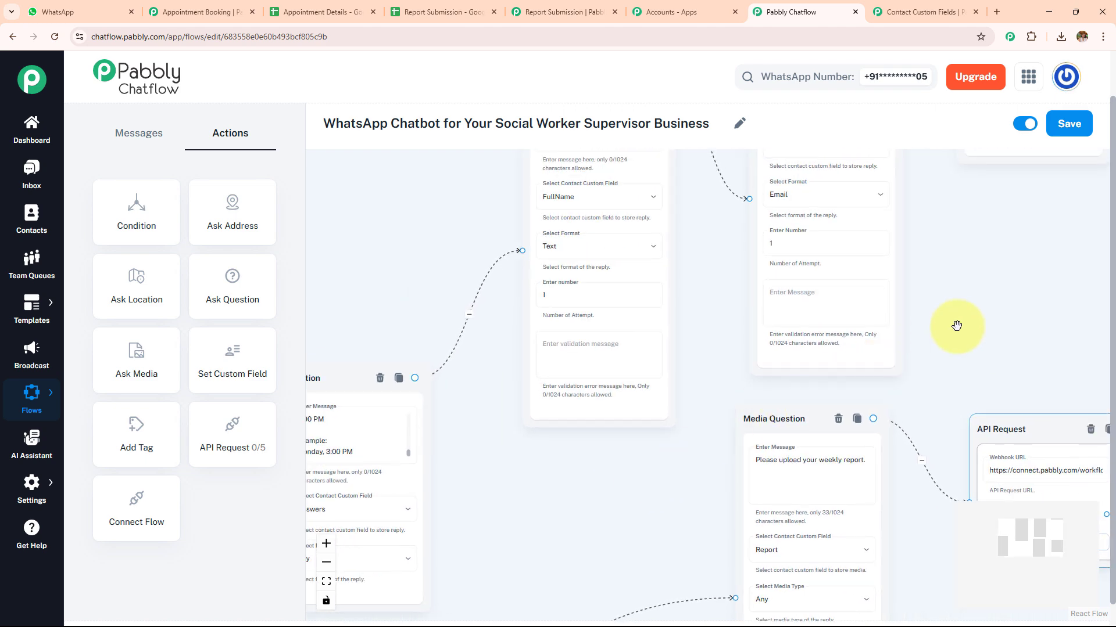
drag(956, 325, 625, 481)
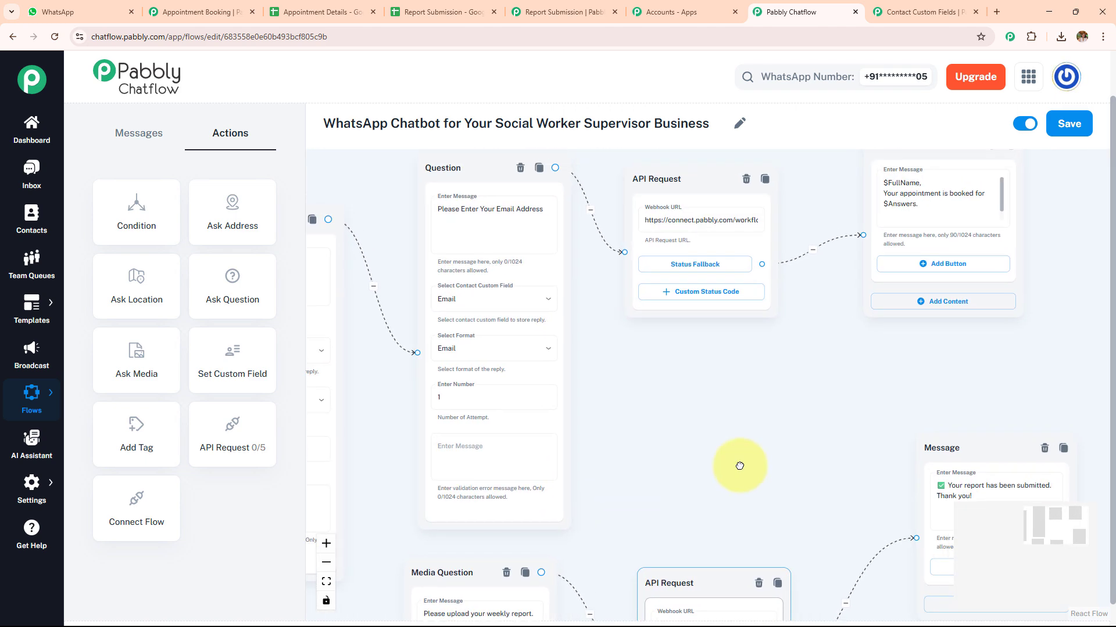
Review the report submission branch and the training schedule, videos and documents messages
drag(740, 466, 724, 303)
scroll(825, 511, down, 3)
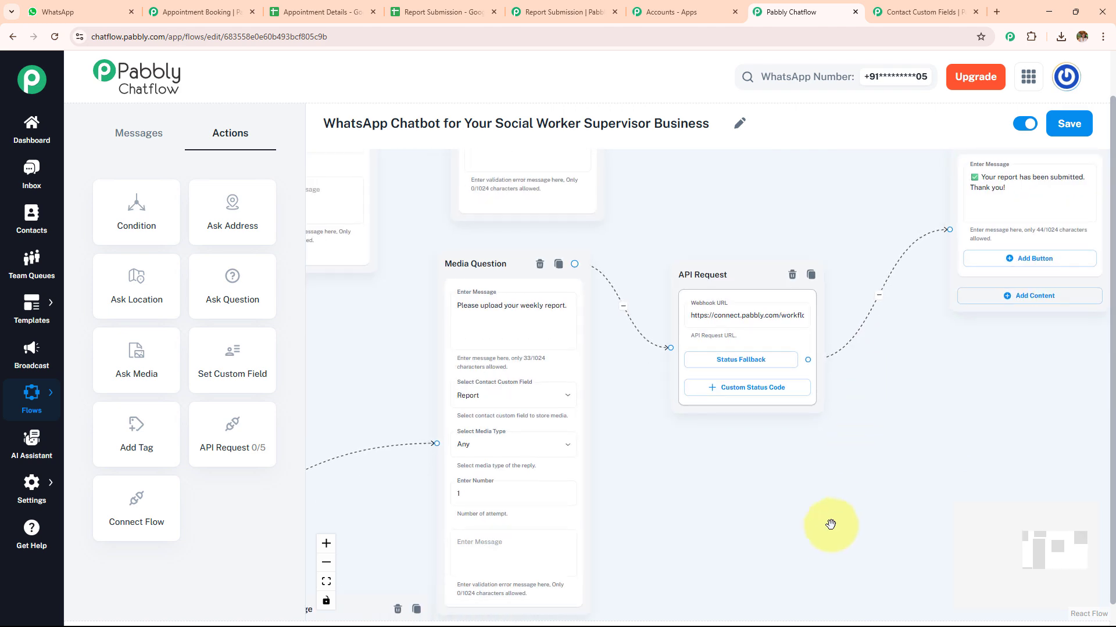
scroll(853, 450, down, 7)
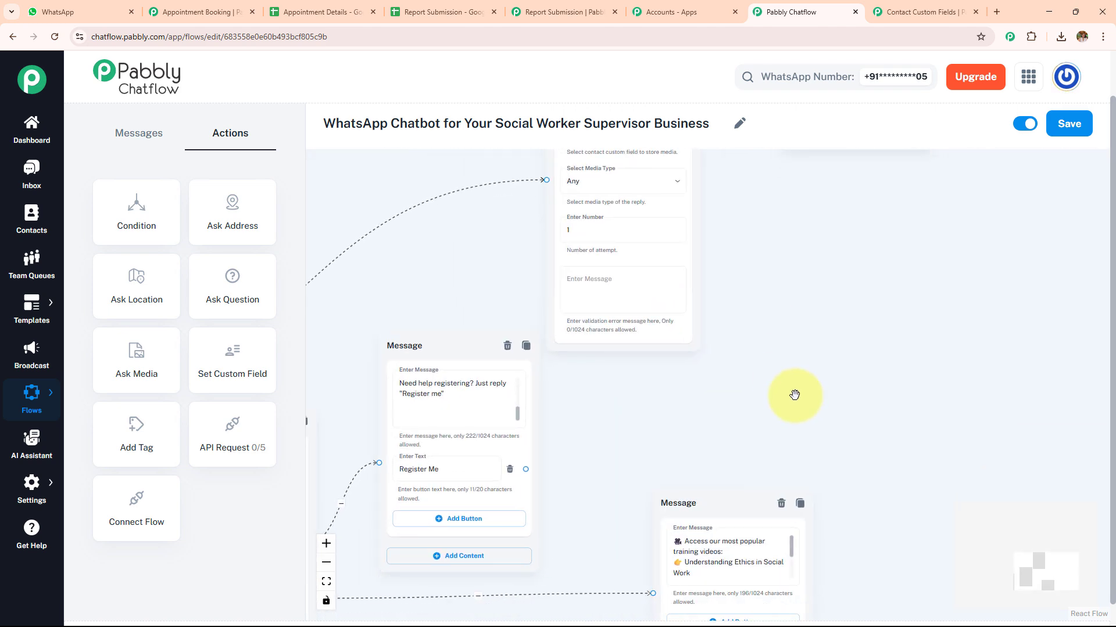
scroll(804, 315, down, 5)
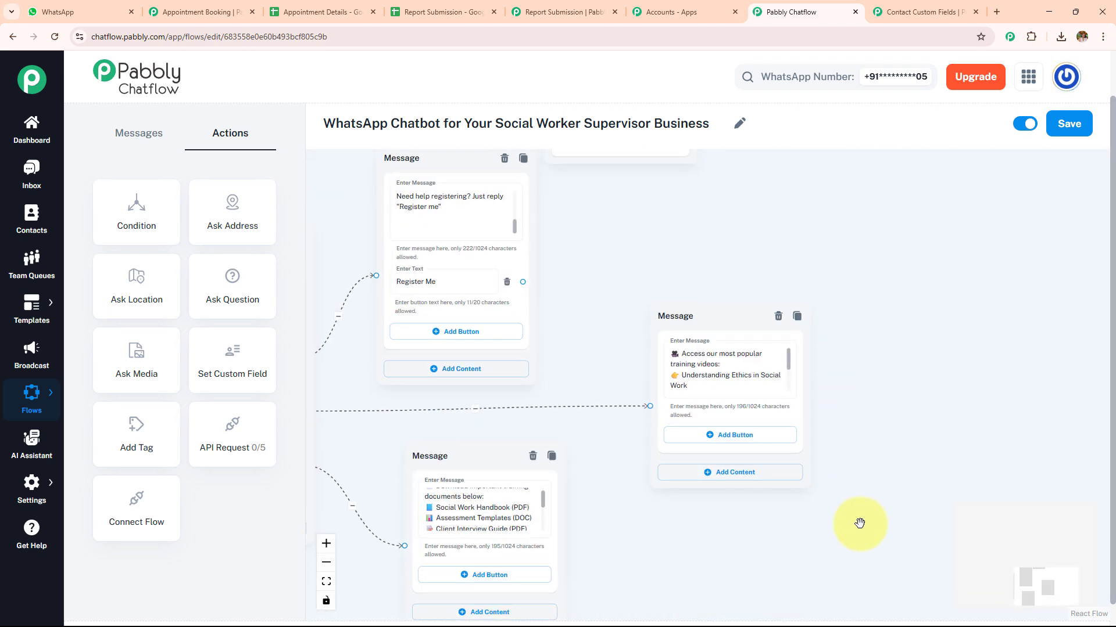
scroll(762, 473, up, 10)
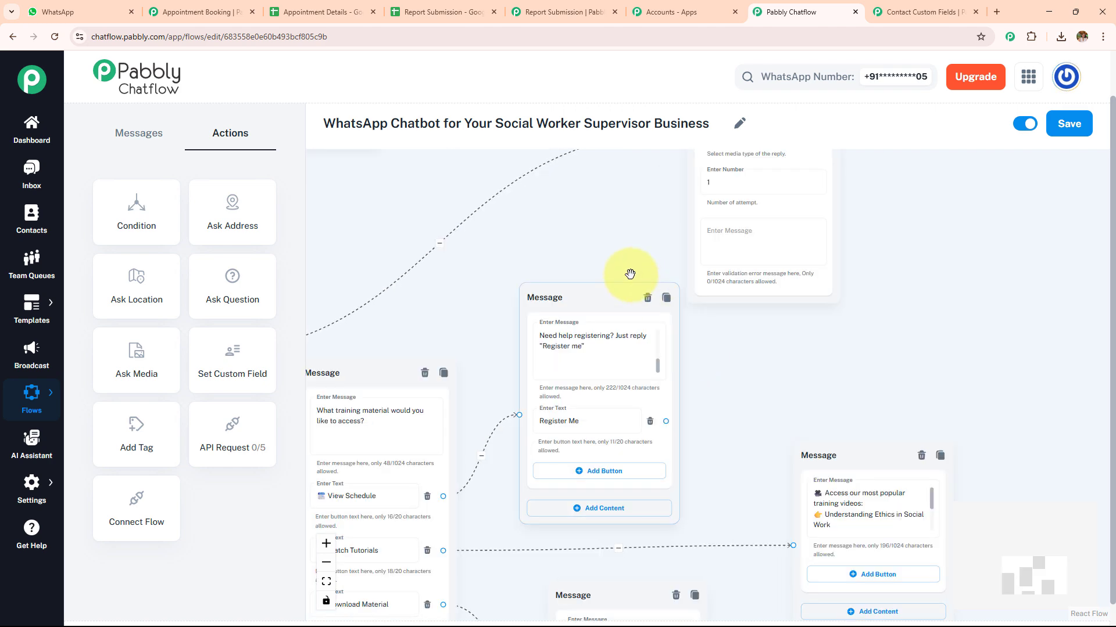
drag(691, 275, 521, 586)
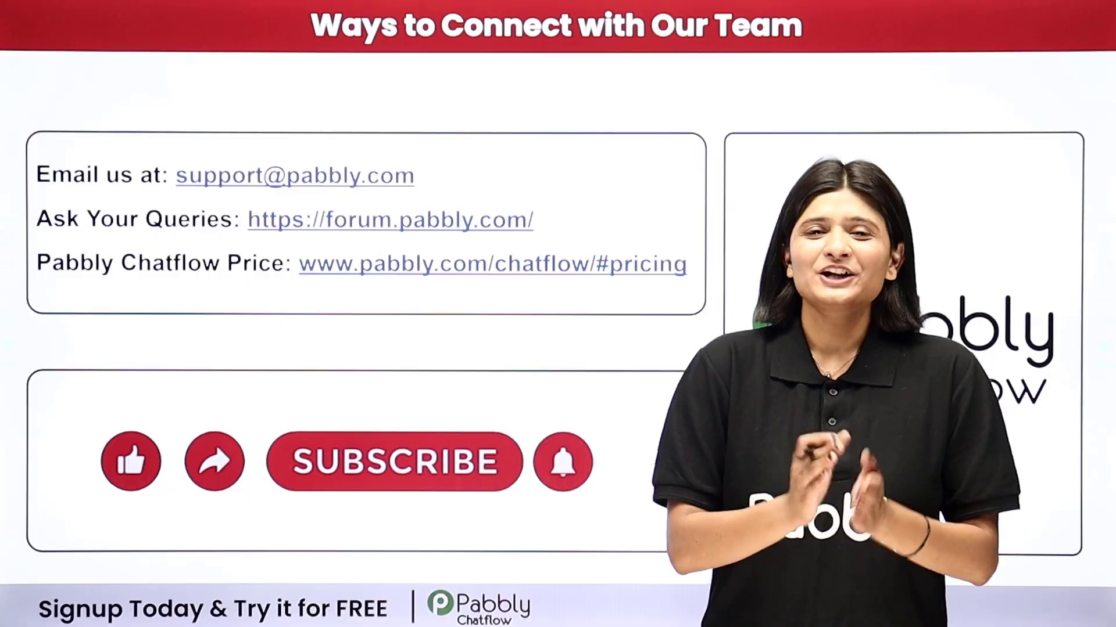